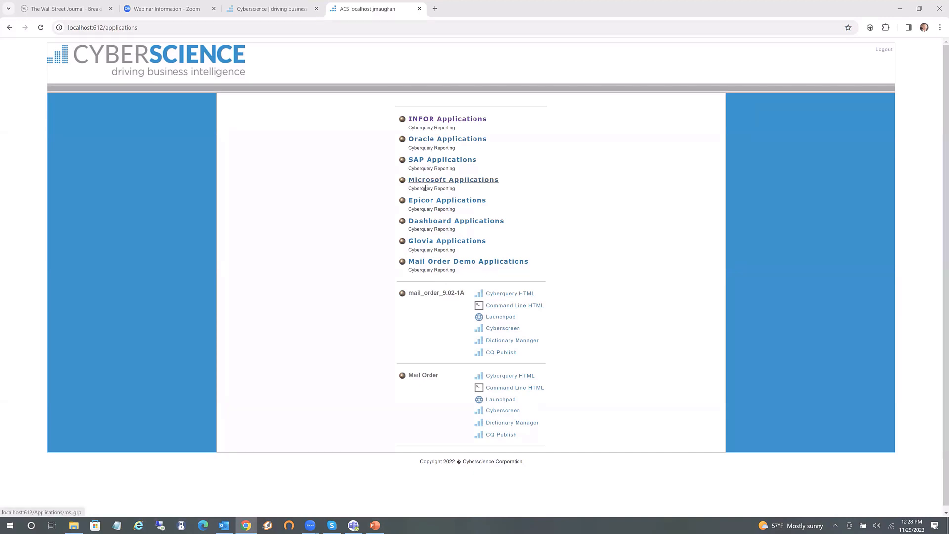
Open the INFOR Applications group and review the CQ for SyteLine 10, Visual10 and M3 listings
left_click(429, 119)
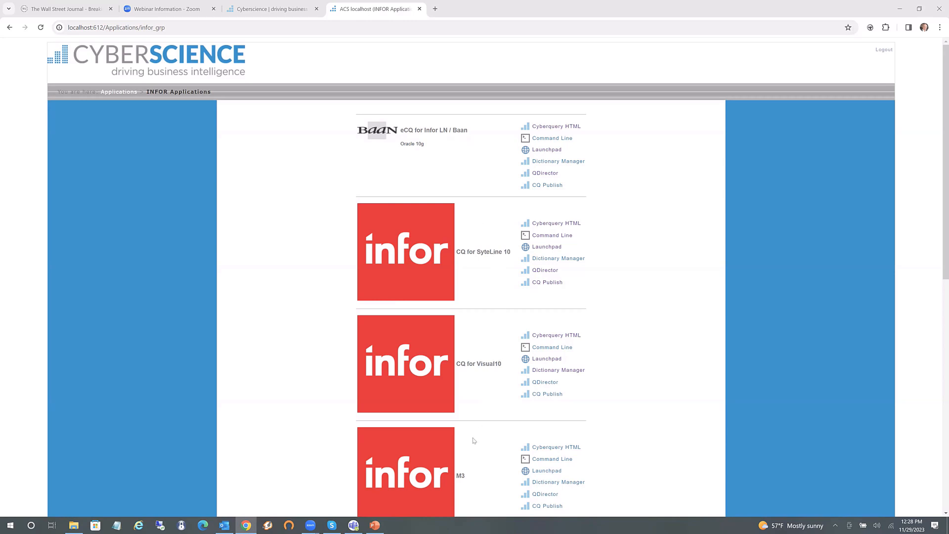
scroll(473, 439, "down", 2)
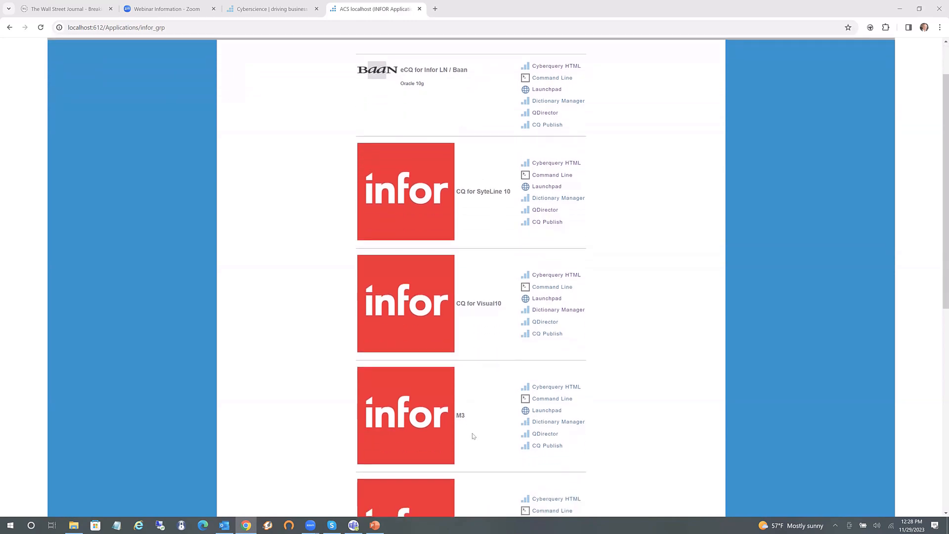
scroll(472, 432, "up", 3)
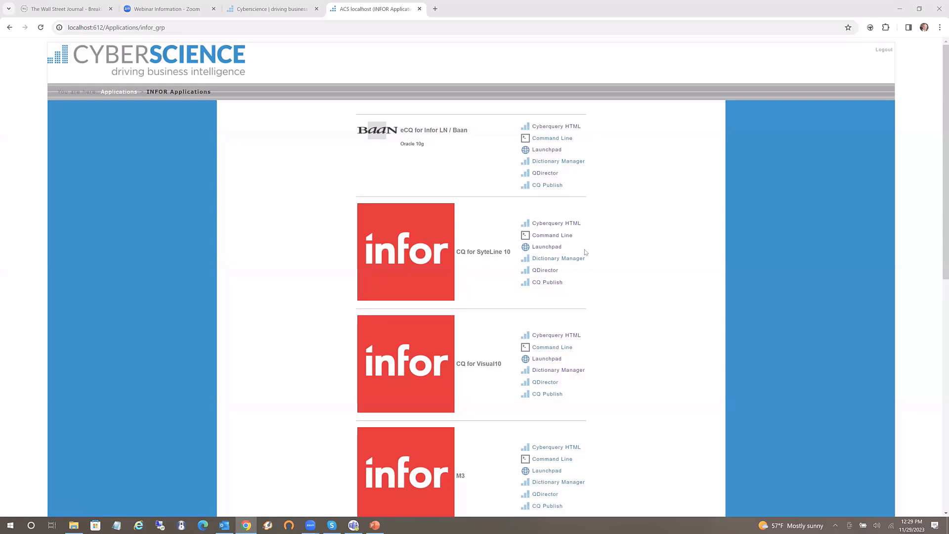
Open the SyteLine 10 Launchpad at 125% zoom and run Finance > Financial Statements > Financial Dashboard
left_click(540, 251)
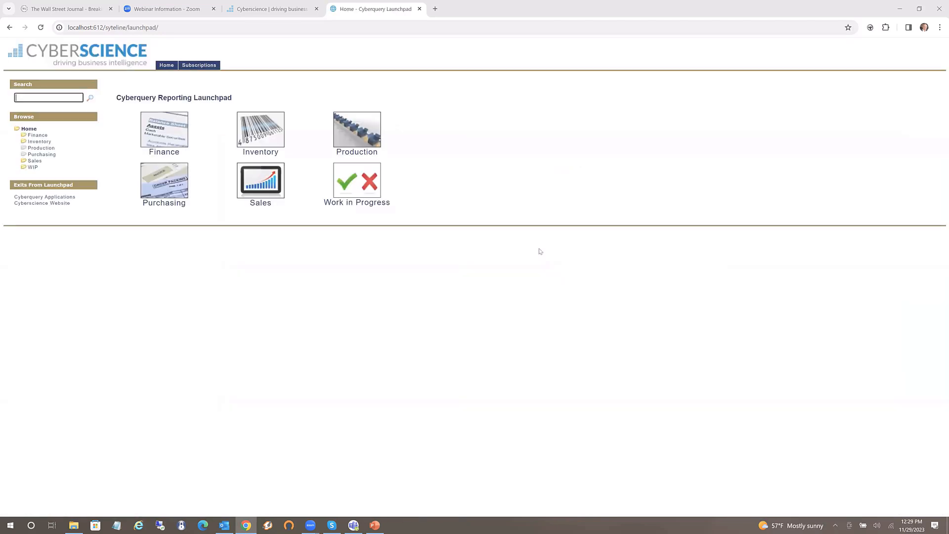
key("ctrl+plus")
key("ctrl+plus")
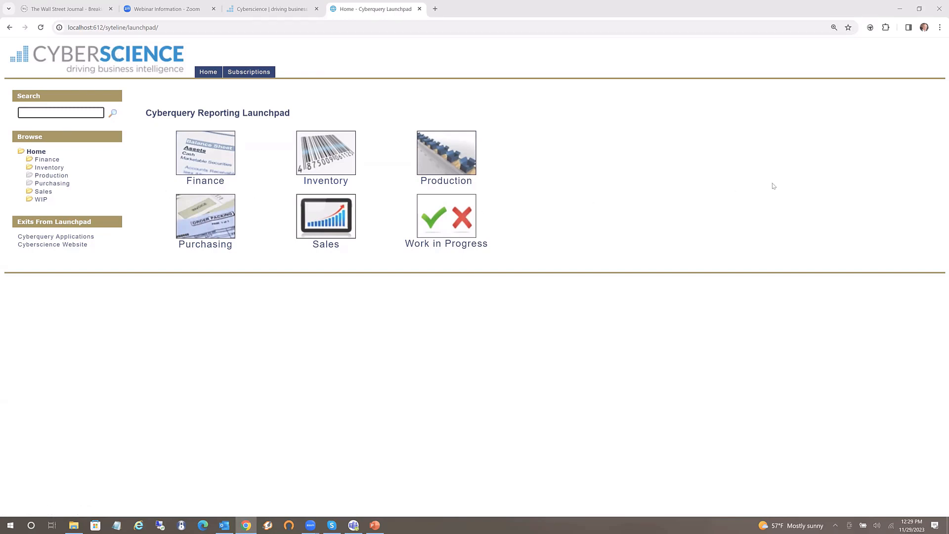
left_click(49, 160)
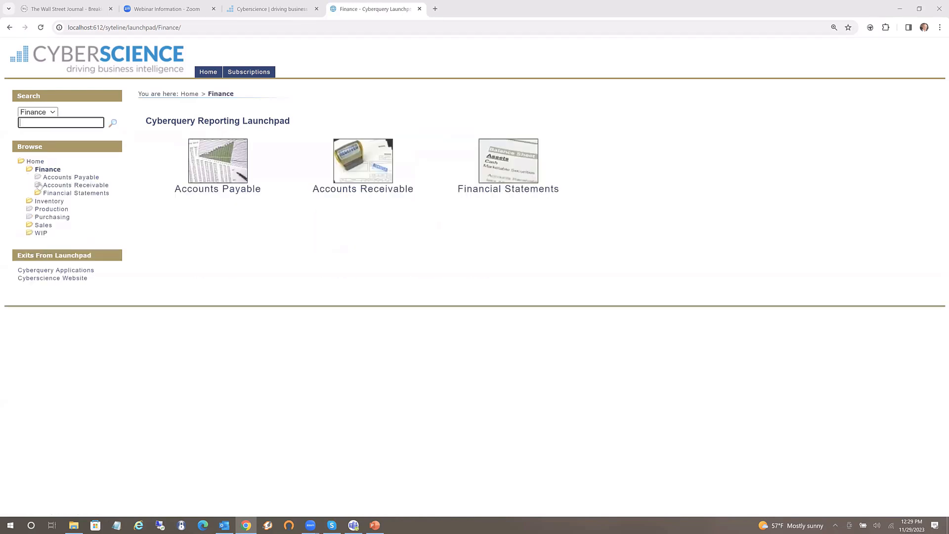
left_click(76, 193)
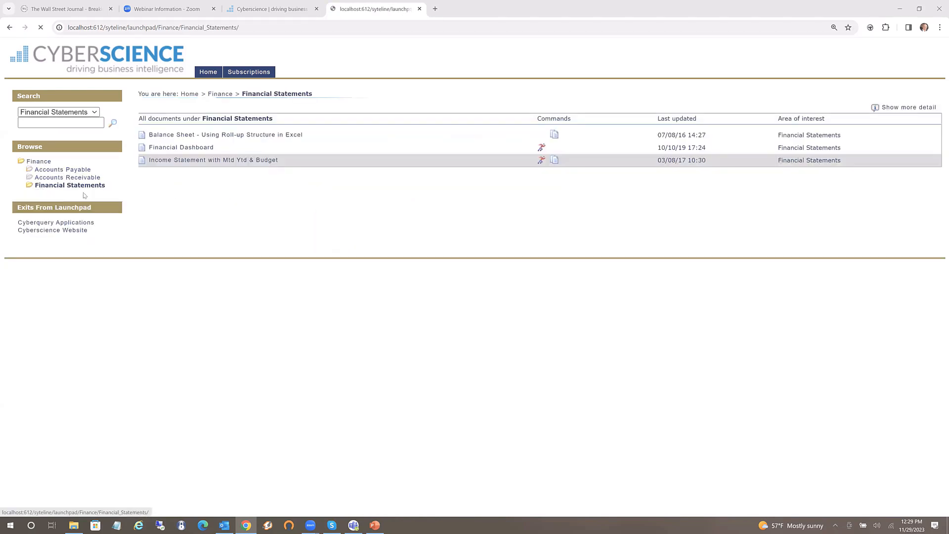
left_click(181, 149)
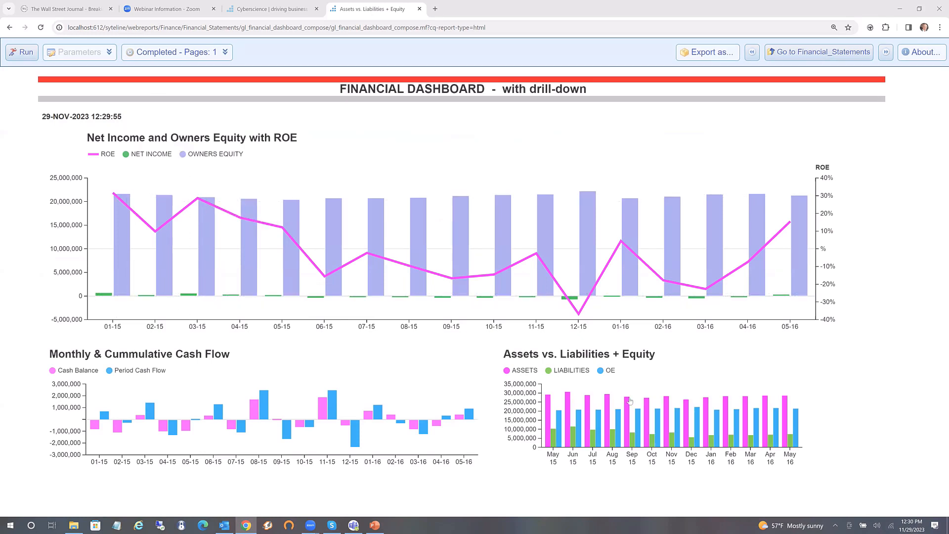
Drill from the 05-16 bar into the Repair and Maintenance amount (88,908.97) and view export formats
mouse_move(95, 287)
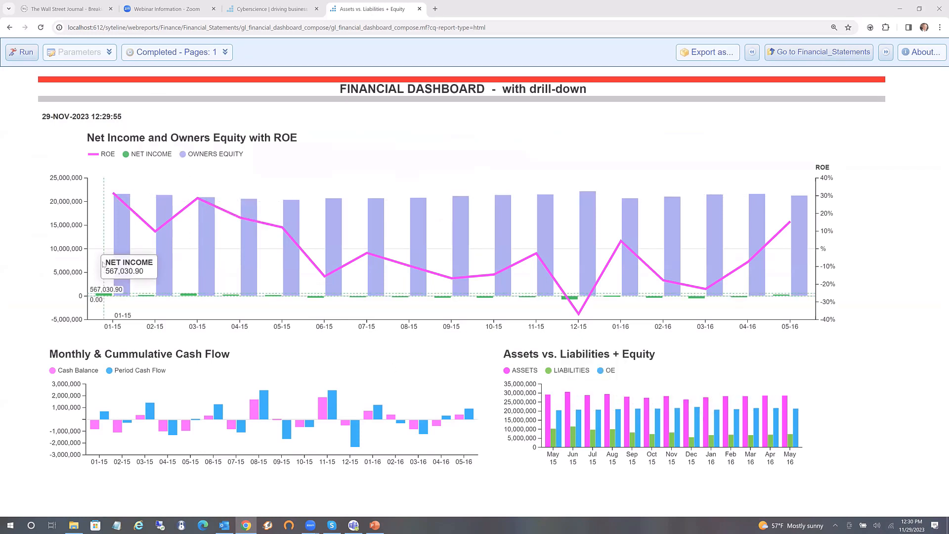
mouse_move(141, 213)
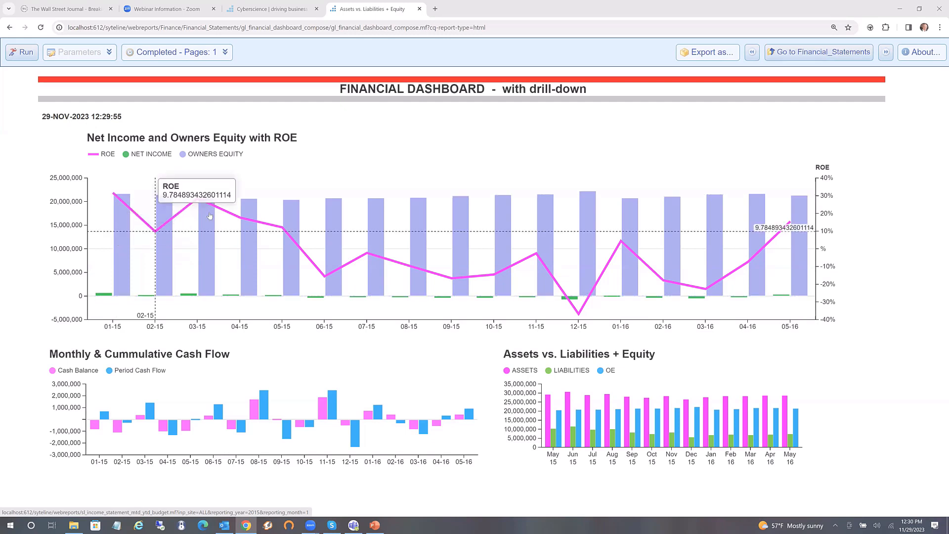
mouse_move(582, 322)
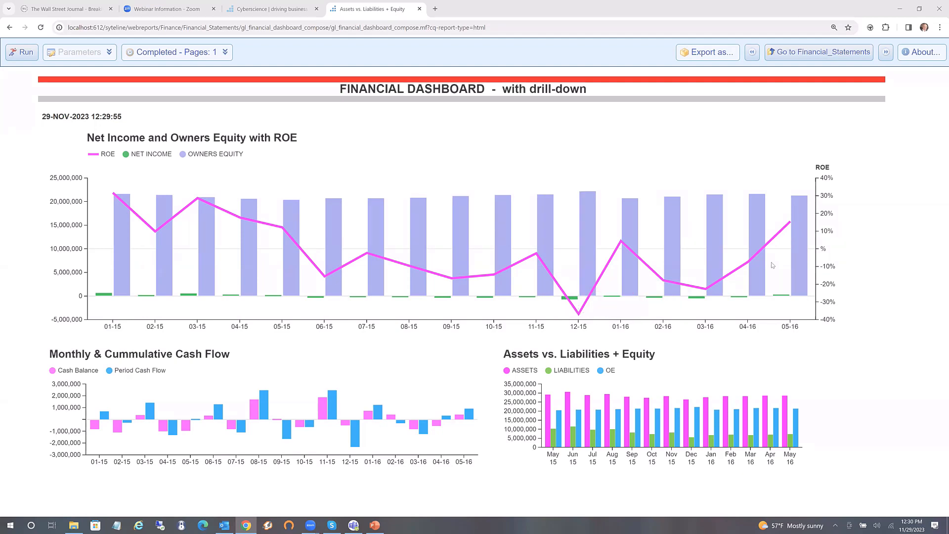
left_click(799, 250)
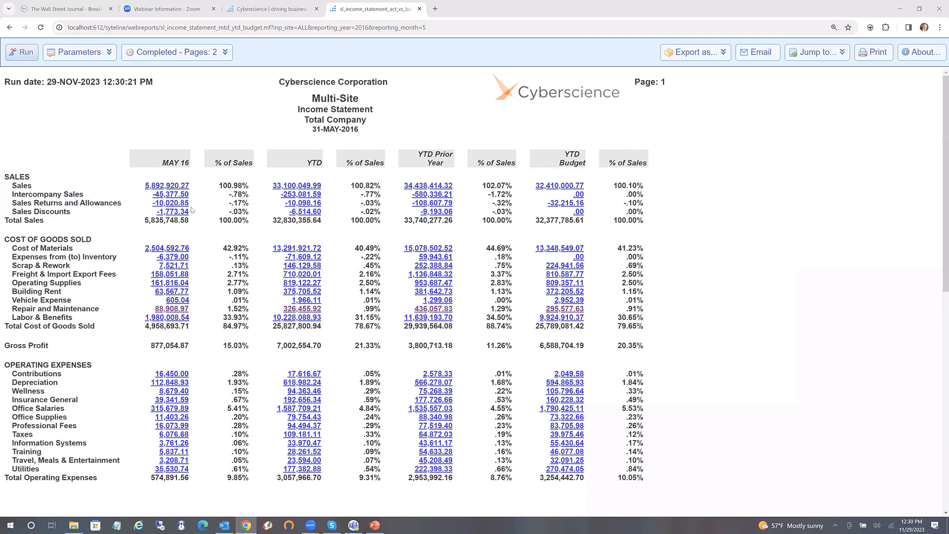
left_click(167, 310)
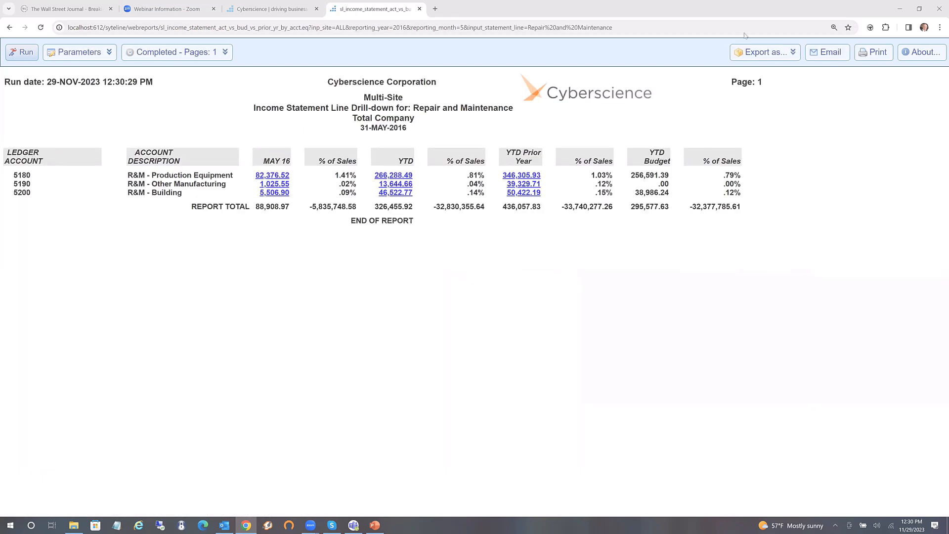
left_click(751, 52)
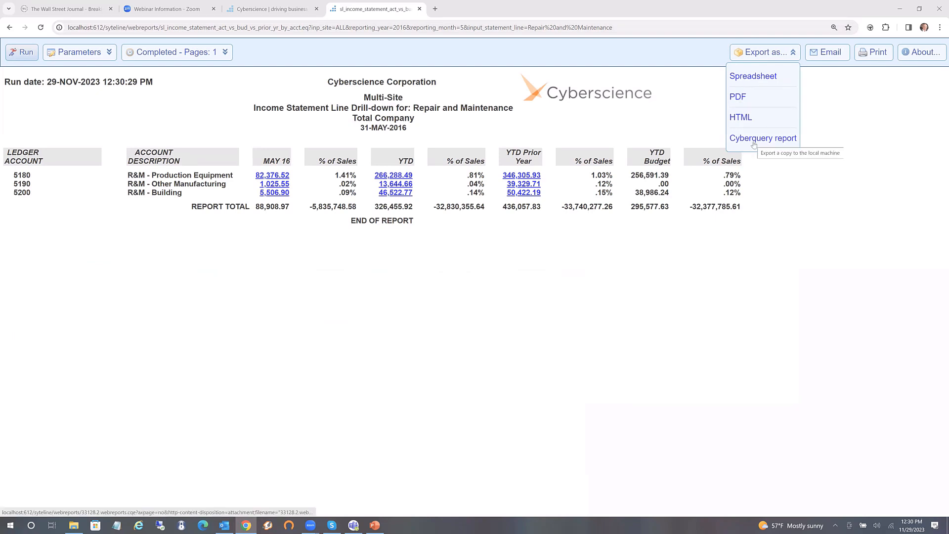
Step back through the income statement and dashboard to the Financial Statements list
left_click(8, 28)
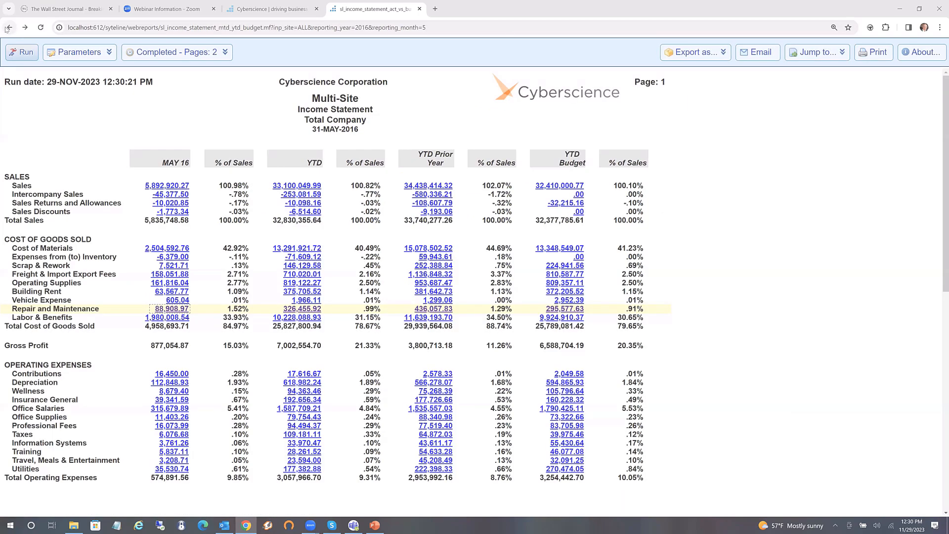
left_click(7, 28)
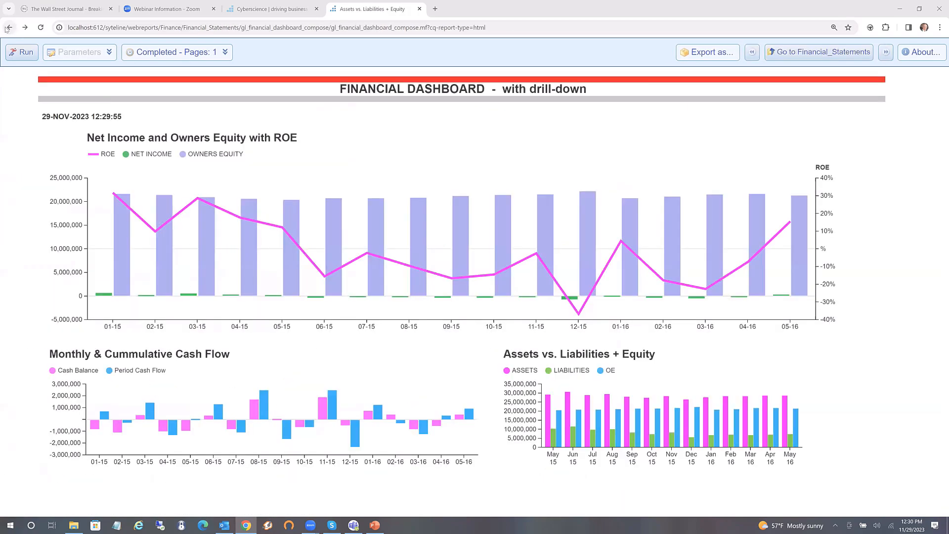
left_click(7, 28)
left_click(7, 28)
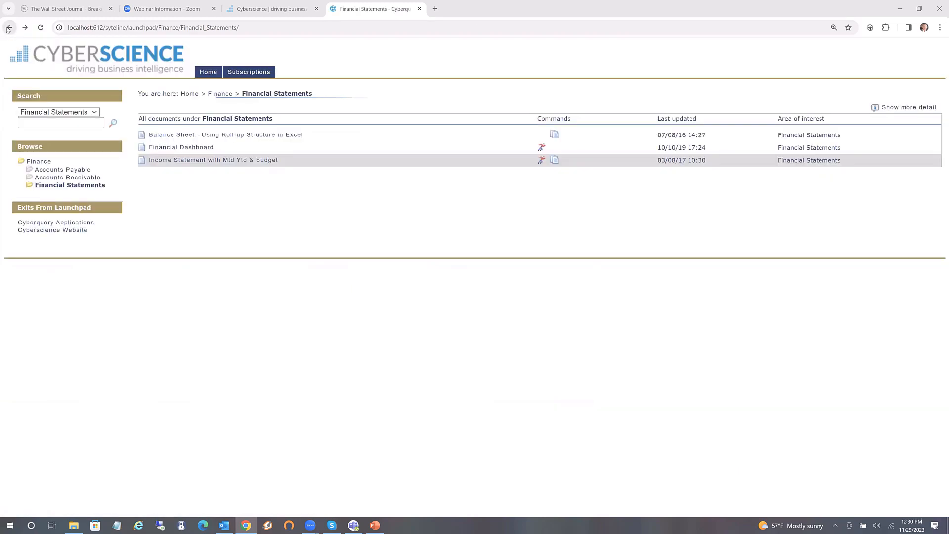
From Home > Sales, inspect the Sales Dashboard with Gauges, then open CQ - Sales Dashboard instead
left_click(7, 28)
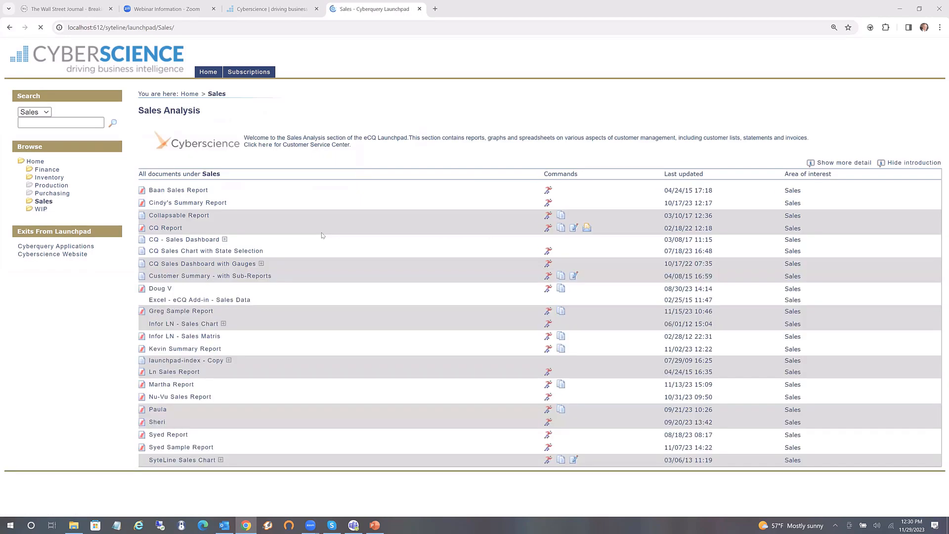
left_click(185, 265)
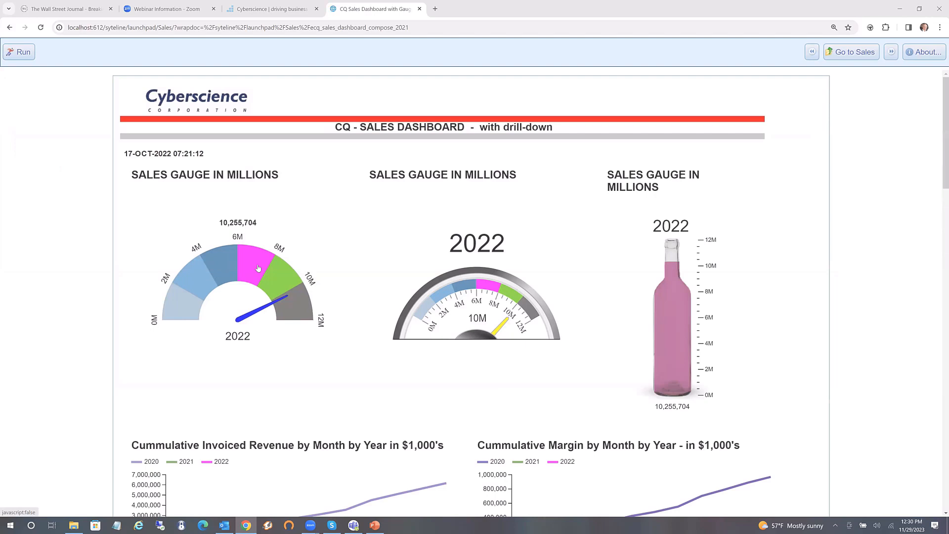
mouse_move(258, 268)
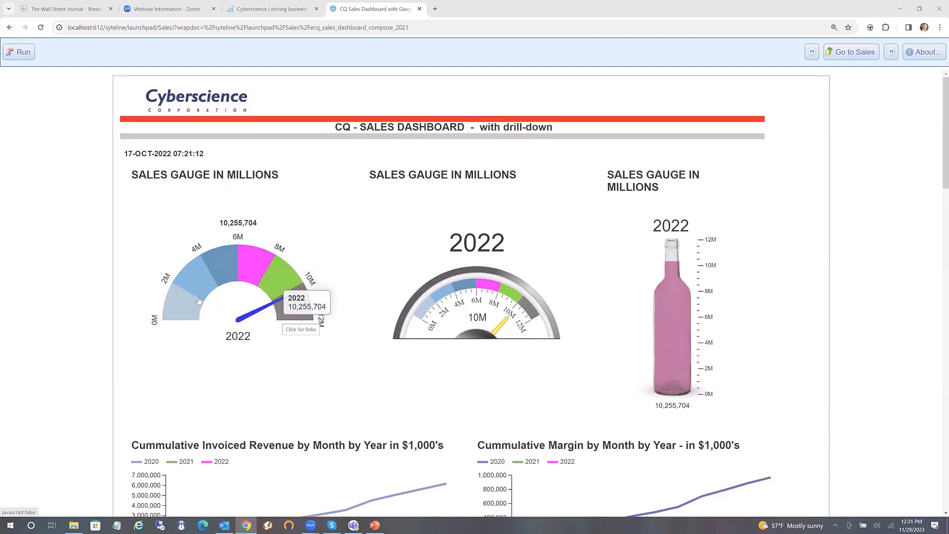
mouse_move(432, 323)
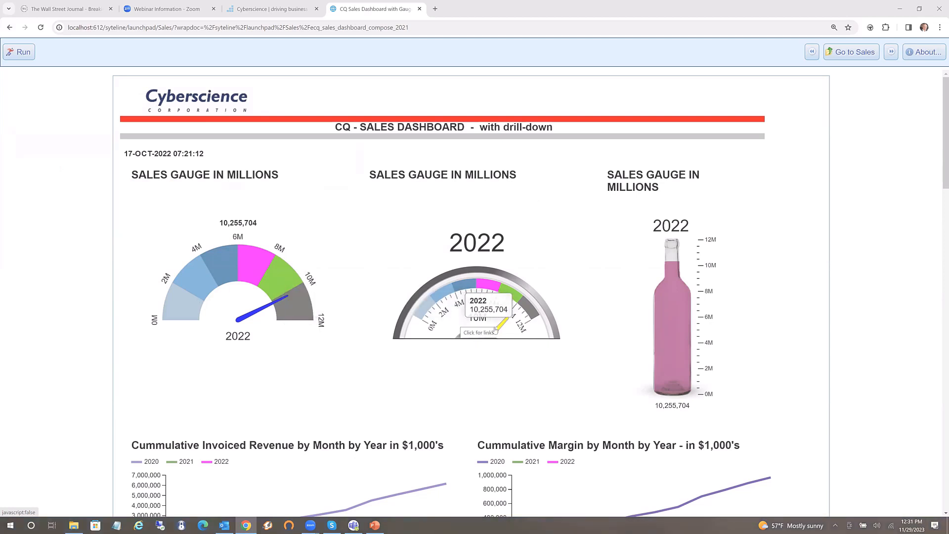
mouse_move(665, 351)
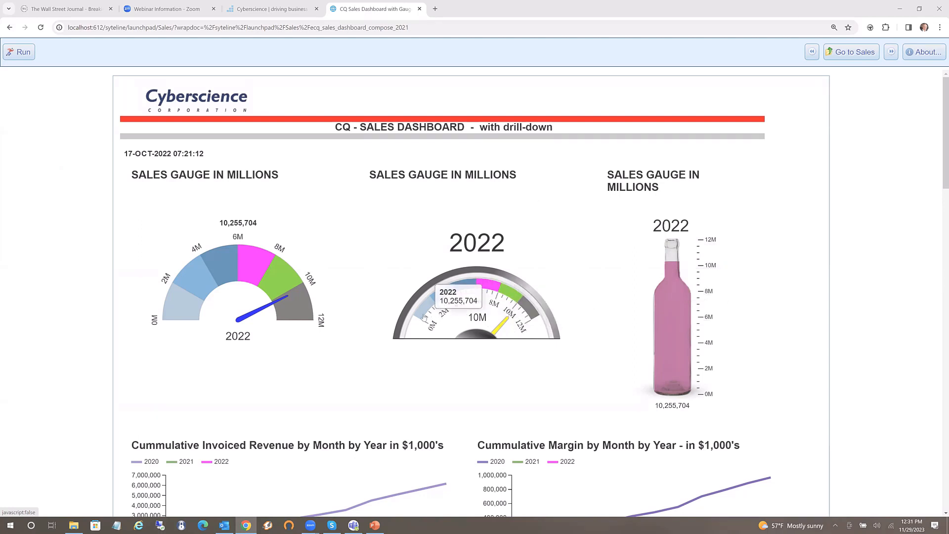
left_click(10, 28)
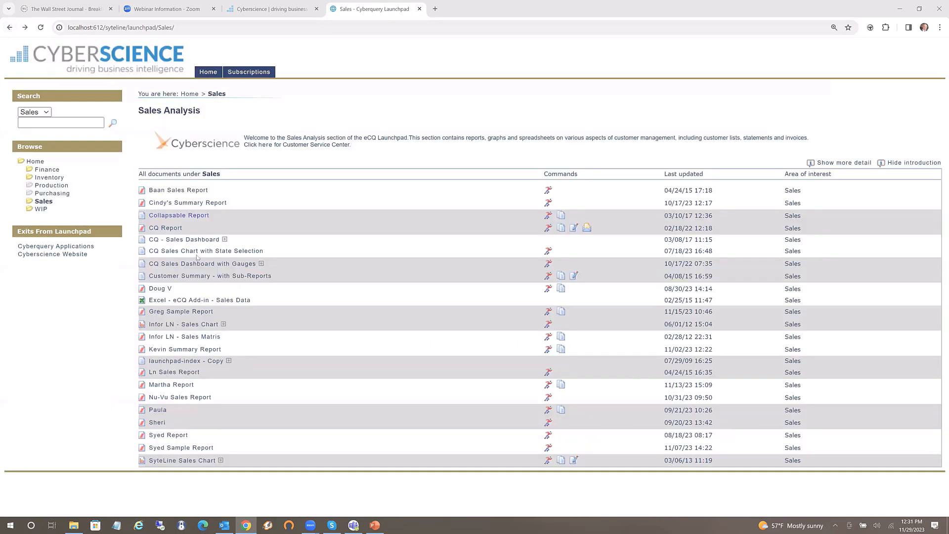
left_click(190, 240)
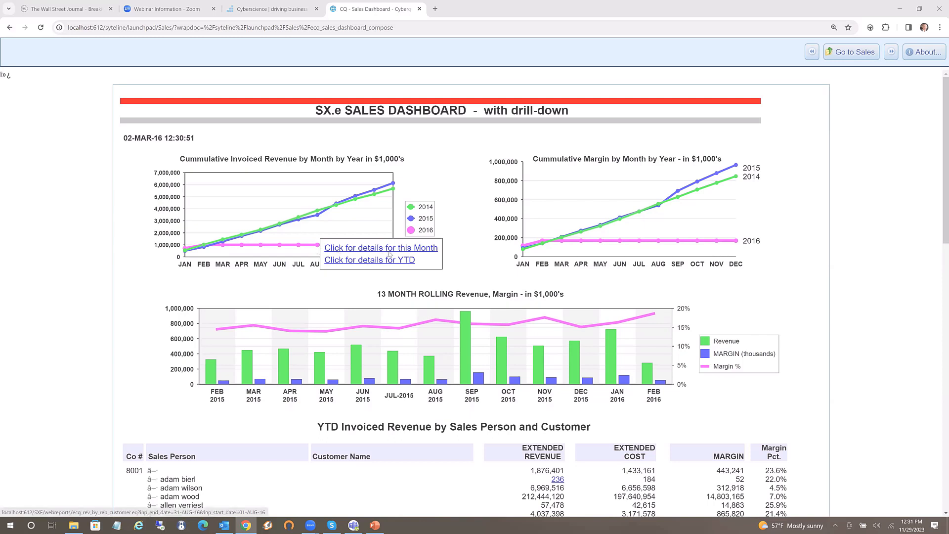
Drill from YTD details through a sales person to STANDARD ELECTRIC CO's orders, then return to Sales Analysis
left_click(364, 261)
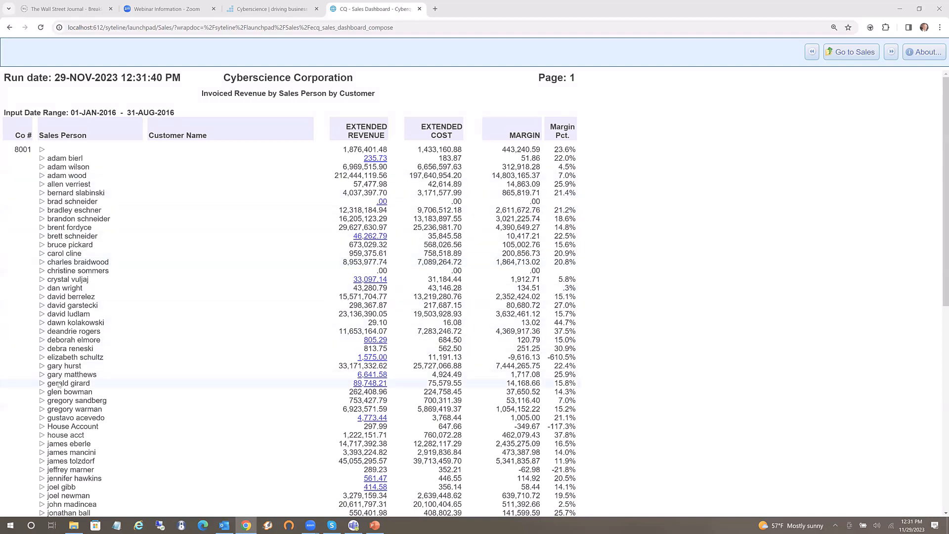
left_click(42, 168)
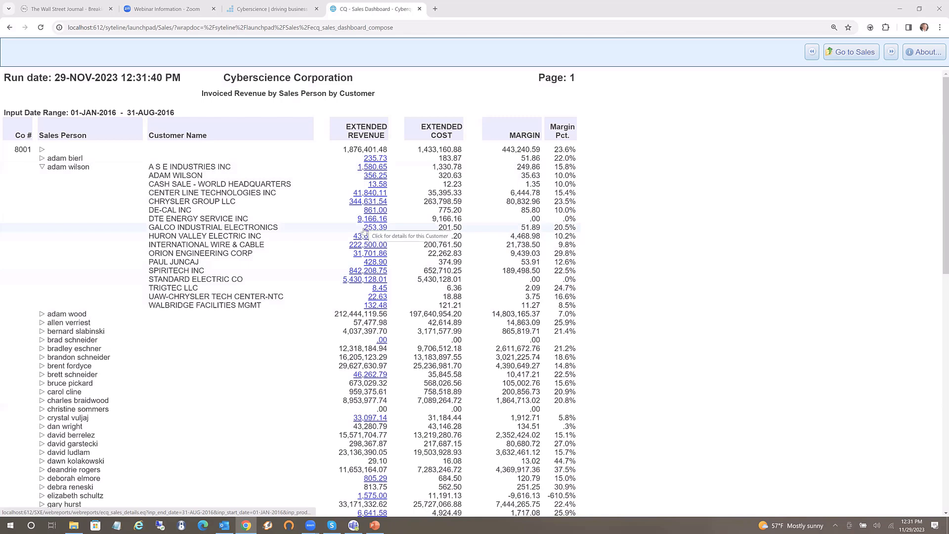
left_click(360, 280)
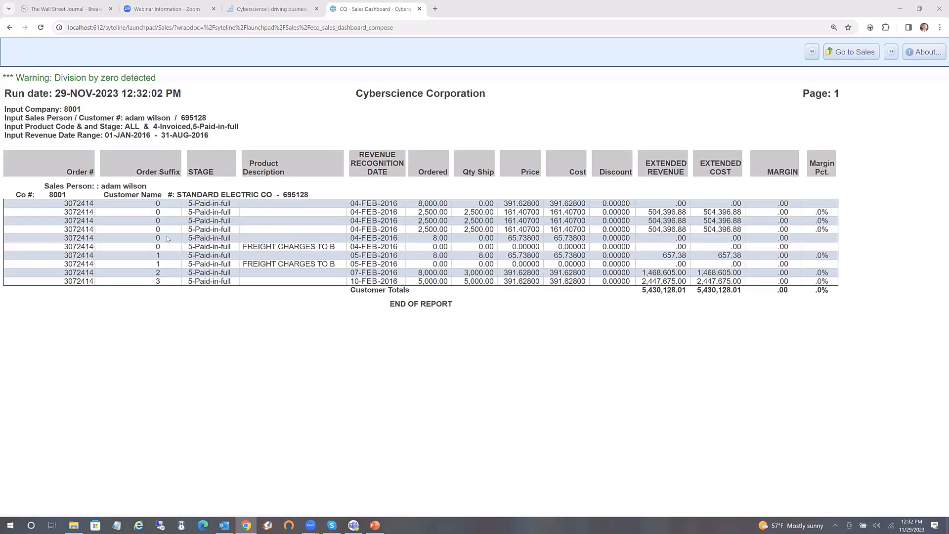
right_click(167, 239)
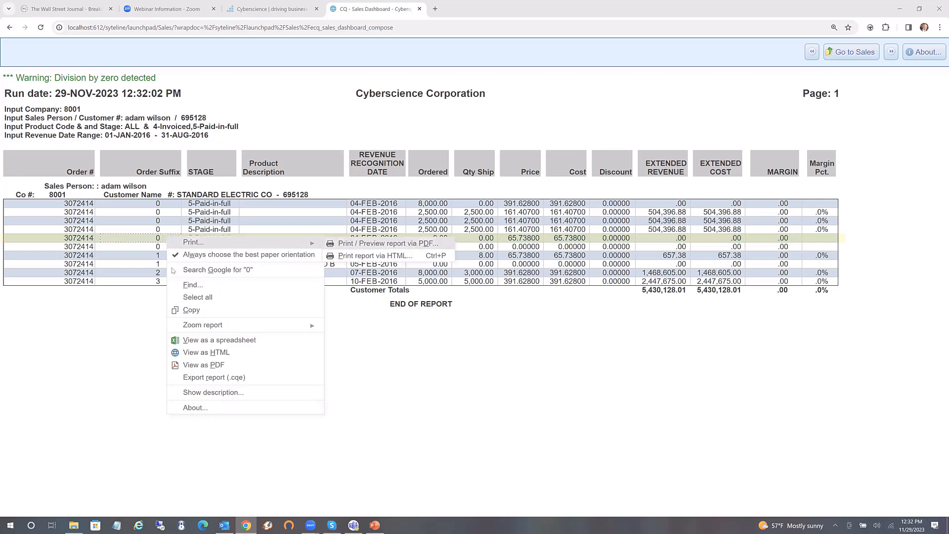
left_click(122, 339)
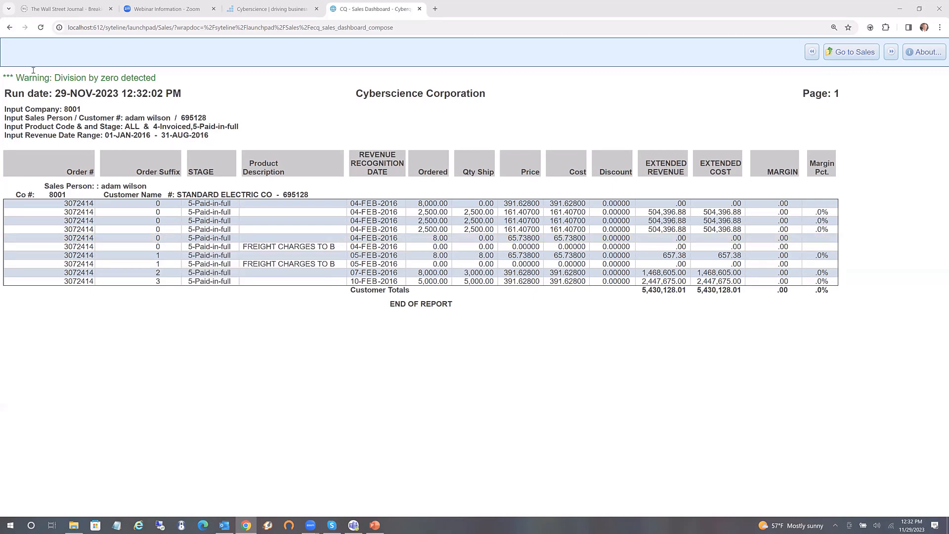
left_click(10, 28)
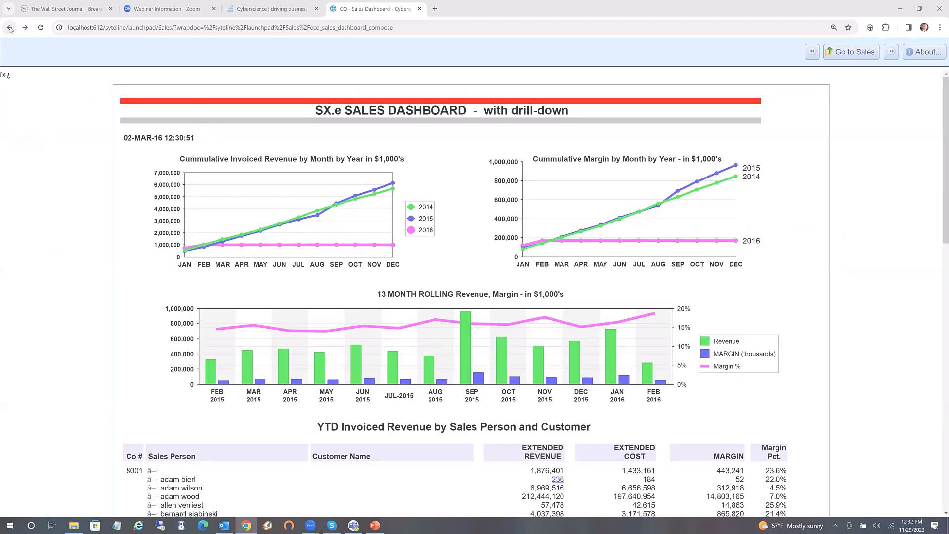
left_click(10, 28)
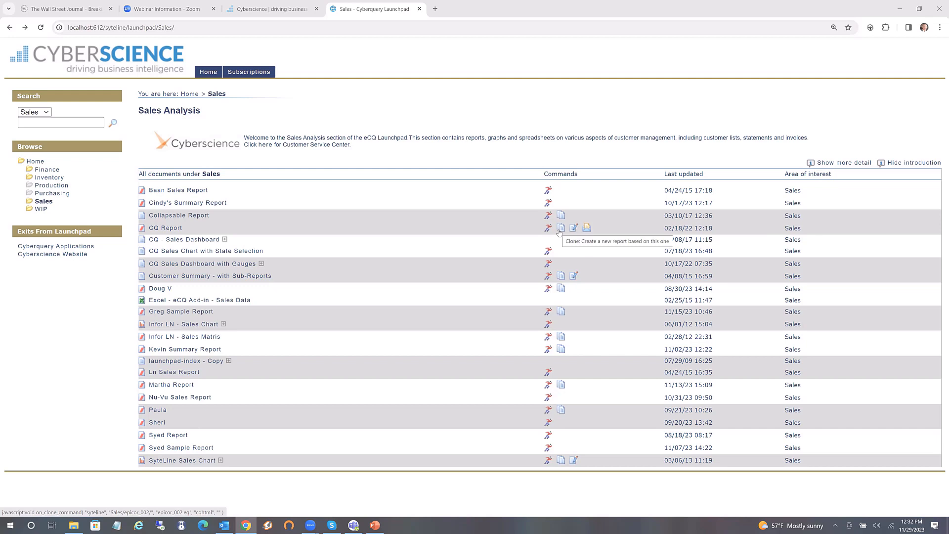
Schedule the CQ Report subscription to start After and repeat every 3 weekday(s)
left_click(587, 229)
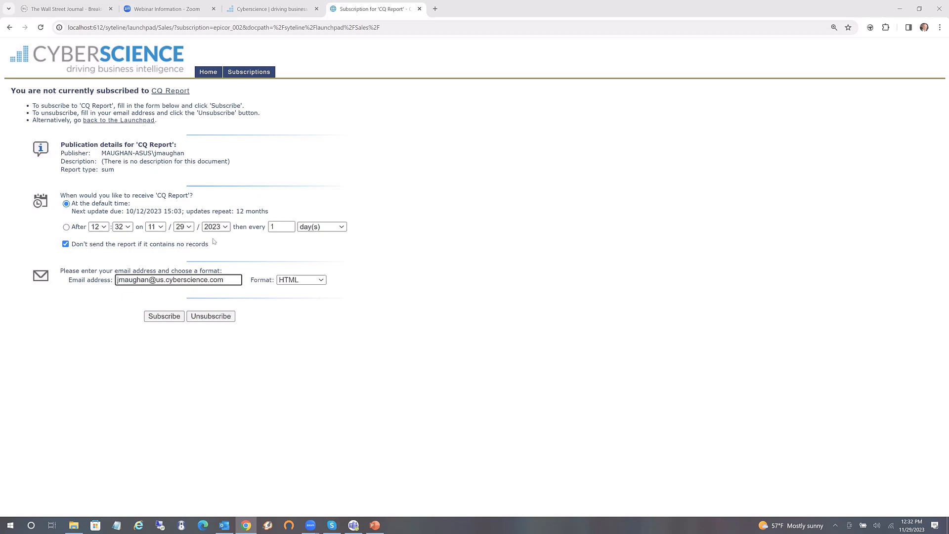
left_click(66, 227)
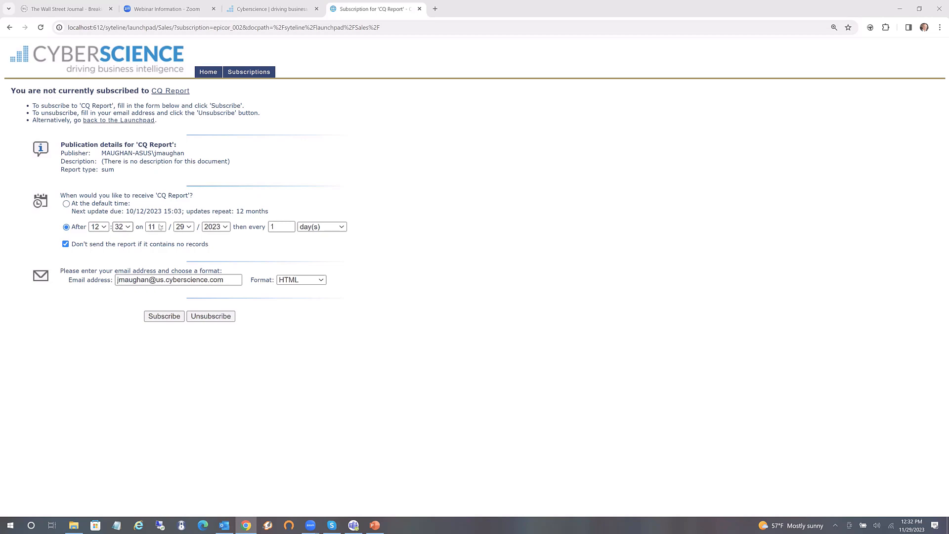
double_click(278, 227)
type("3")
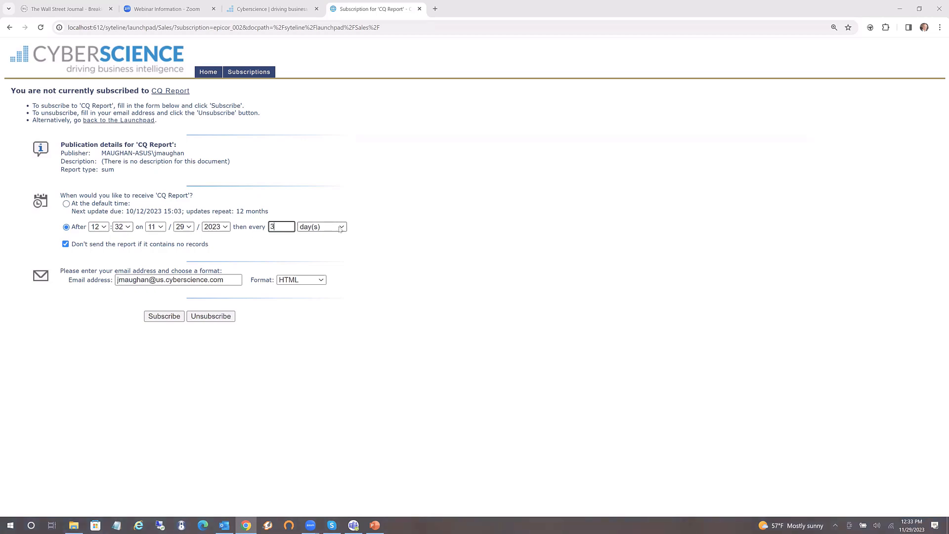
left_click(340, 227)
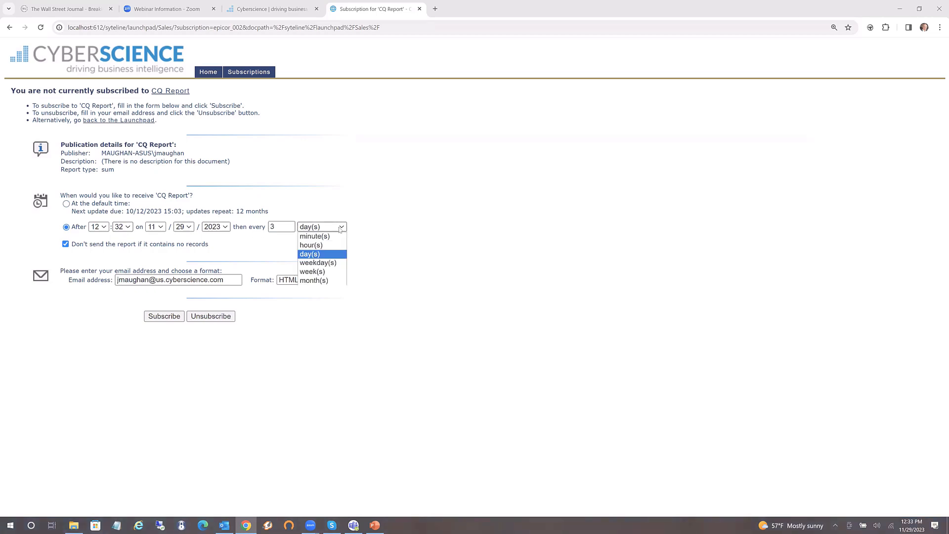
left_click(313, 263)
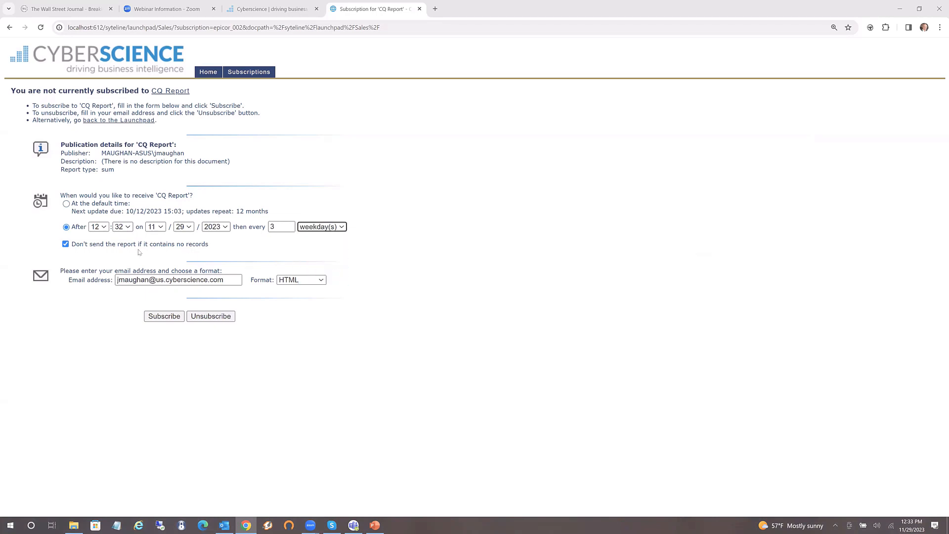
Keep skipping empty reports, choose Excel format, and leave the form unsubmitted for the launchpad home
left_click(66, 245)
left_click(65, 245)
left_click(224, 280)
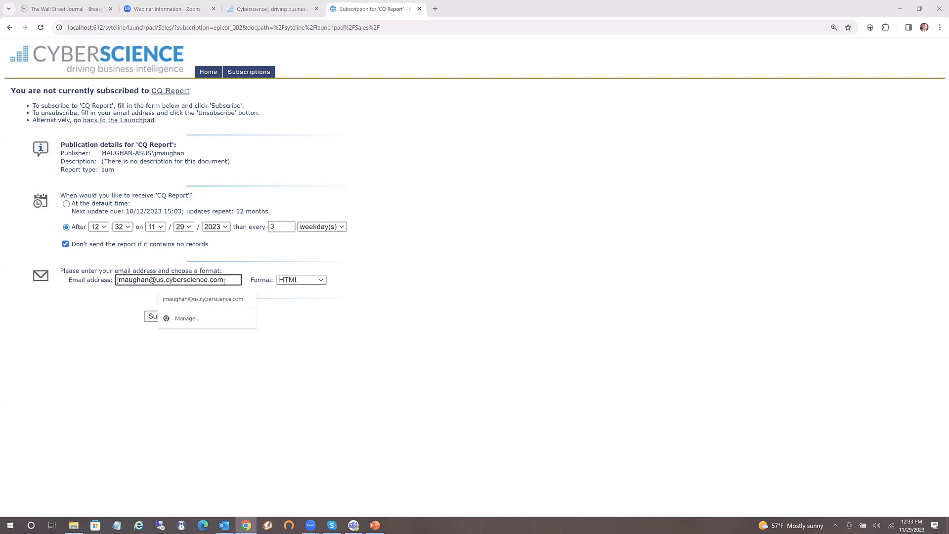
left_click(321, 281)
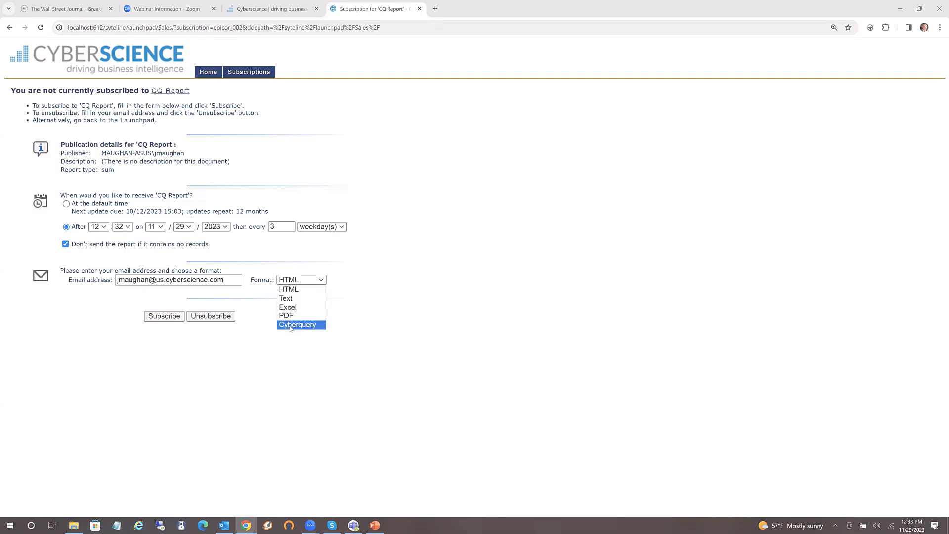
left_click(288, 307)
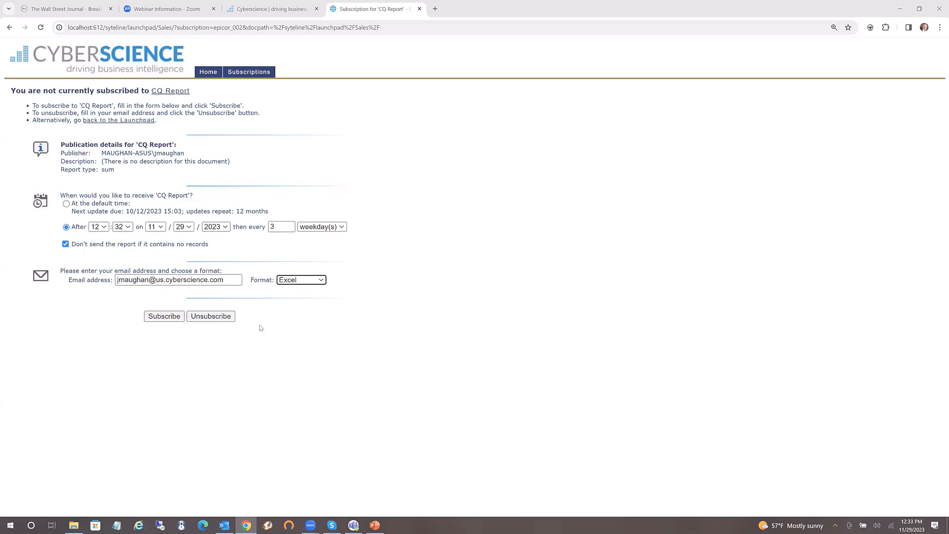
left_click(9, 28)
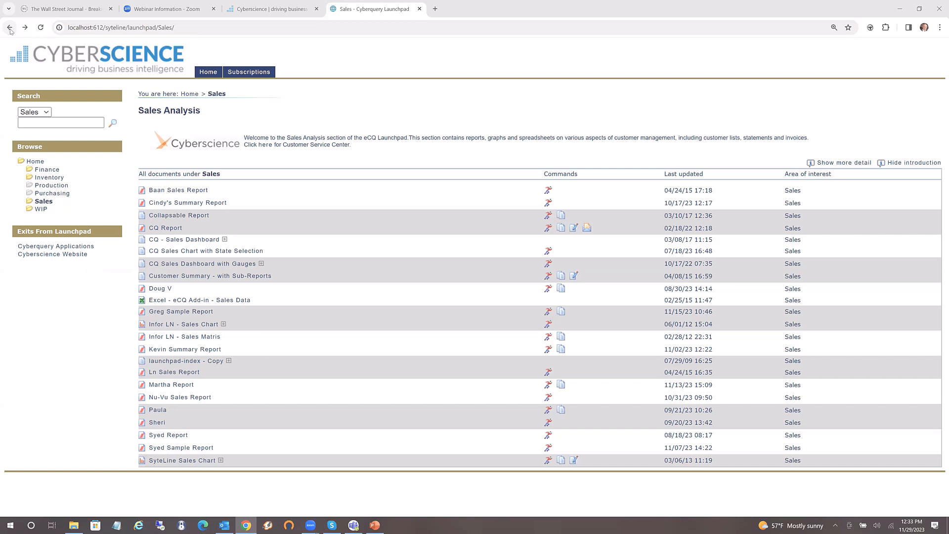
left_click(10, 28)
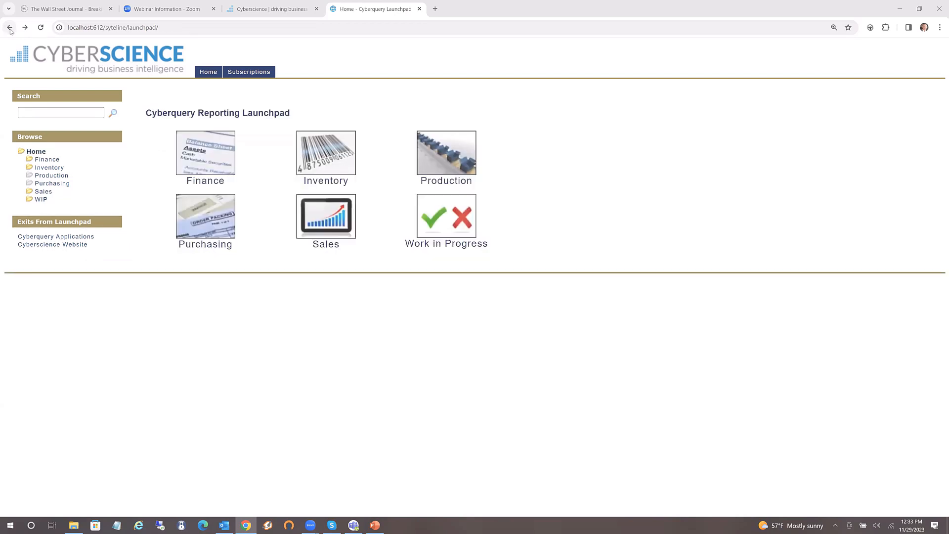
Open SyteLine 10's Cyberquery HTML in a new browser tab and switch to it
left_click(10, 28)
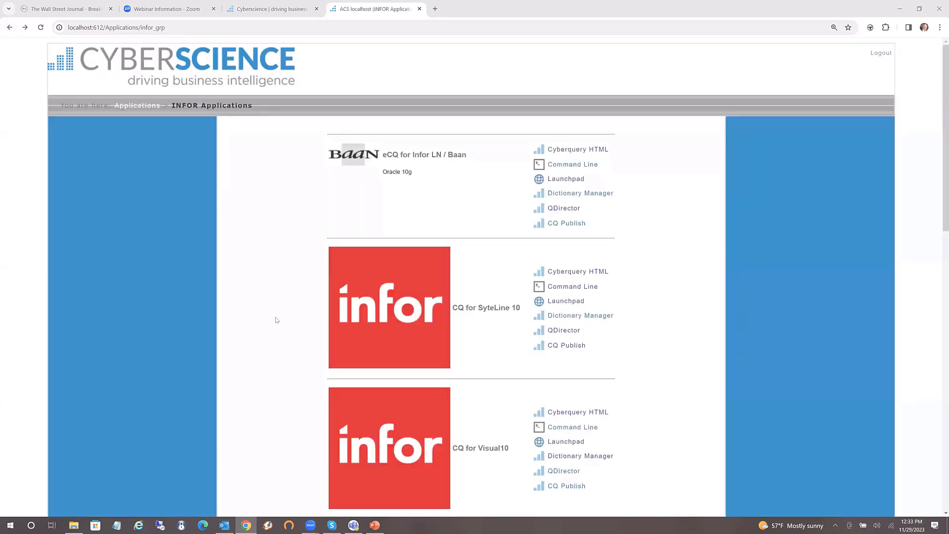
right_click(585, 278)
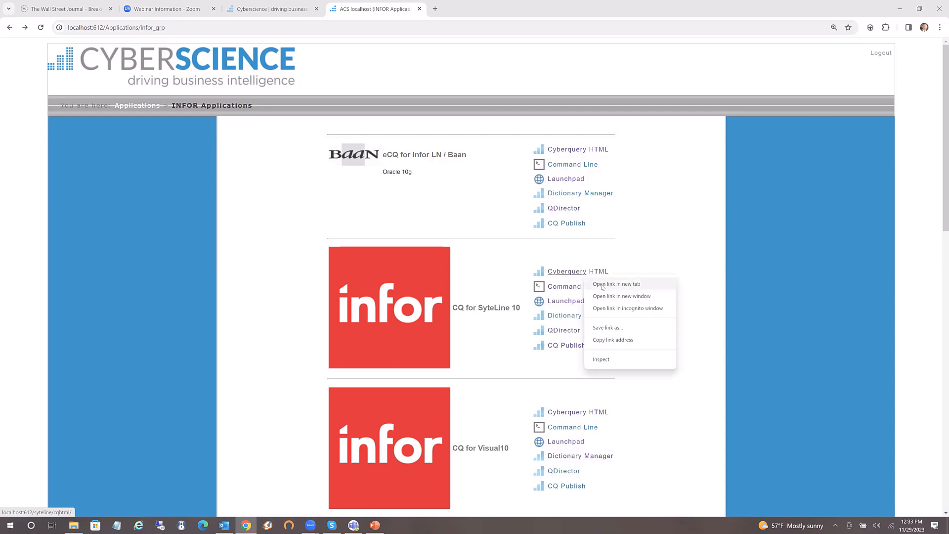
left_click(617, 284)
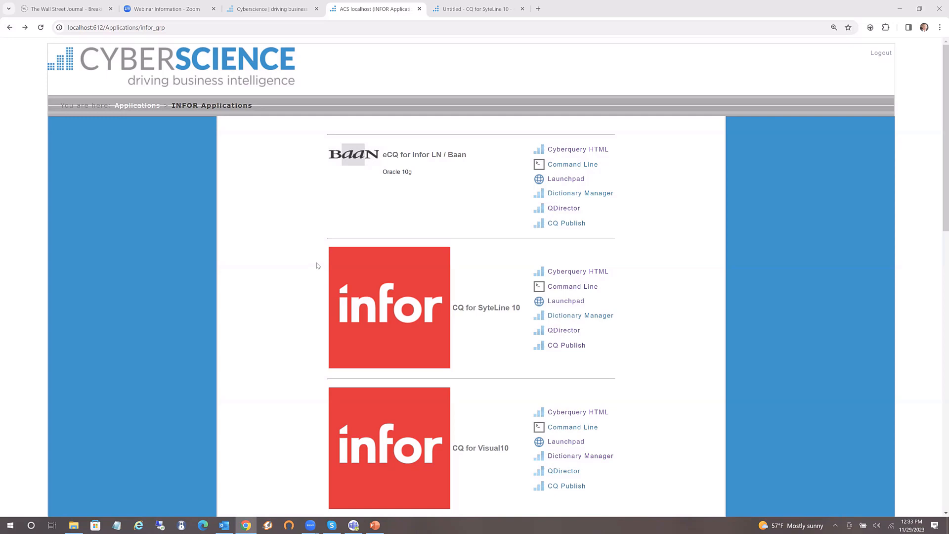
left_click(480, 11)
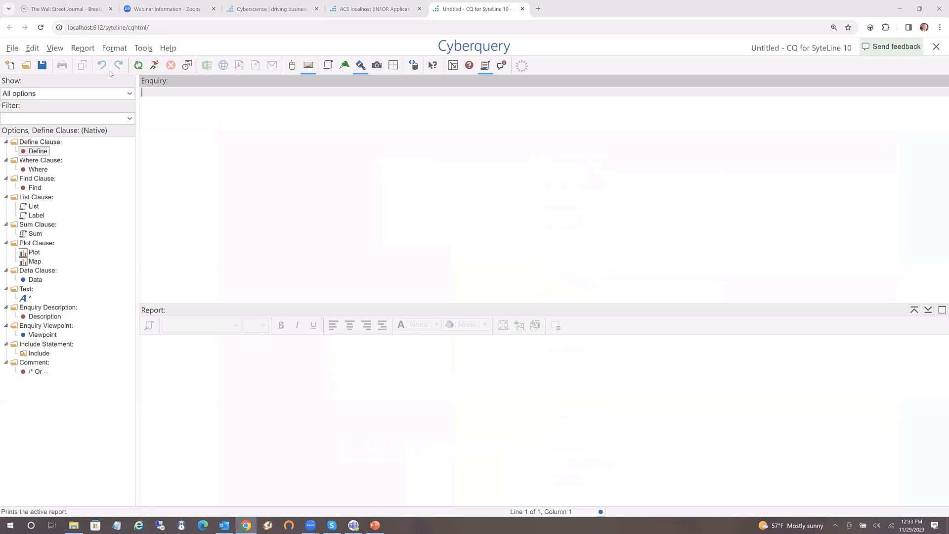
In the visual editor wizard, preview Plot, Labels and existing-enquiry types, then pick List Report
left_click(292, 66)
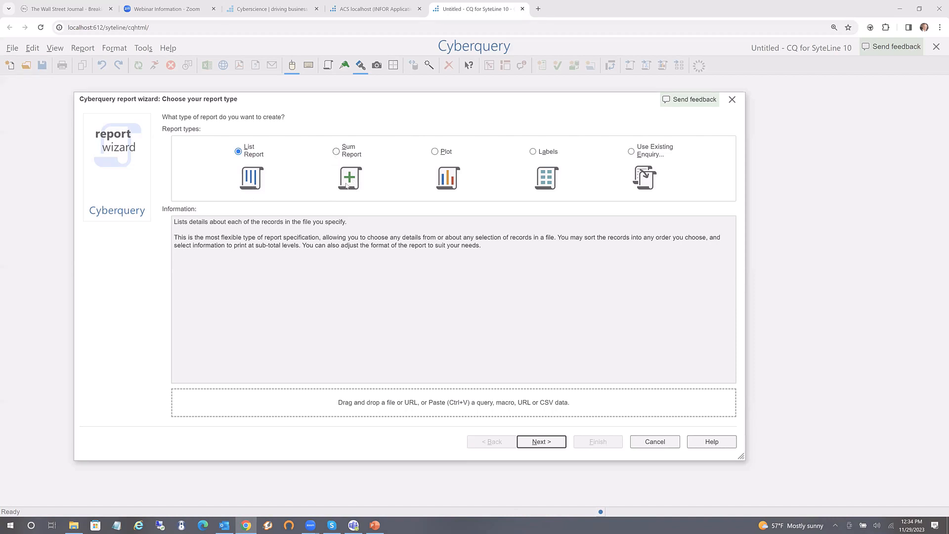
left_click(436, 154)
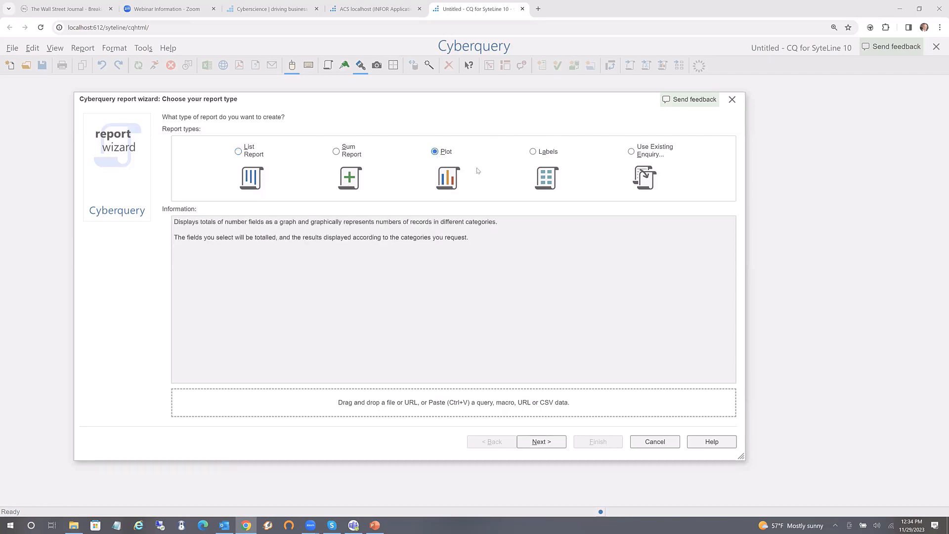
left_click(532, 153)
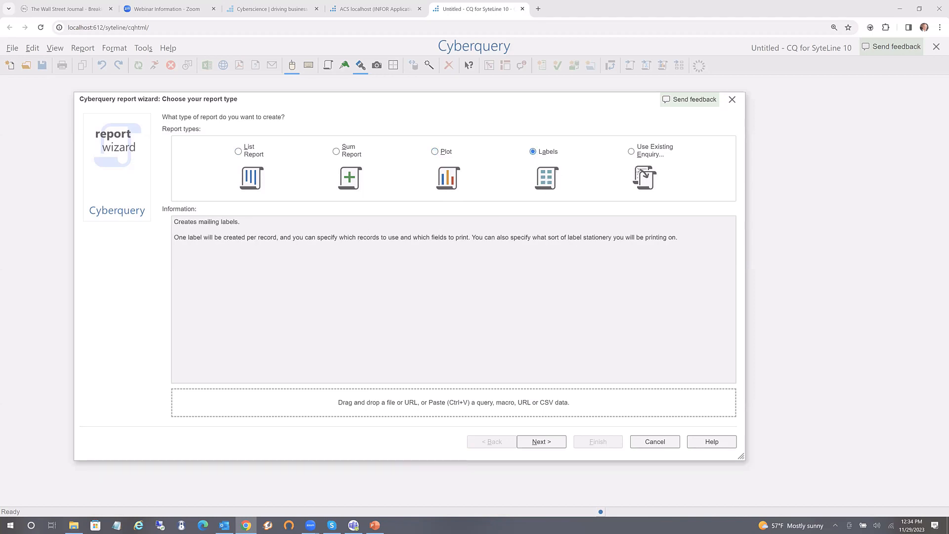
left_click(633, 154)
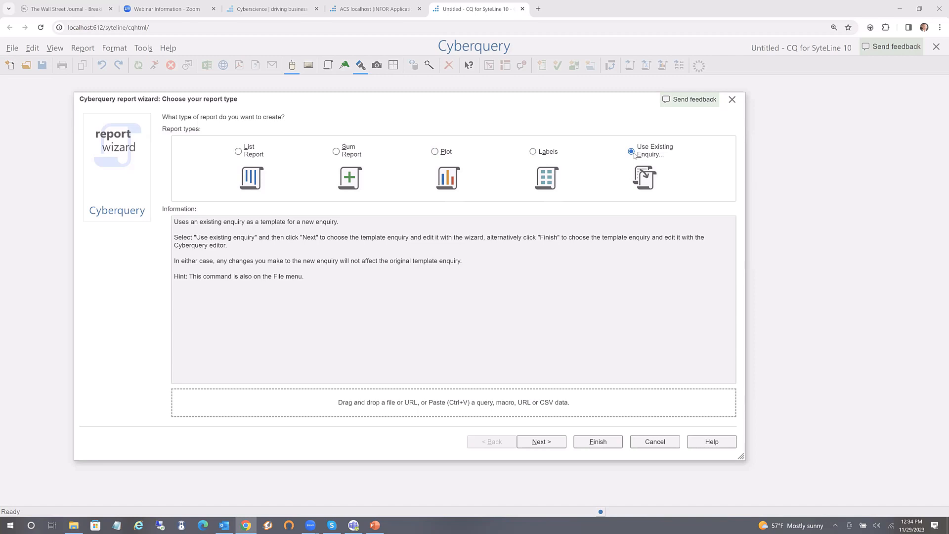
left_click(240, 153)
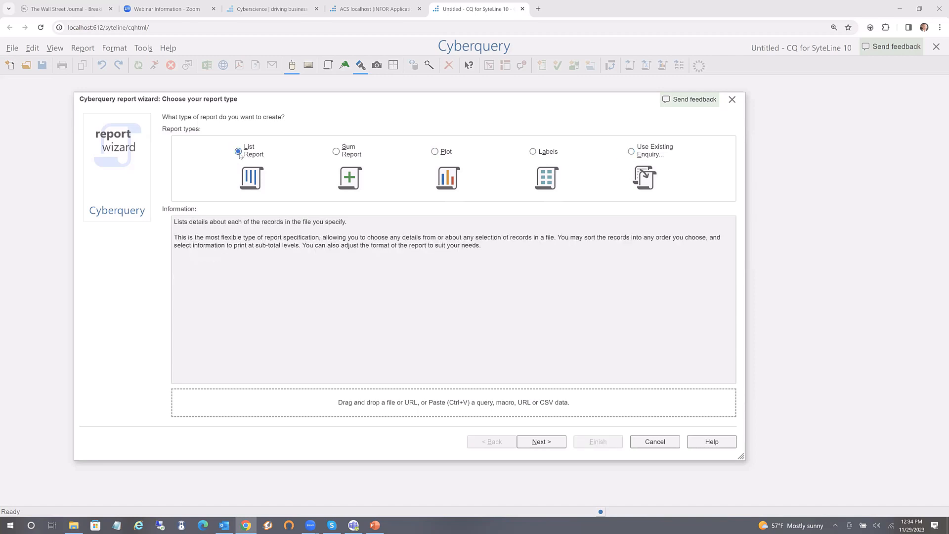
left_click(541, 442)
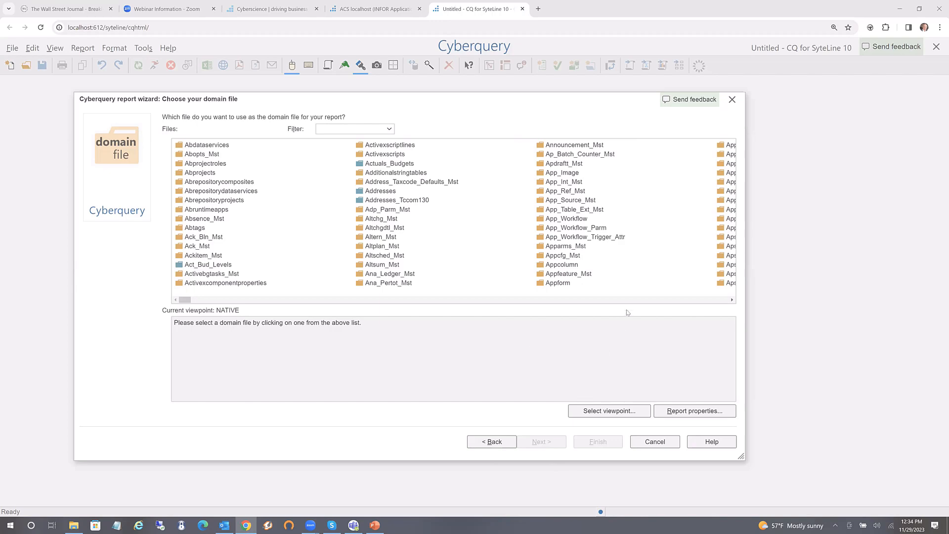
Filter domain files to 'job', inspect Job_Mst, Jobitem_Mst and other Job files, then bring up viewpoint choices
scroll(628, 304, "right", 15)
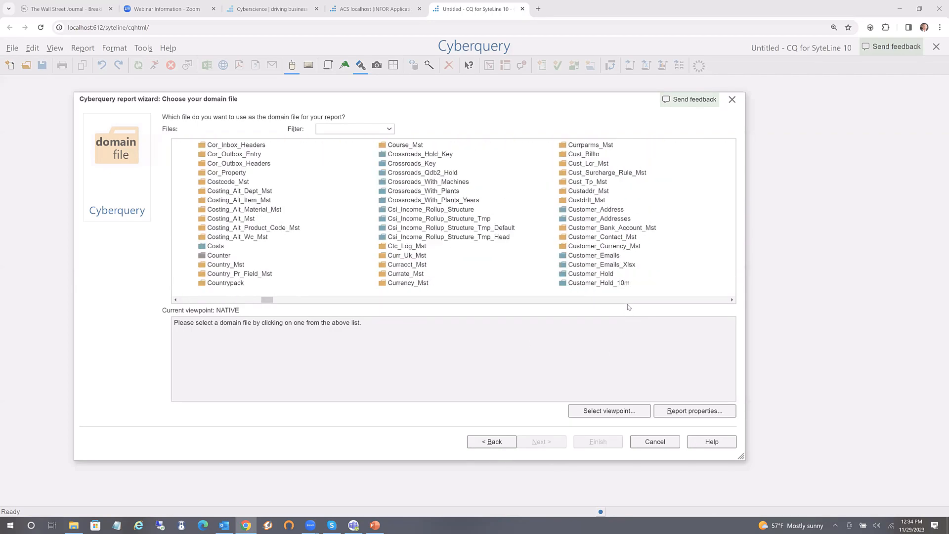
scroll(628, 306, "right", 12)
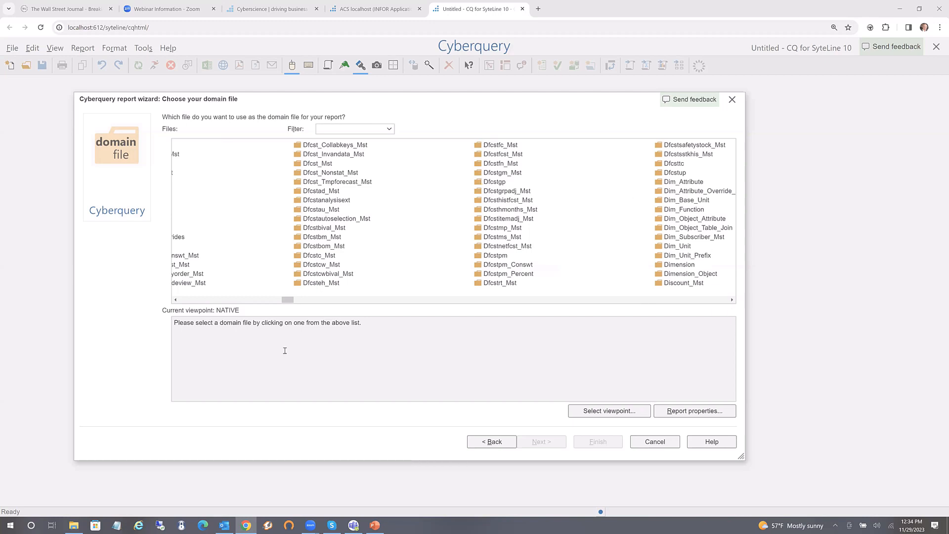
left_click(333, 129)
type("job")
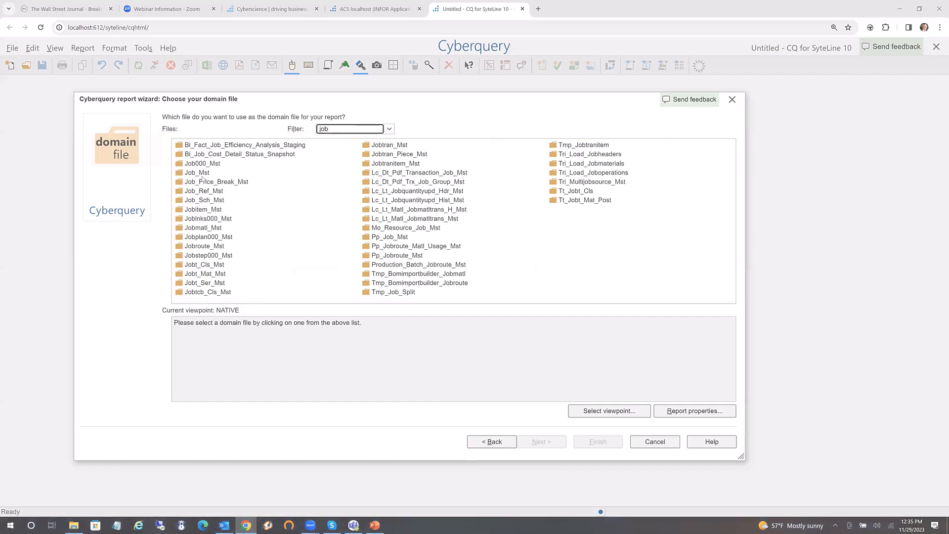
left_click(202, 176)
left_click(211, 210)
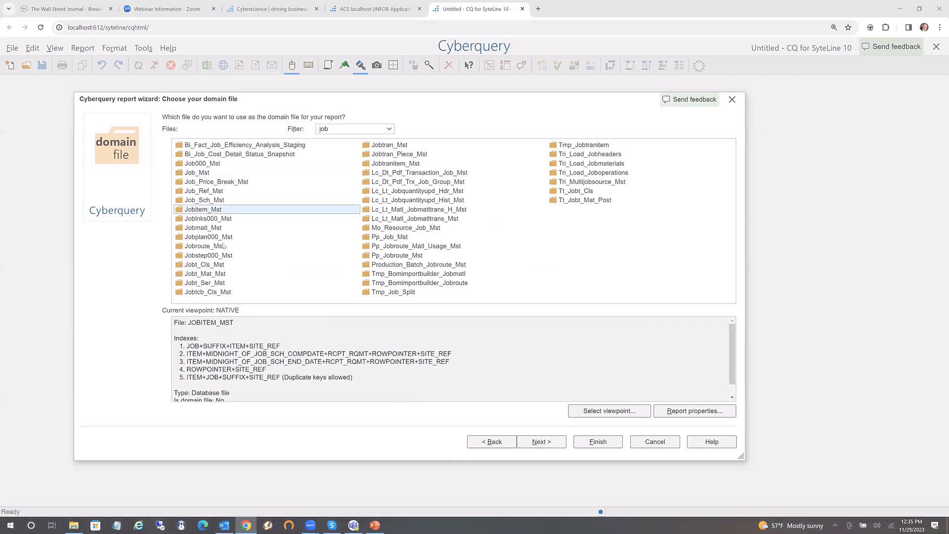
left_click(208, 274)
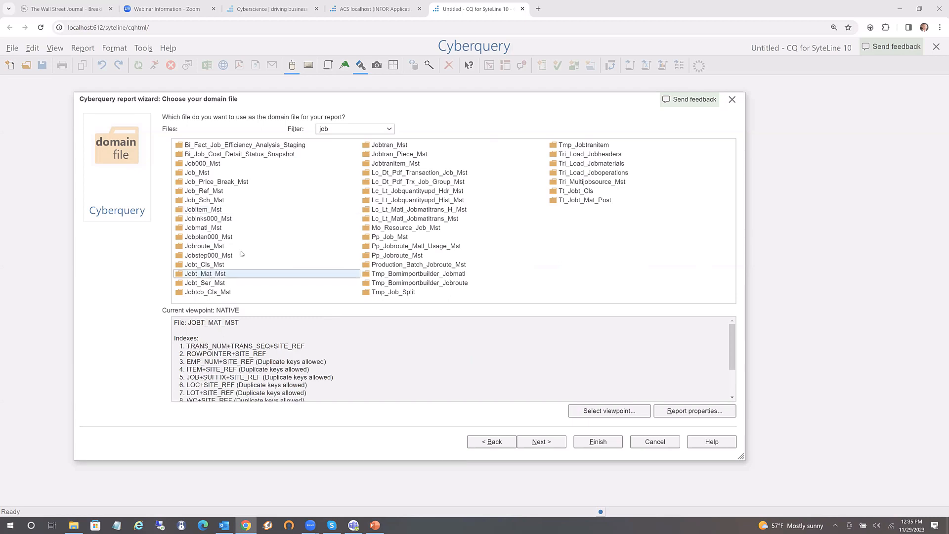
left_click(399, 153)
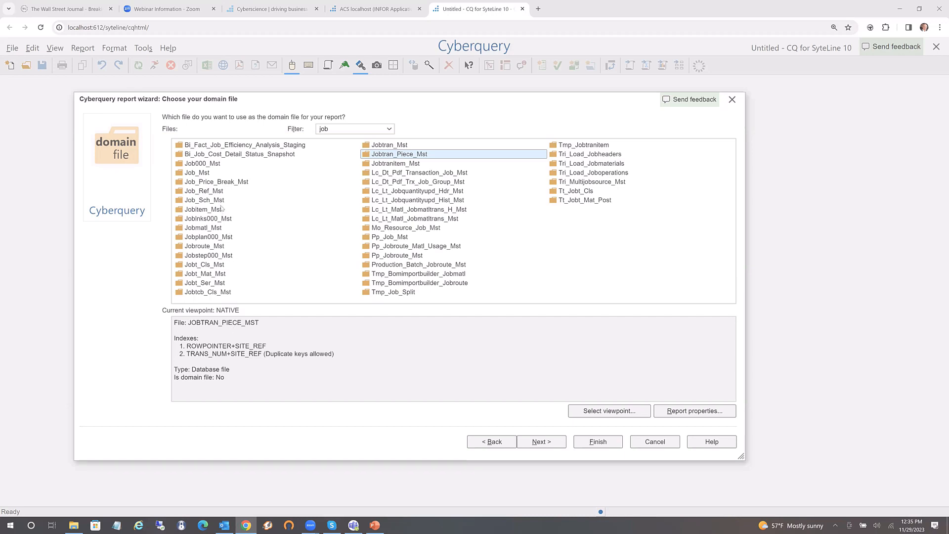
left_click(608, 411)
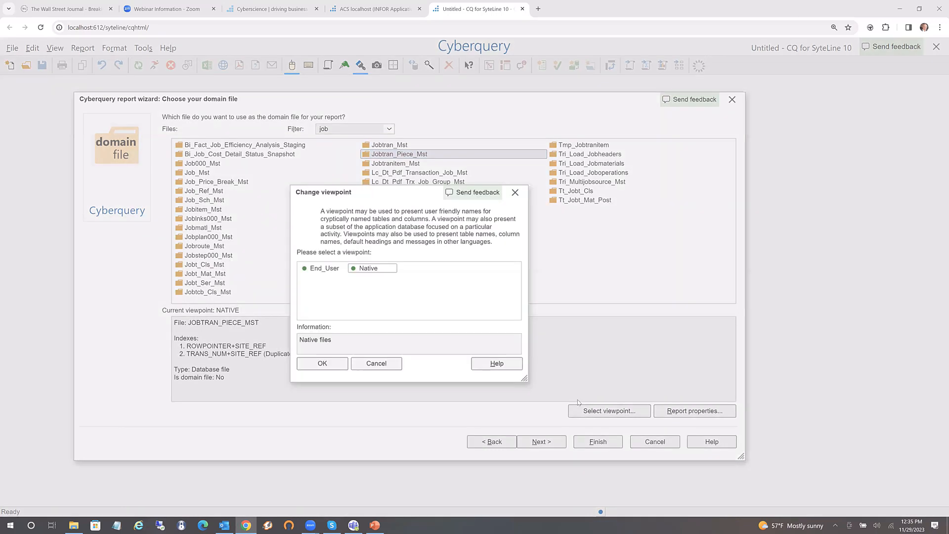
Apply the End_User viewpoint, filter files by 'cus', and inspect the Customer_Order file details
left_click(324, 269)
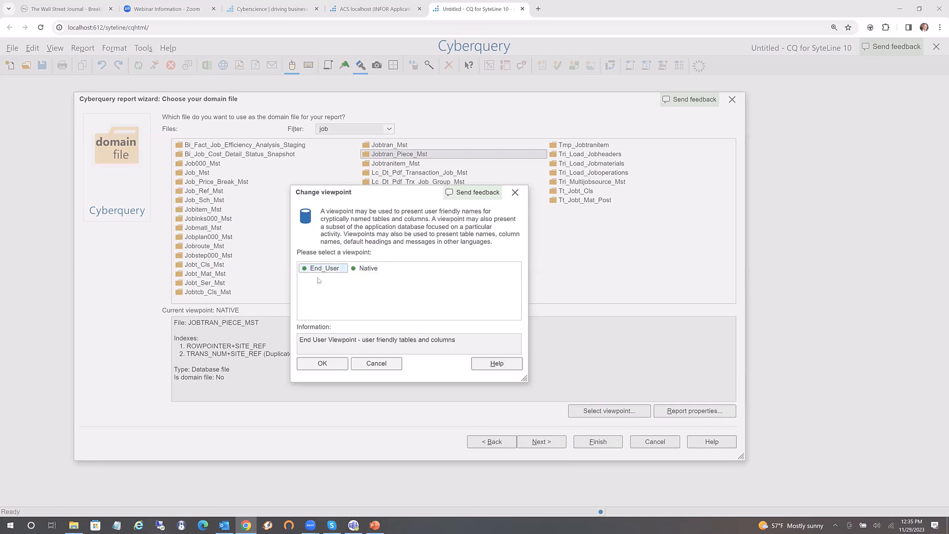
left_click(322, 364)
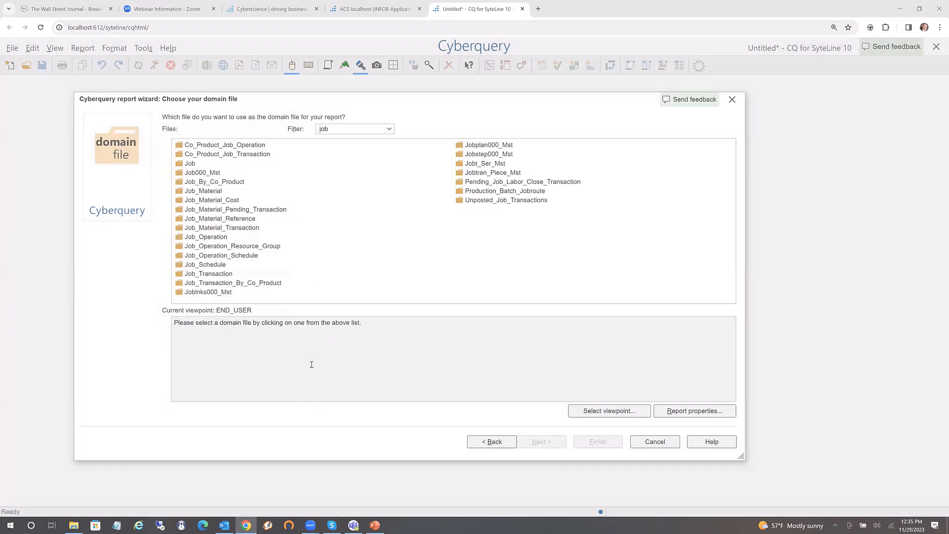
left_click(333, 129)
left_click(333, 129)
key("BackSpace")
key("BackSpace")
key("BackSpace")
type("cust")
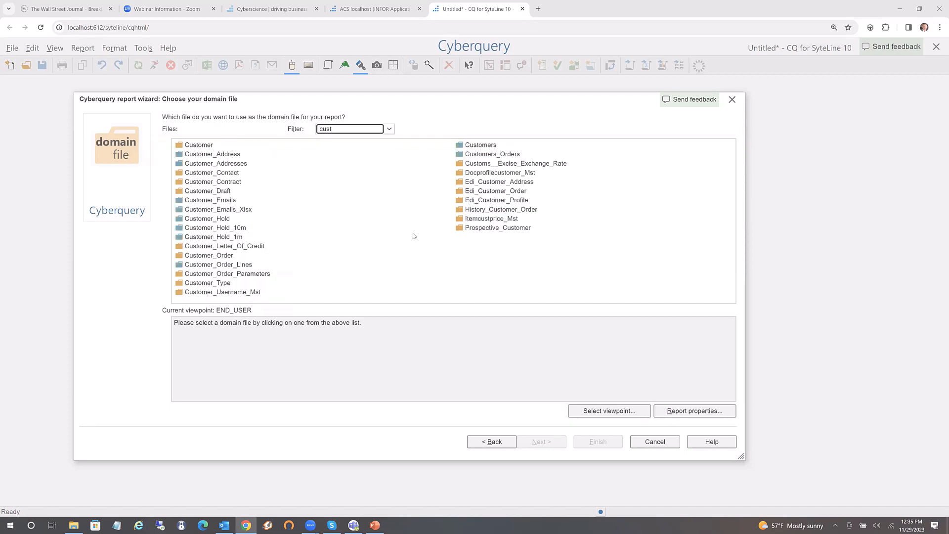
left_click(203, 255)
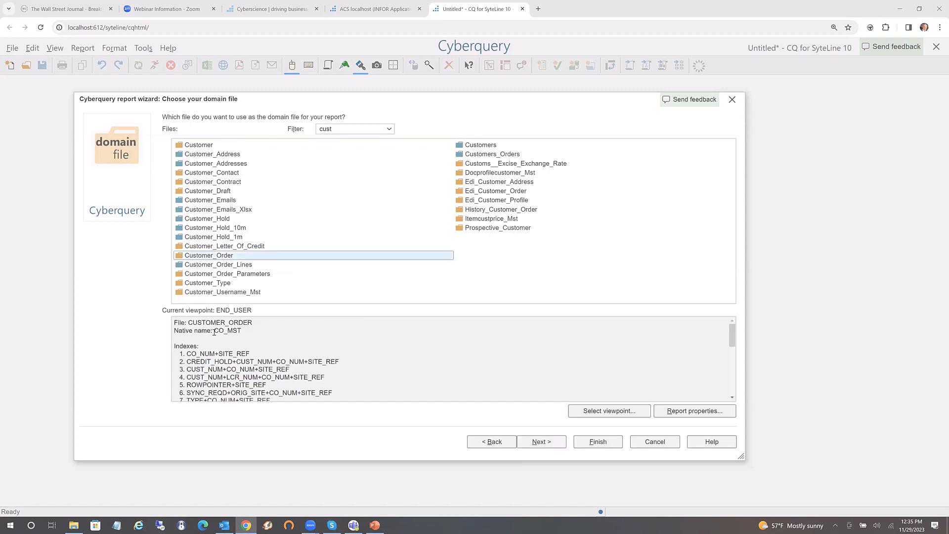
left_click_drag(214, 330, 242, 331)
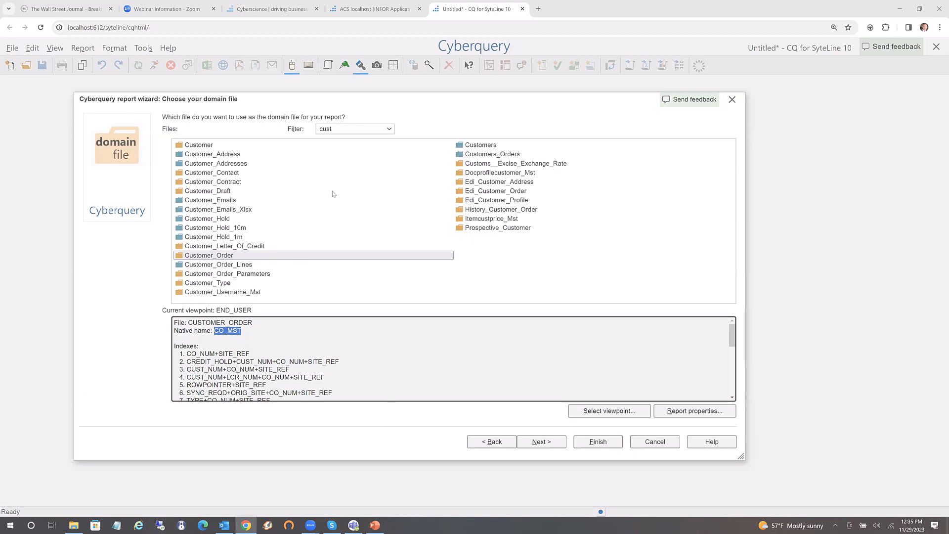
Change the filter to 'item' and choose Item as the domain file
double_click(337, 129)
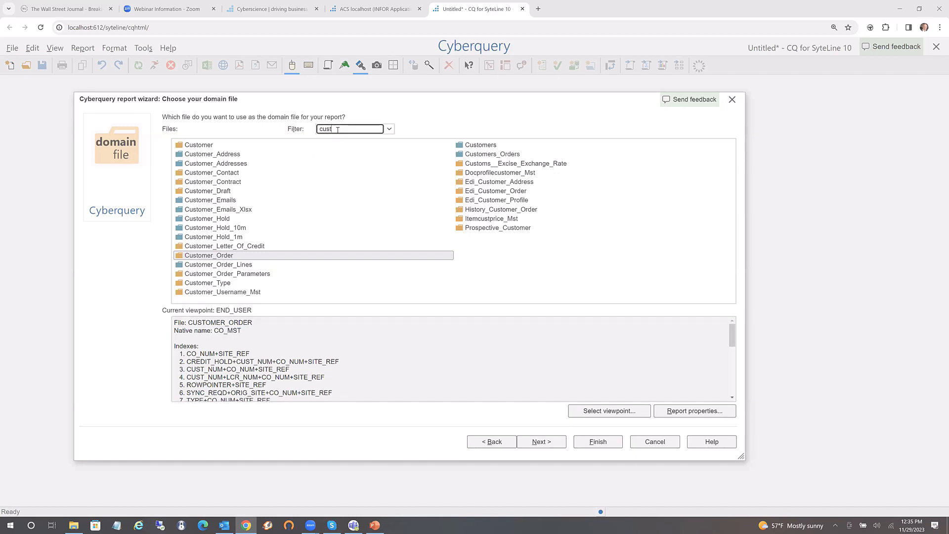
type("item")
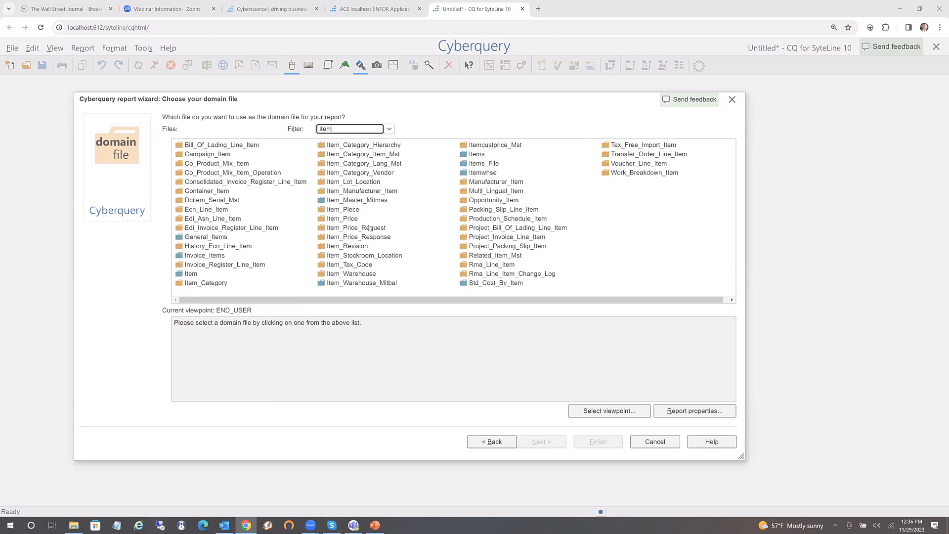
double_click(190, 274)
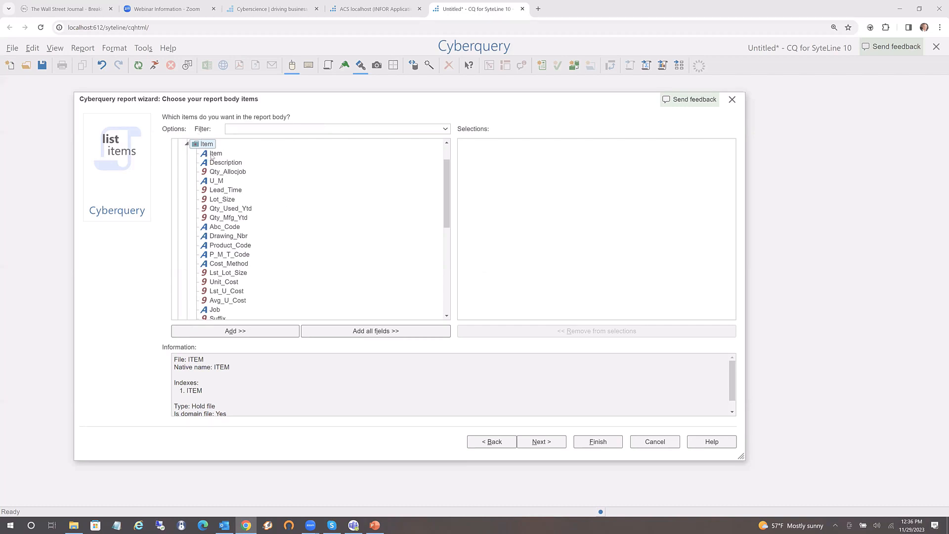
Add Item, Description, U_M, Product_Code, P_M_T_Code and Unit_Cost to the report body
left_click_drag(211, 153, 525, 180)
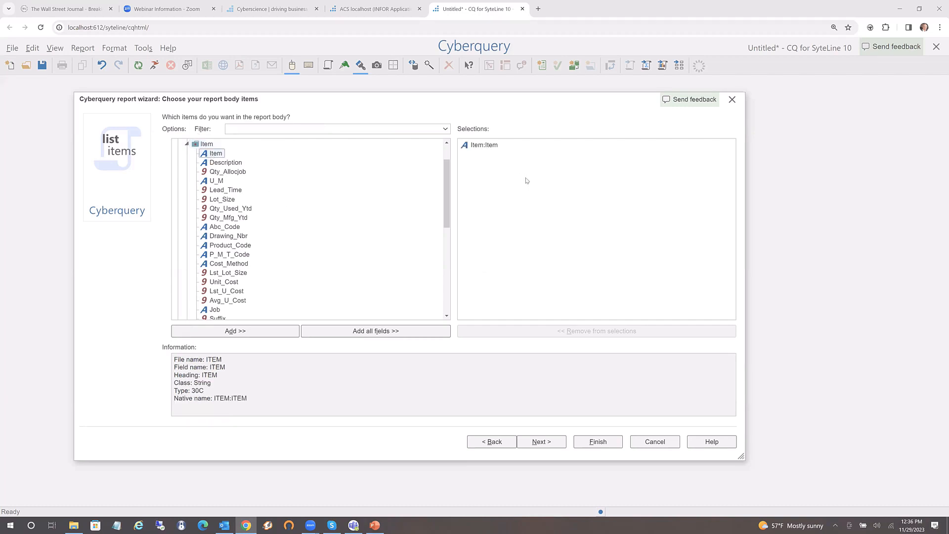
double_click(223, 164)
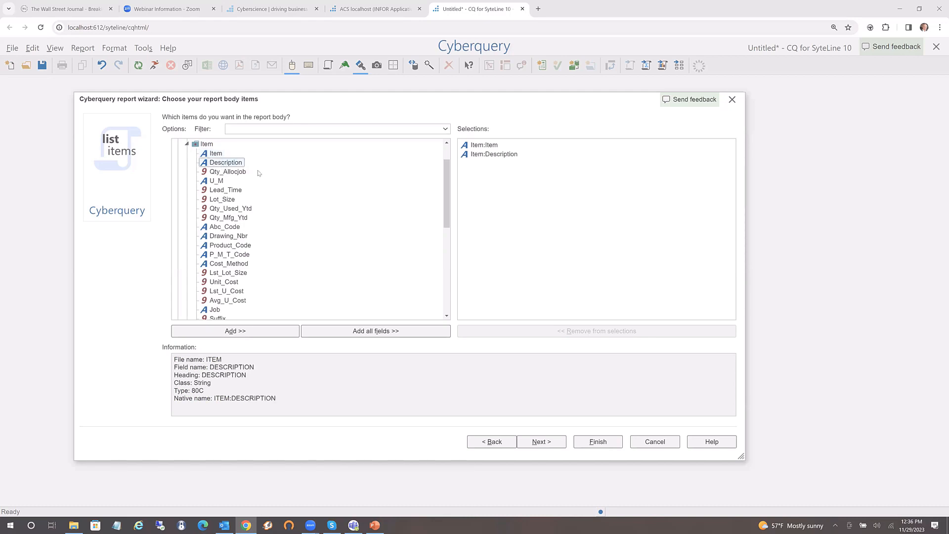
double_click(223, 182)
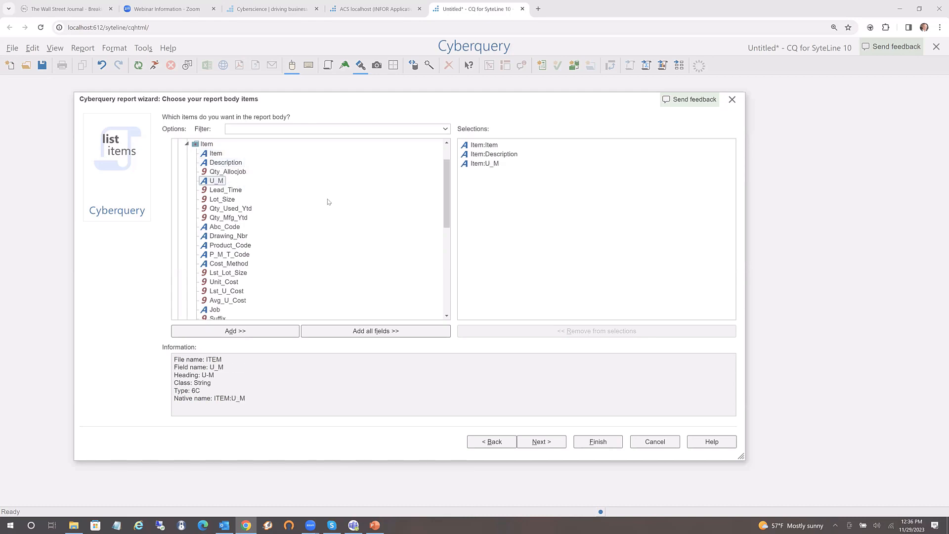
left_click(243, 245)
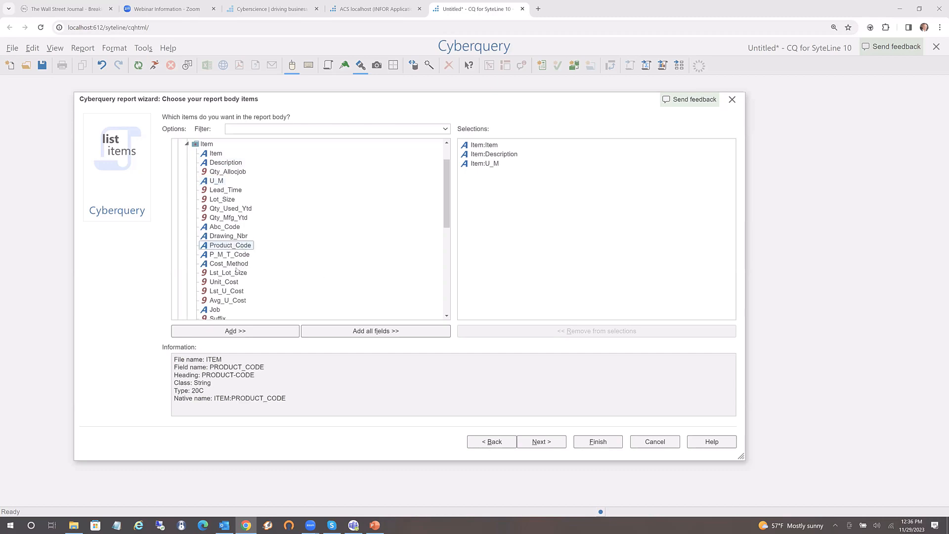
left_click(231, 256, "ctrl")
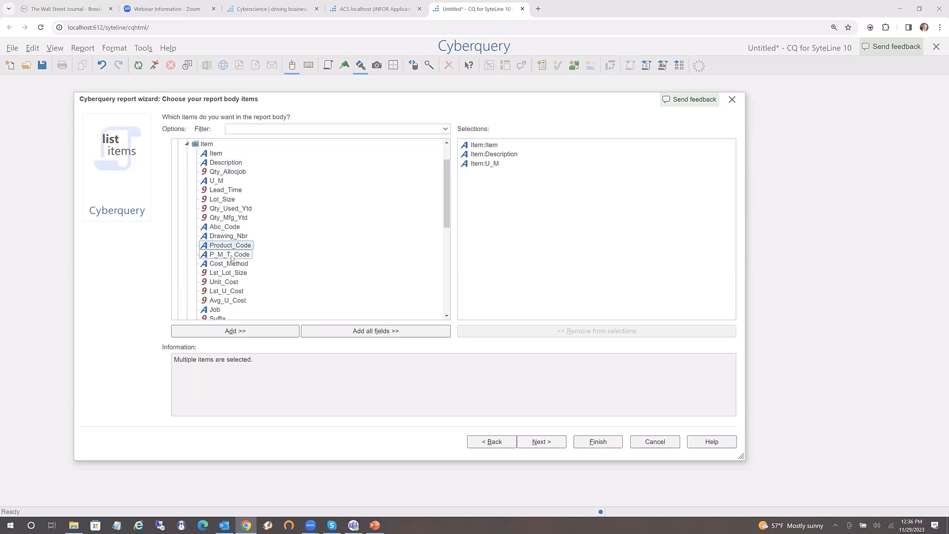
left_click(231, 282, "ctrl")
left_click_drag(231, 282, 528, 263)
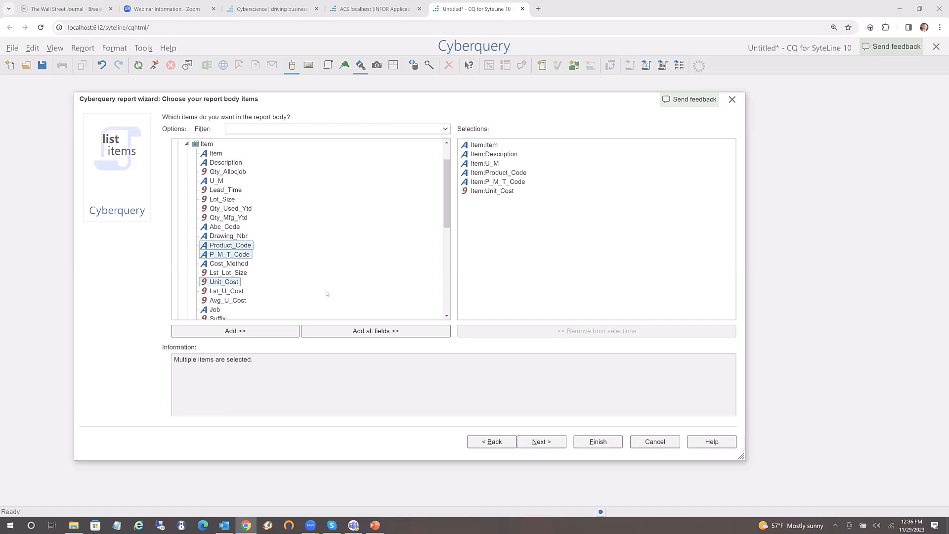
Insert Family_Code into the report body right after U_M
left_click(447, 316)
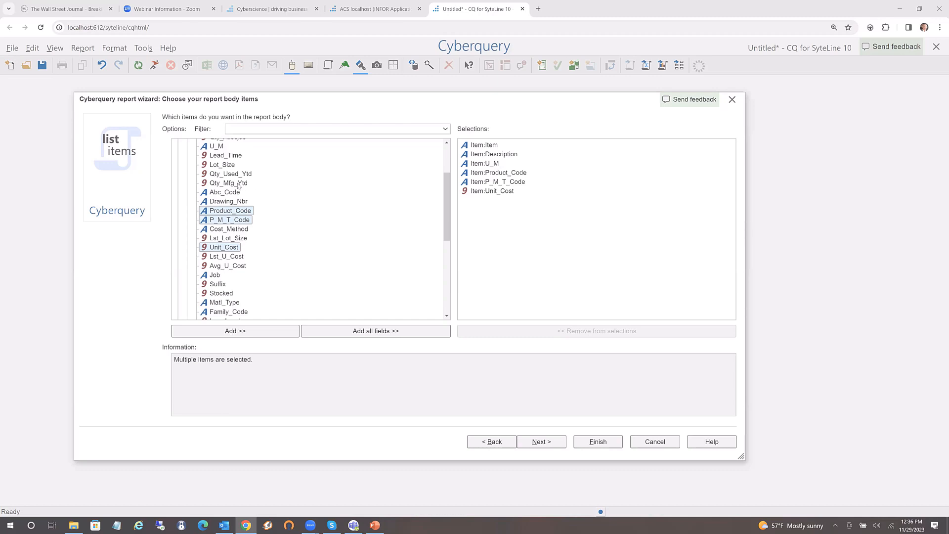
scroll(266, 197, "up", 2)
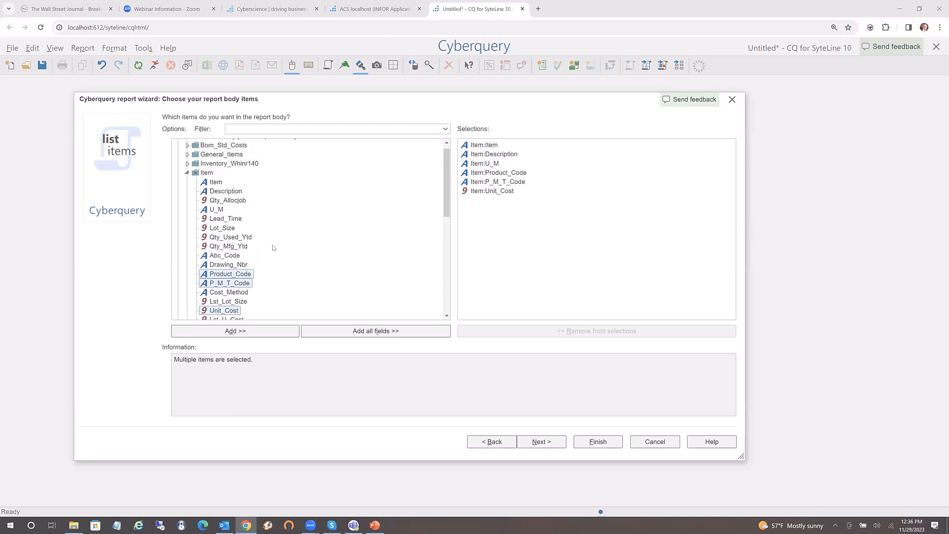
left_click(245, 238)
key("f")
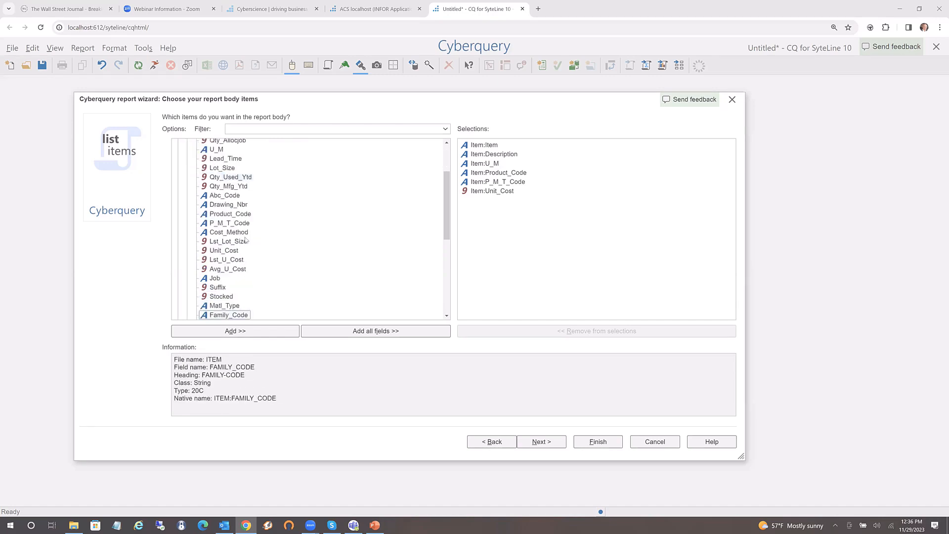
left_click_drag(223, 318, 516, 171)
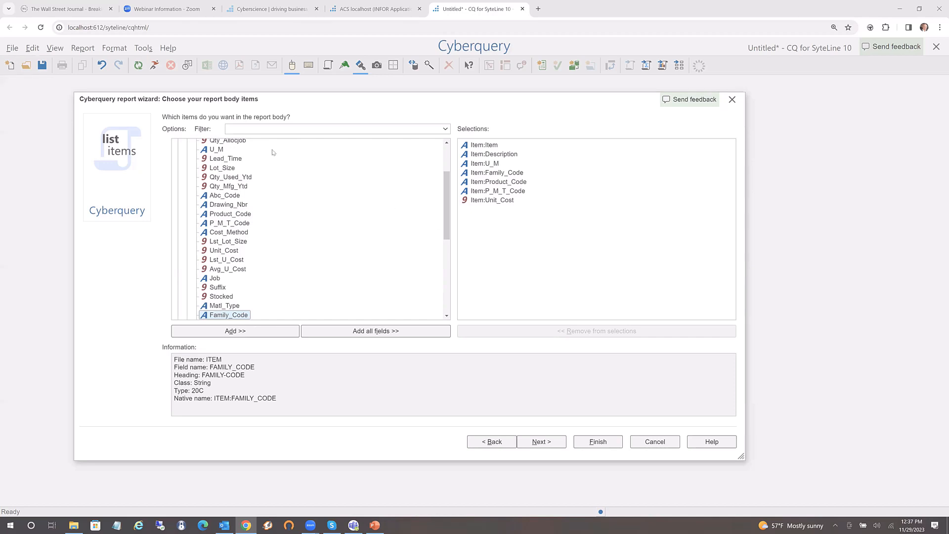
Filter the fields on 'hand' and add Itemwhse Qty_On_Hand to the report body
left_click(250, 130)
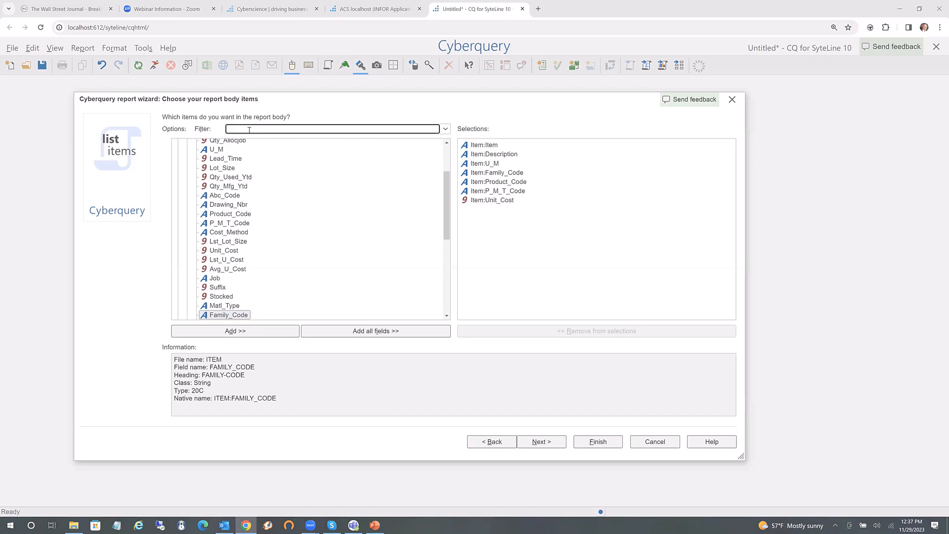
type("hand")
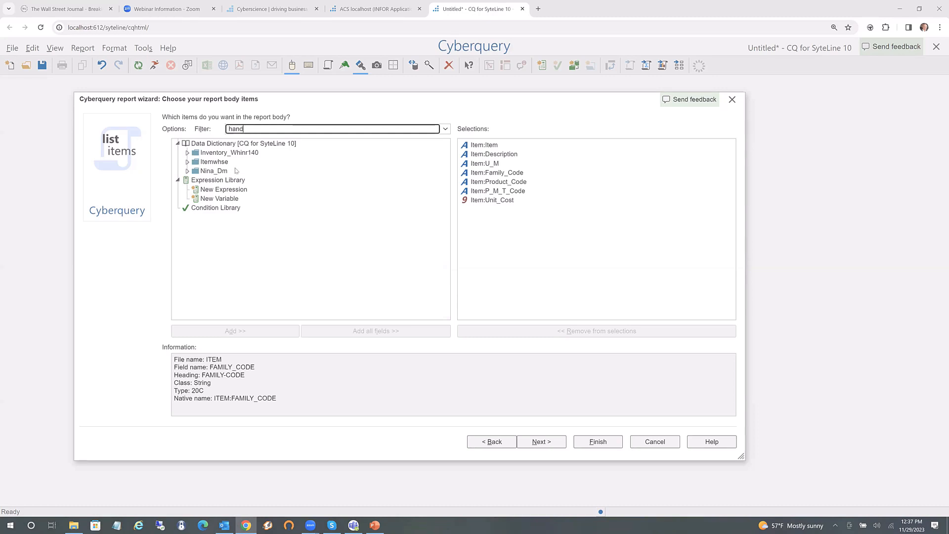
mouse_move(238, 166)
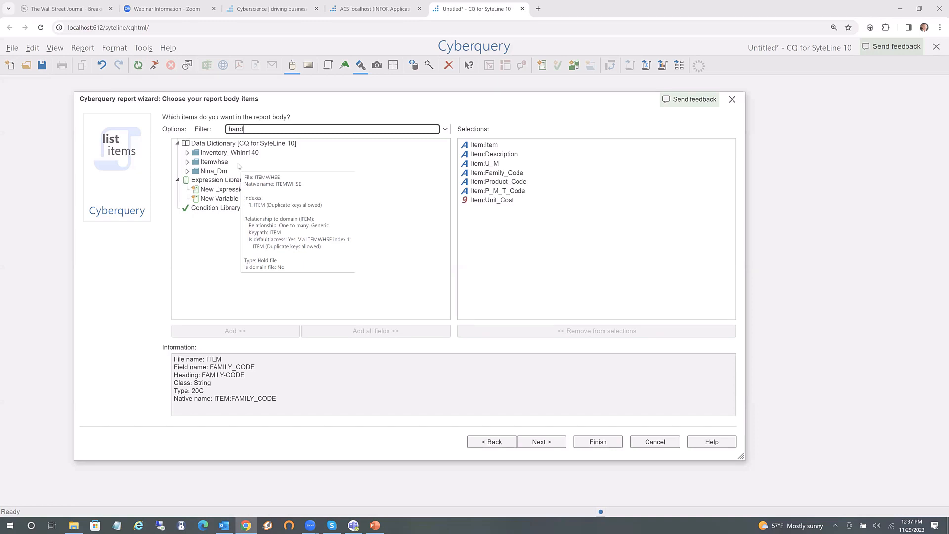
left_click(187, 162)
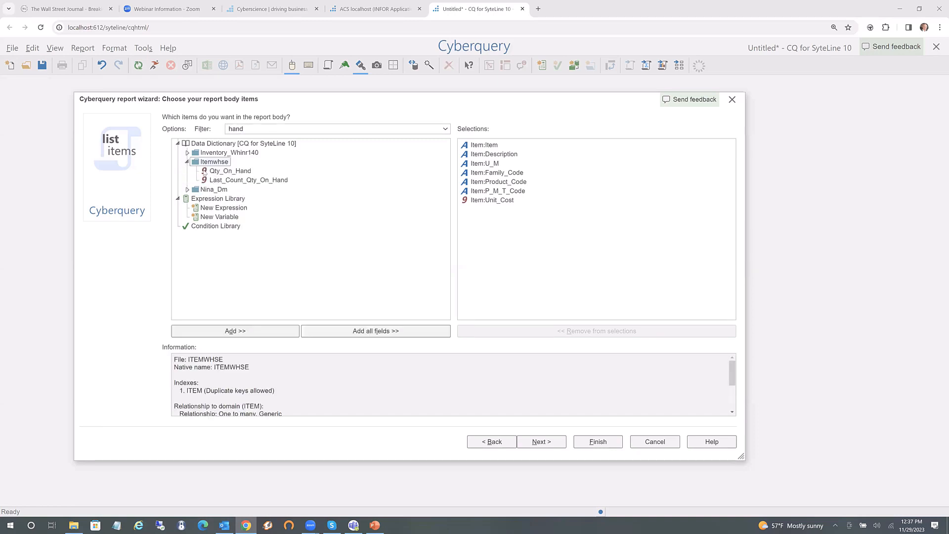
left_click(225, 172)
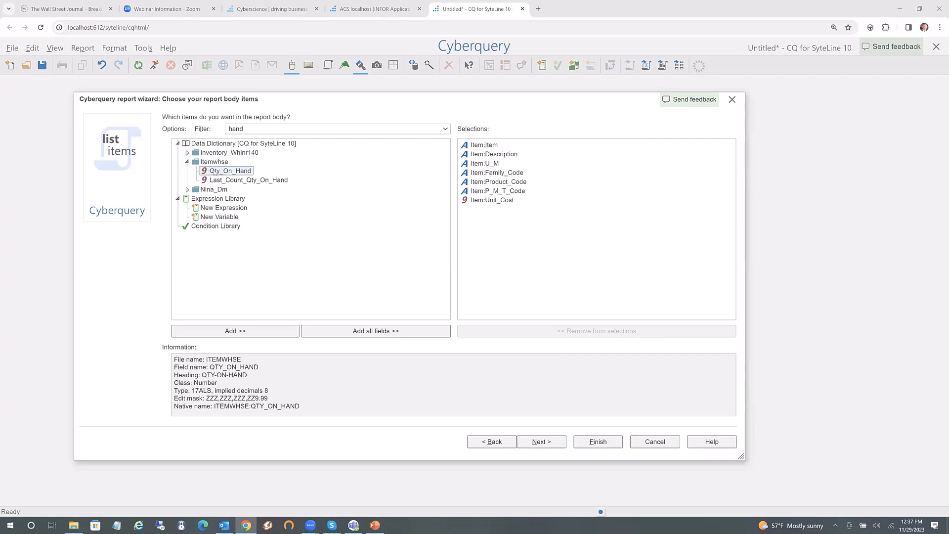
left_click_drag(211, 172, 517, 226)
Clear the filter, add Itemwhse Whse before Qty_On_Hand, and advance to sort items
left_click(253, 130)
key("BackSpace")
key("BackSpace")
key("BackSpace")
key("BackSpace")
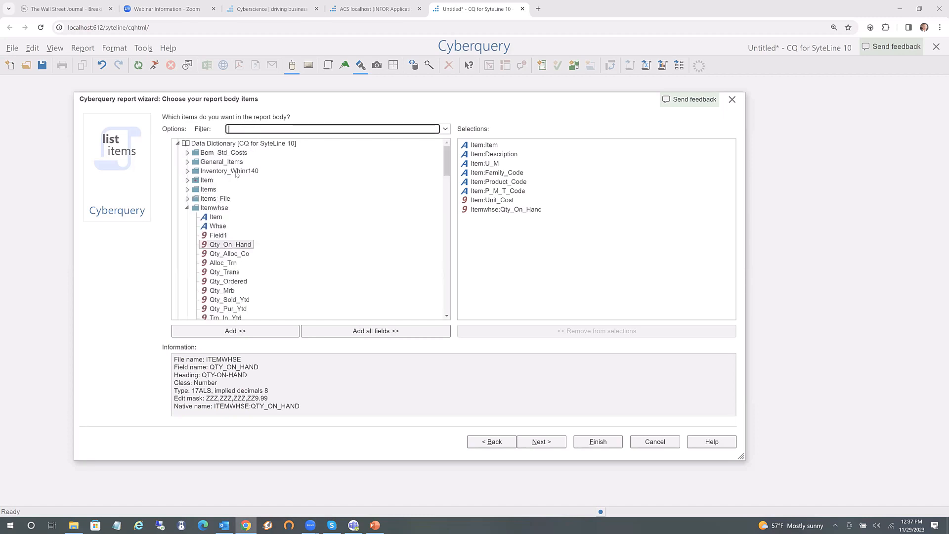
left_click(208, 181)
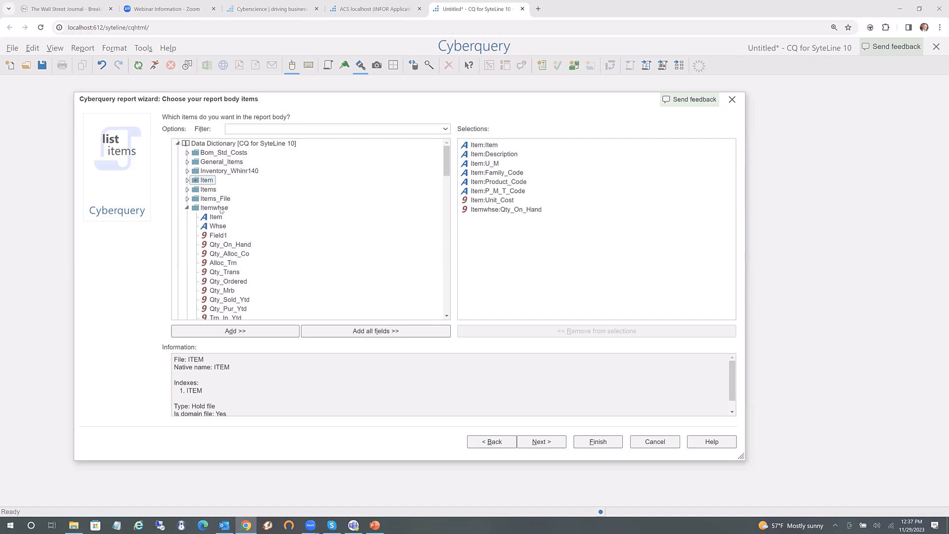
left_click(220, 210)
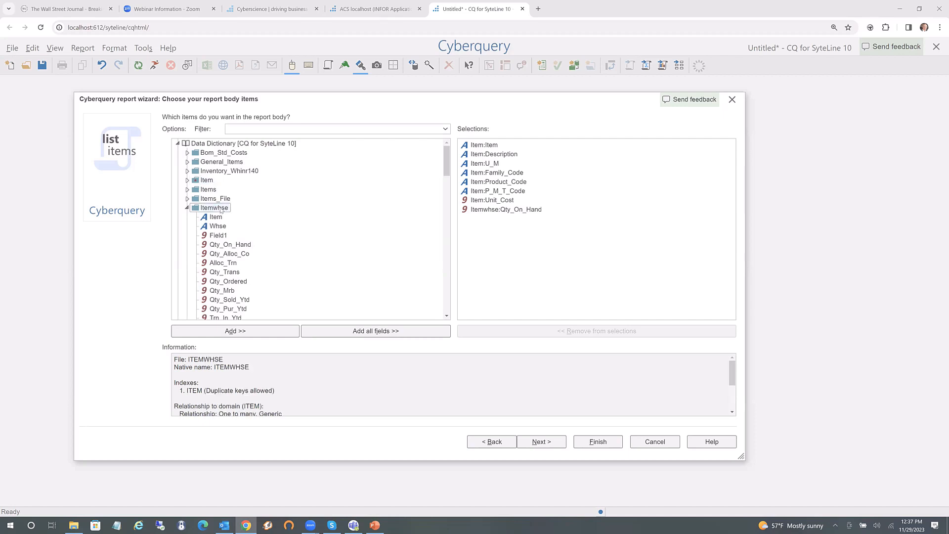
left_click_drag(221, 231, 494, 205)
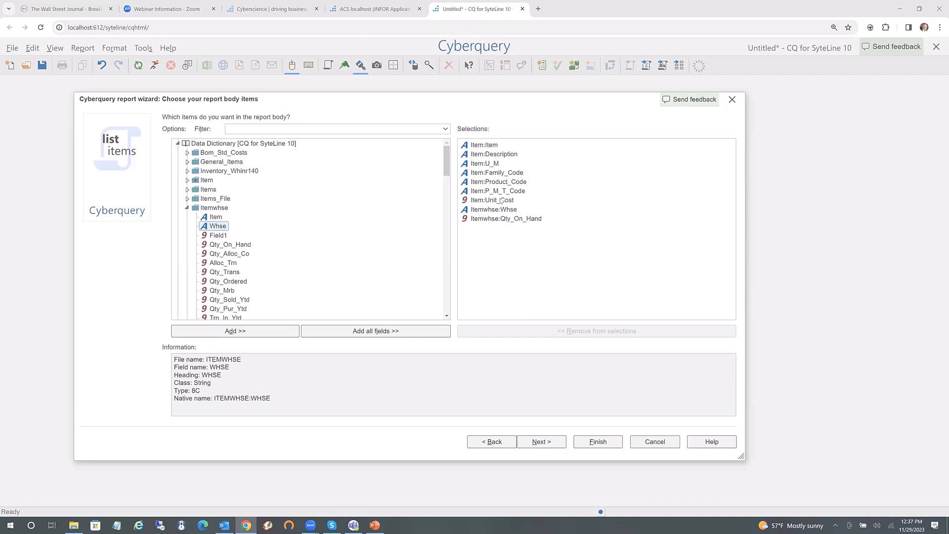
left_click(542, 443)
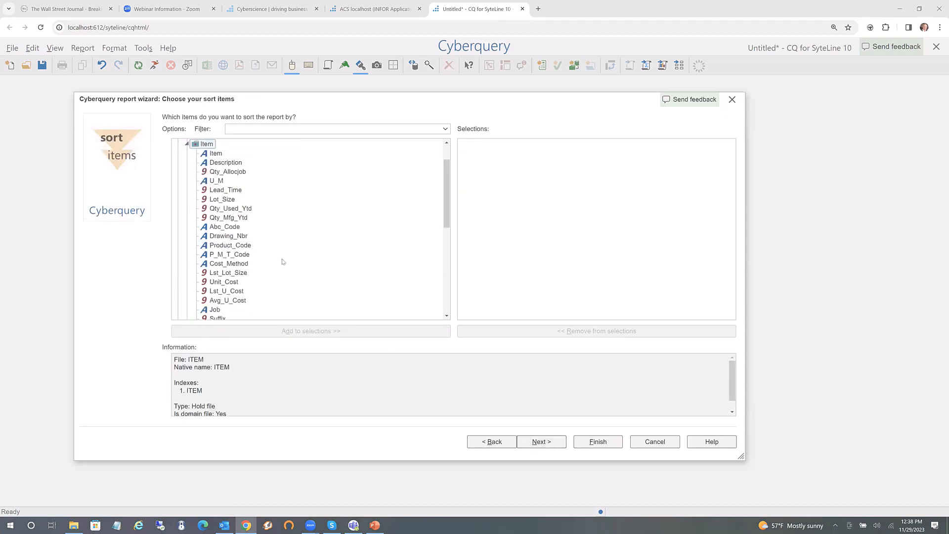
Sort the report by Item and begin a record selection condition on Item:Description
double_click(216, 154)
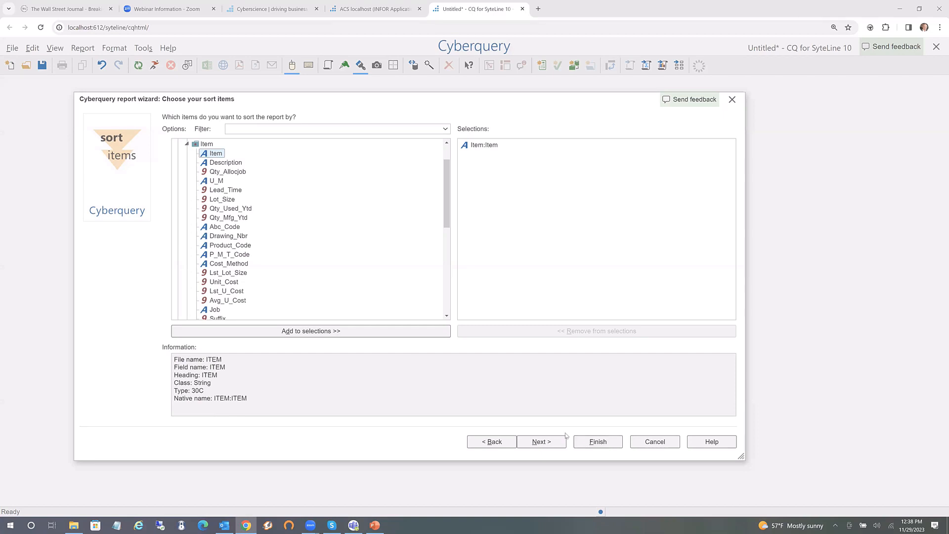
left_click(543, 443)
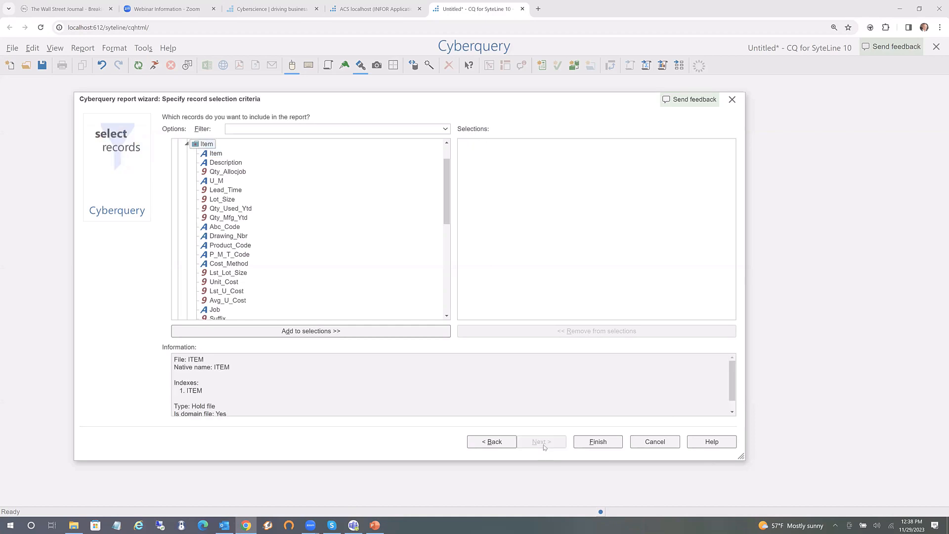
left_click(226, 164)
double_click(226, 163)
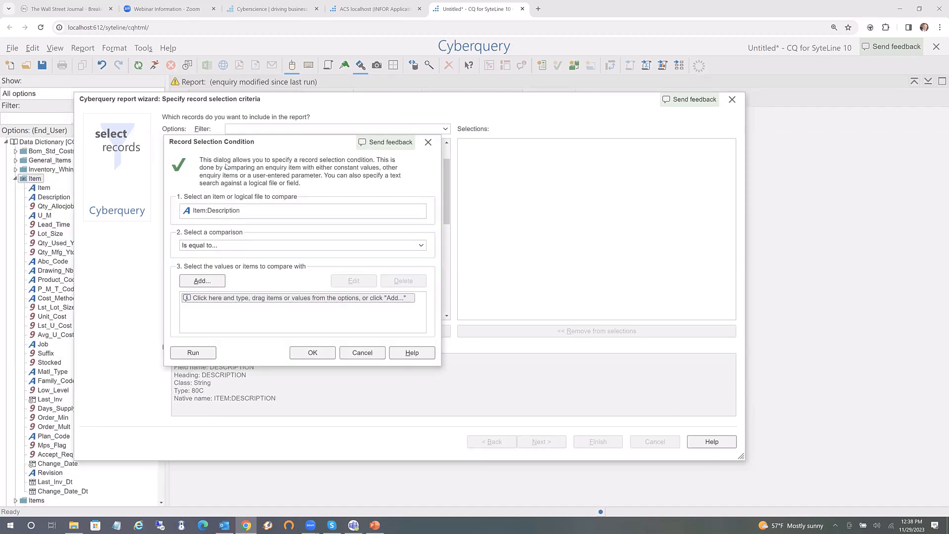
Cancel the Description condition and finish the wizard to run the item report
left_click(421, 247)
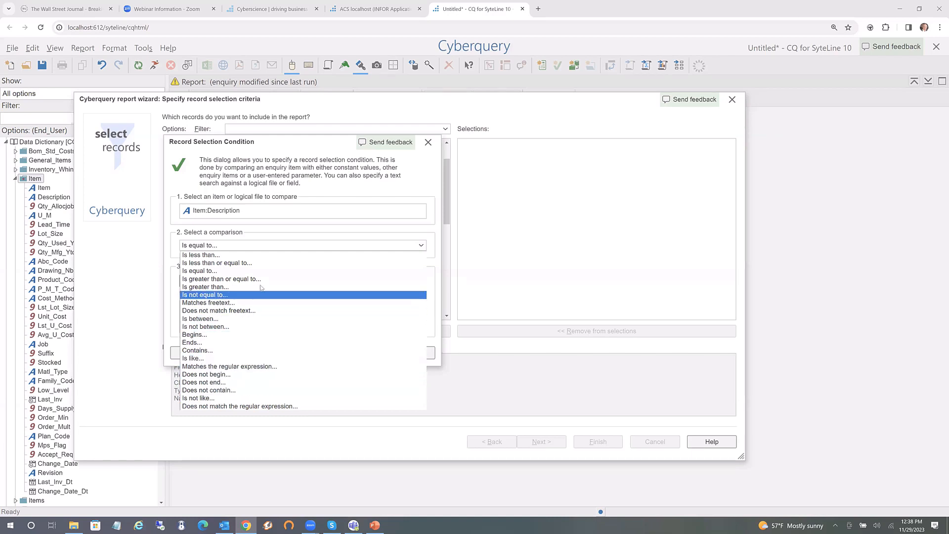
left_click(267, 245)
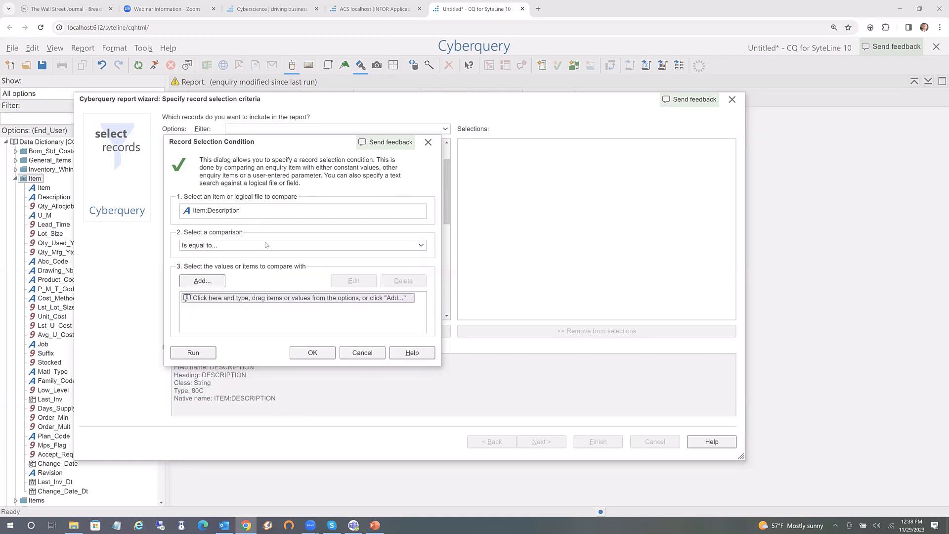
left_click(362, 352)
left_click(600, 443)
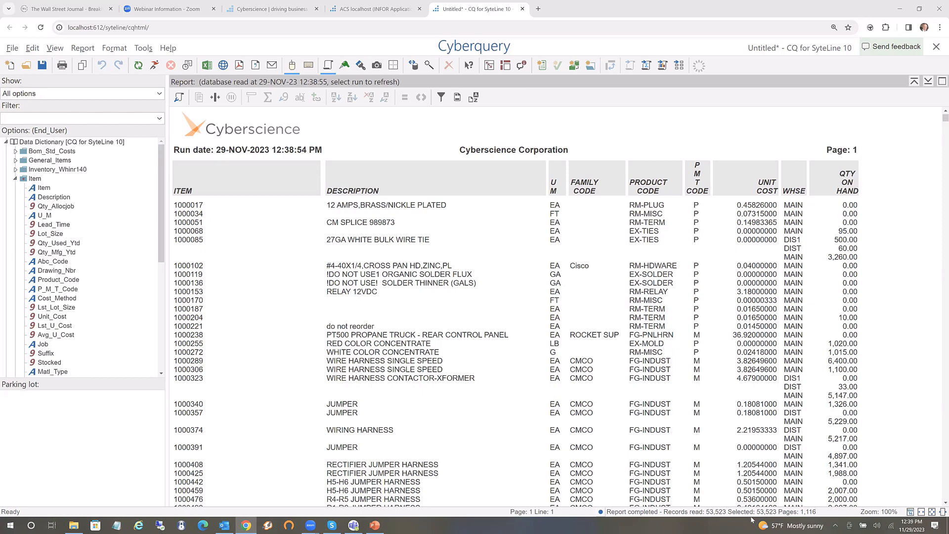
left_click(601, 512)
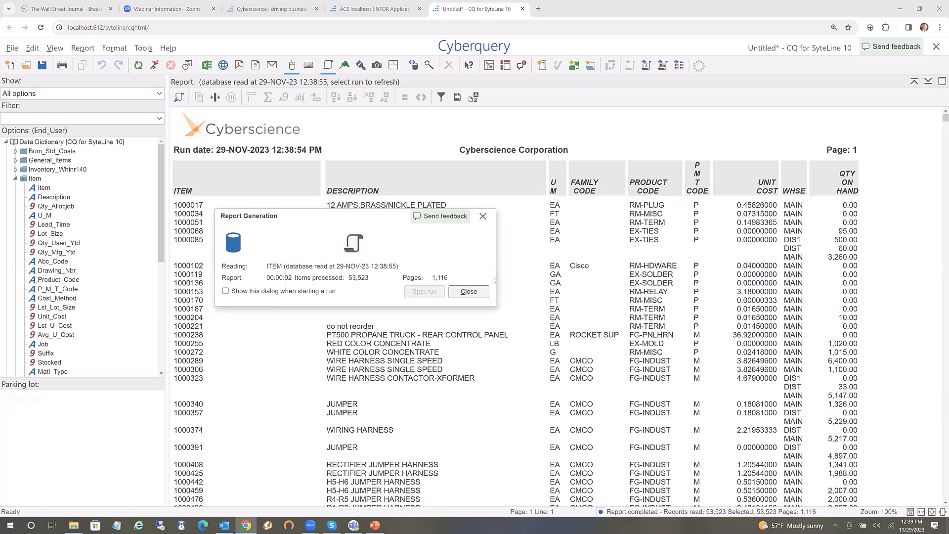
left_click(482, 218)
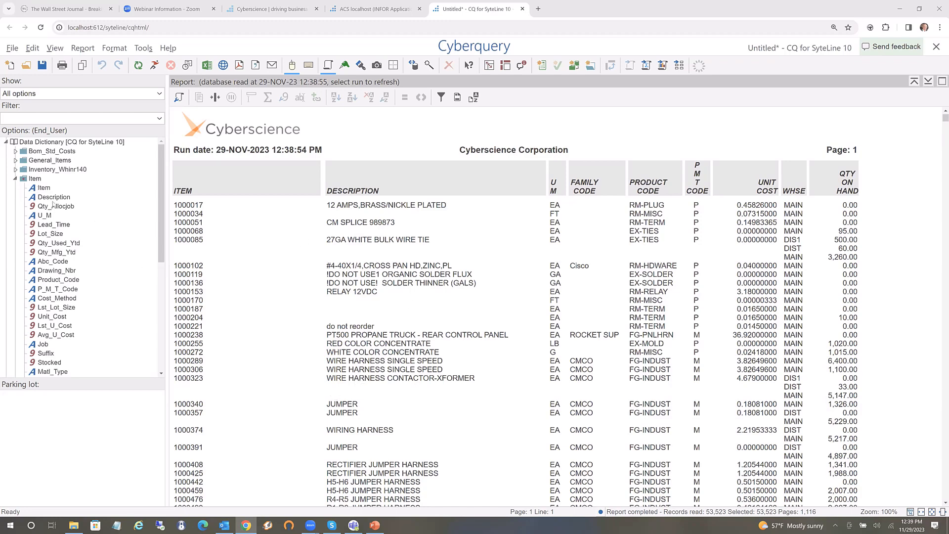
mouse_move(97, 273)
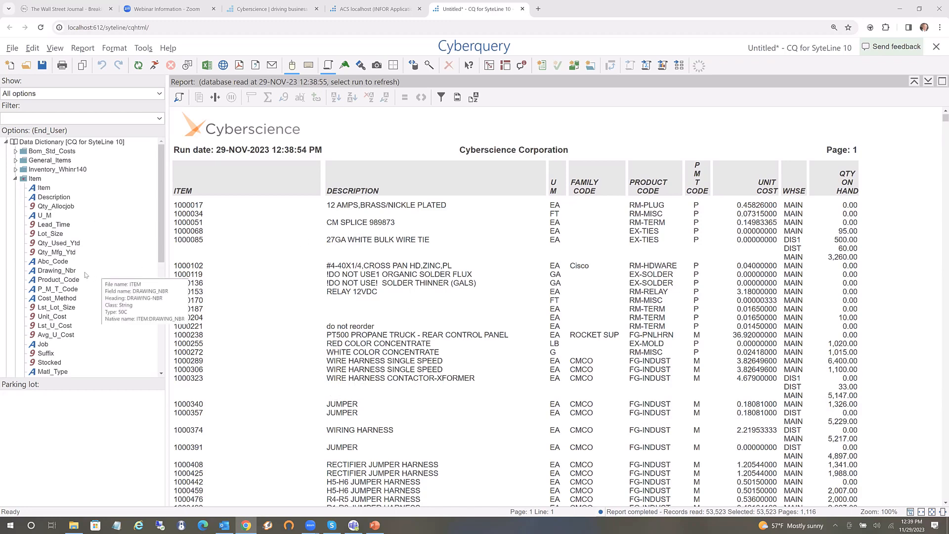
left_click(56, 273)
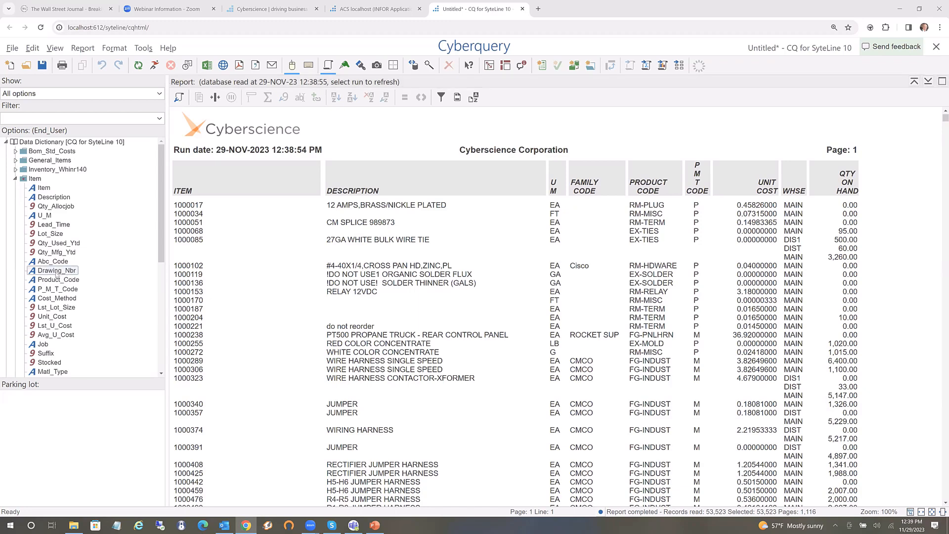
left_click_drag(57, 274, 542, 310)
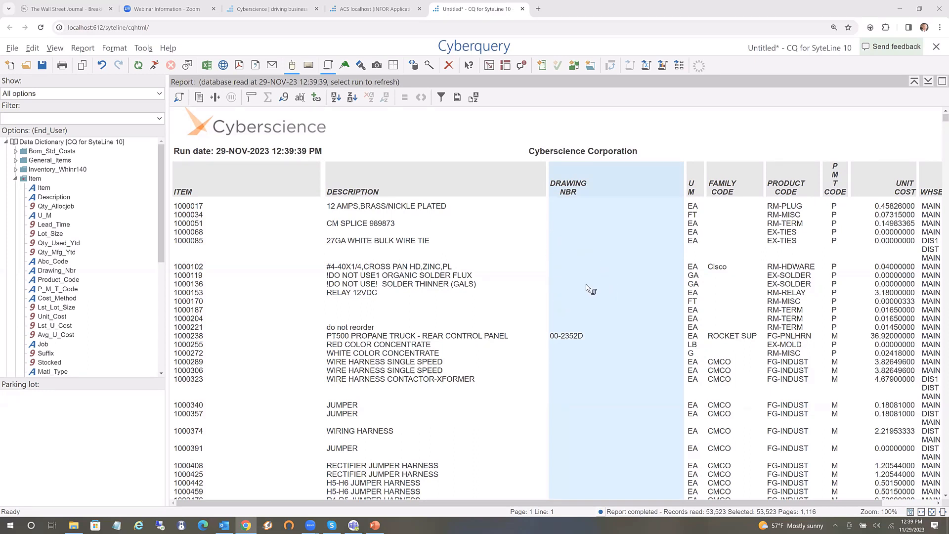
left_click(577, 242)
right_click(577, 244)
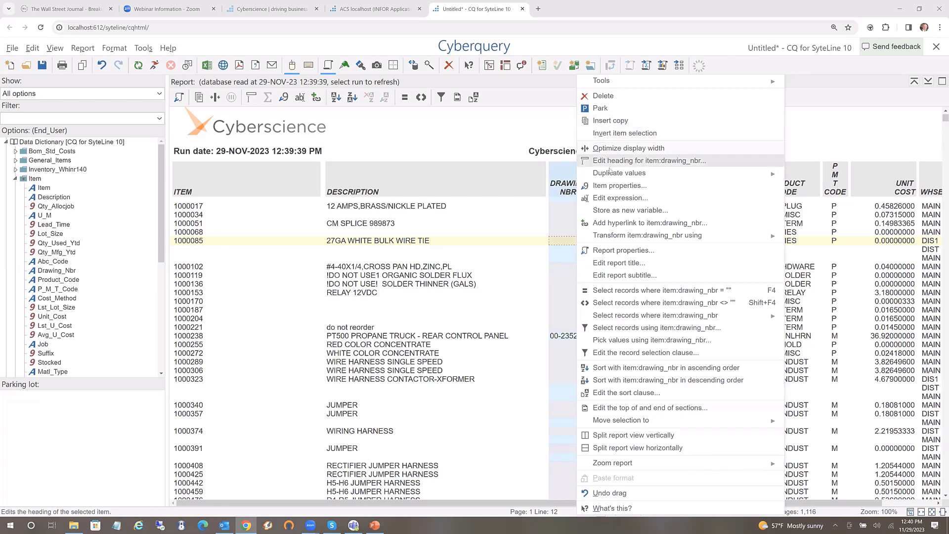
left_click(598, 98)
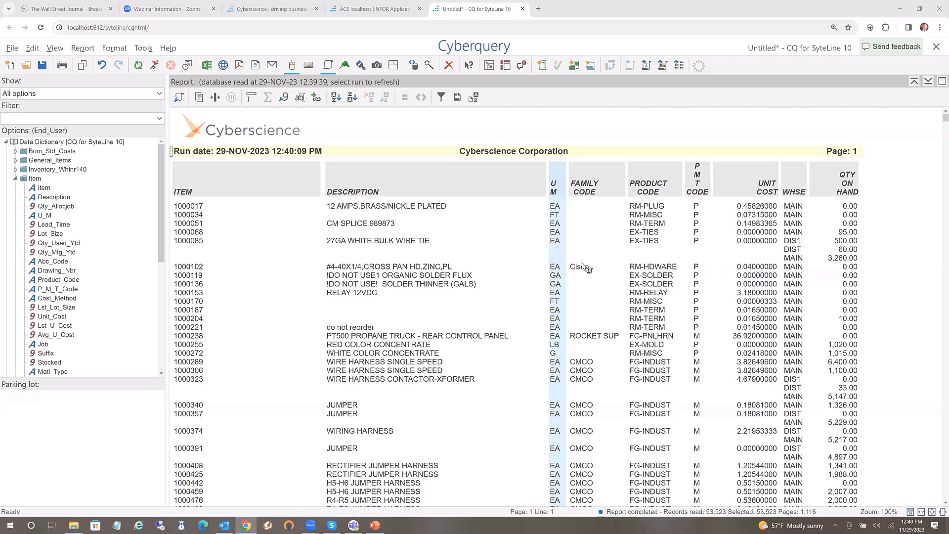
Show duplicate Family Code values, like CMCO, on every warehouse line
left_click(585, 268)
right_click(583, 267)
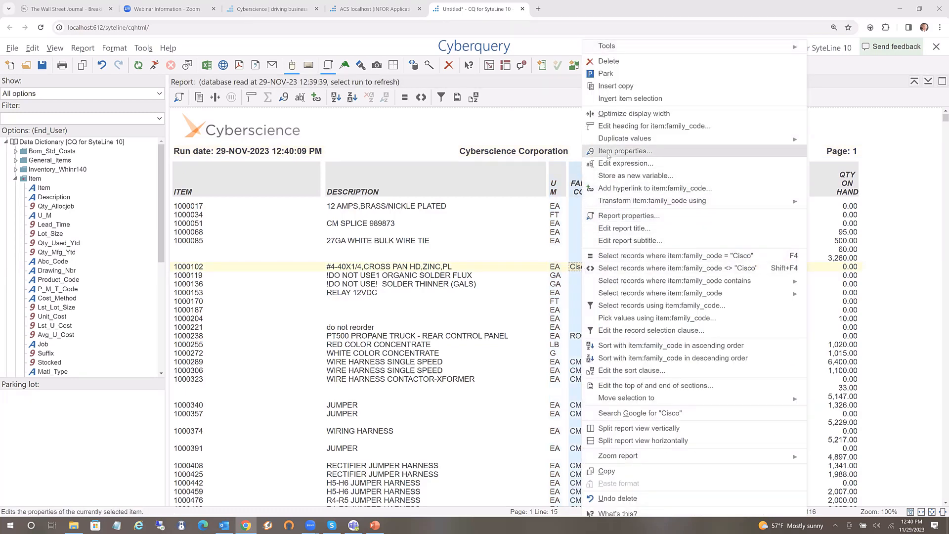
mouse_move(613, 143)
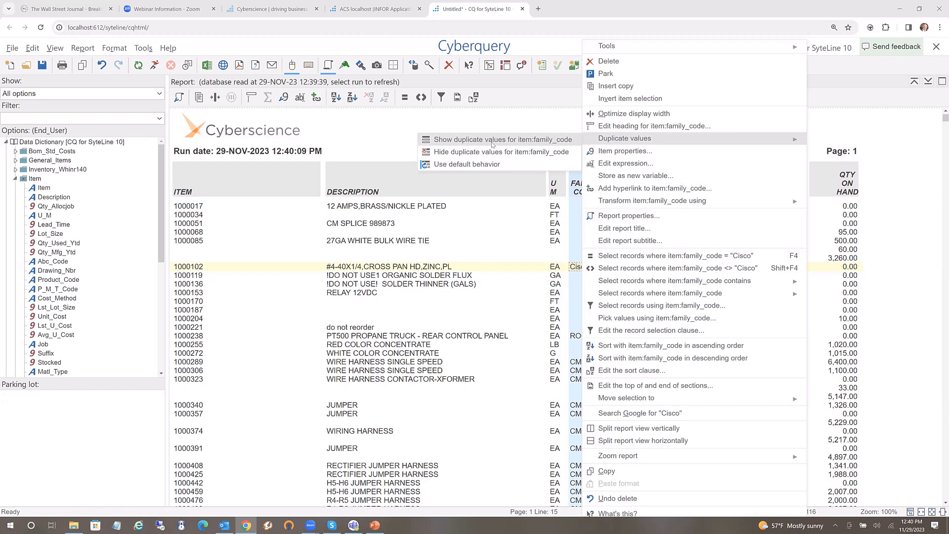
left_click(492, 143)
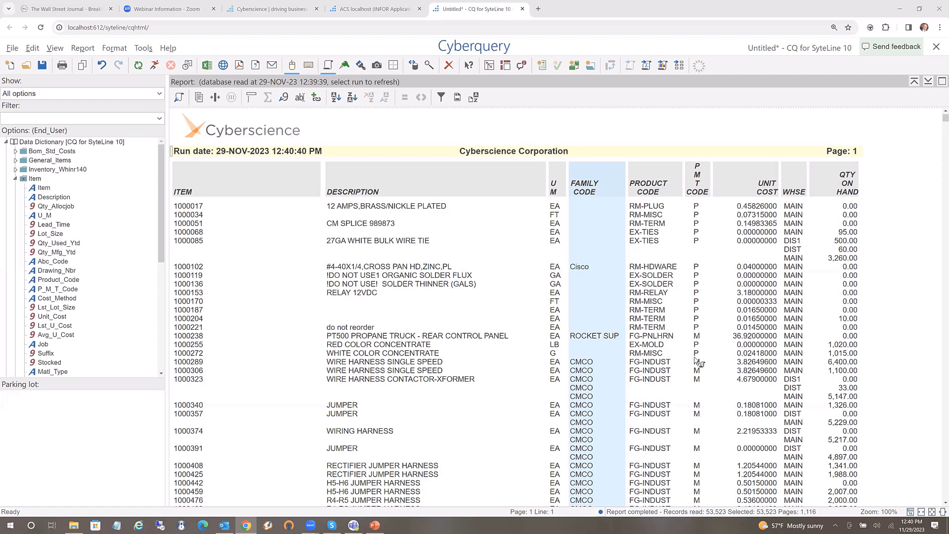
left_click(764, 233)
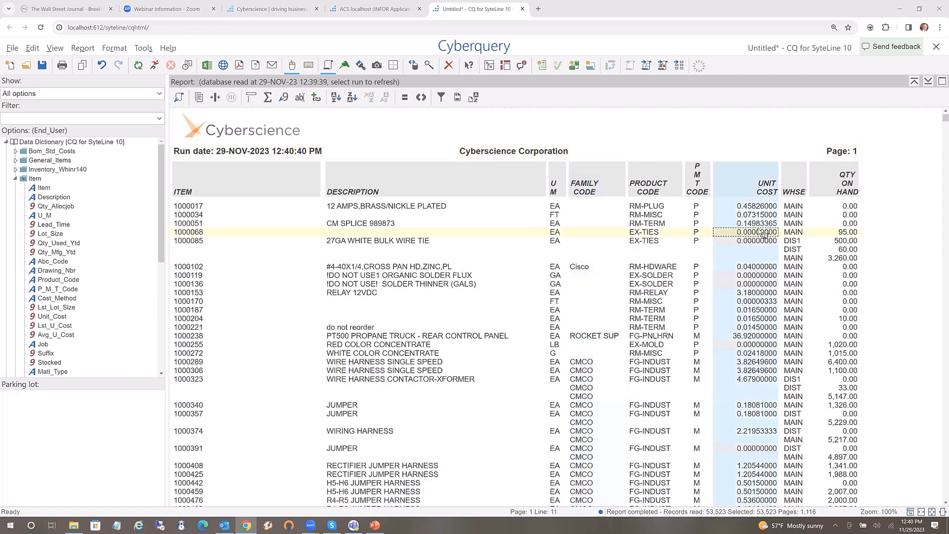
Add a calculated Unit Cost X Qty On Hand column and zoom the page out
left_click(846, 251)
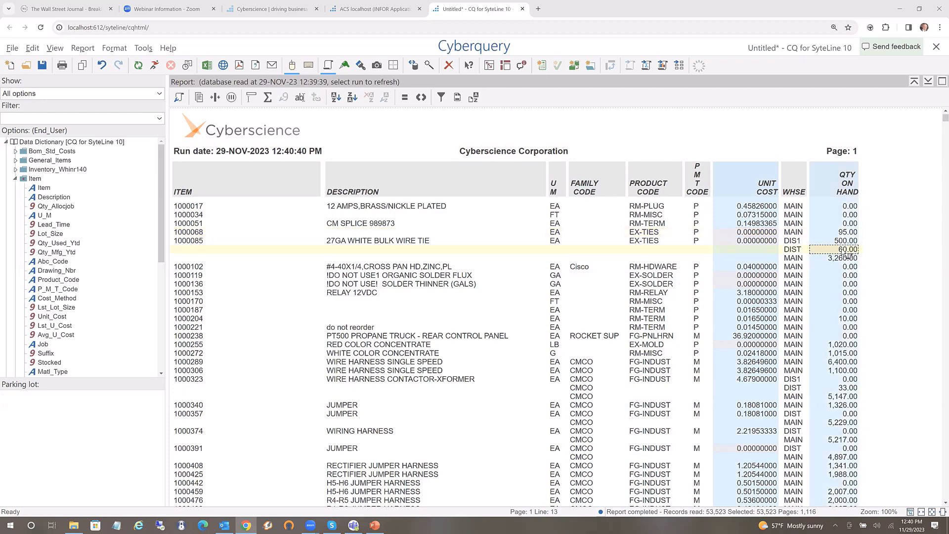
right_click(847, 254)
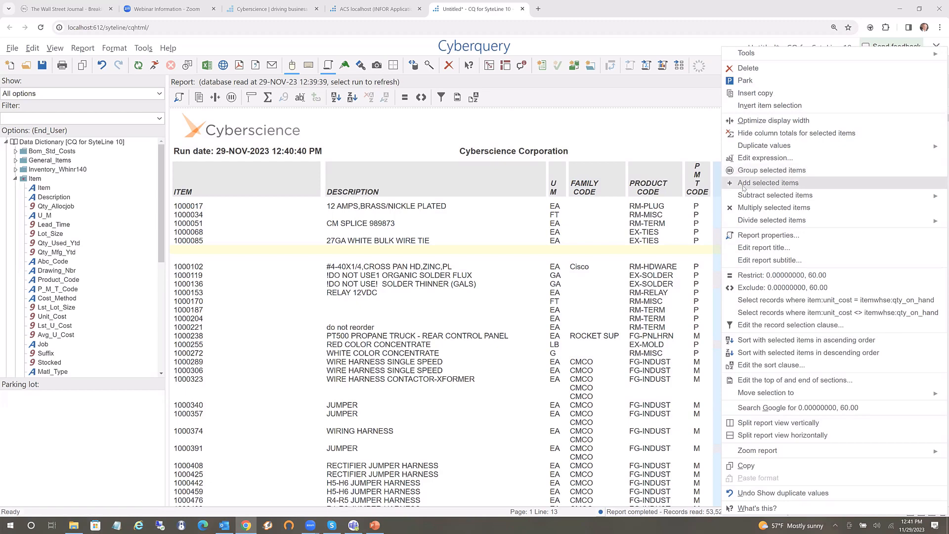
mouse_move(742, 197)
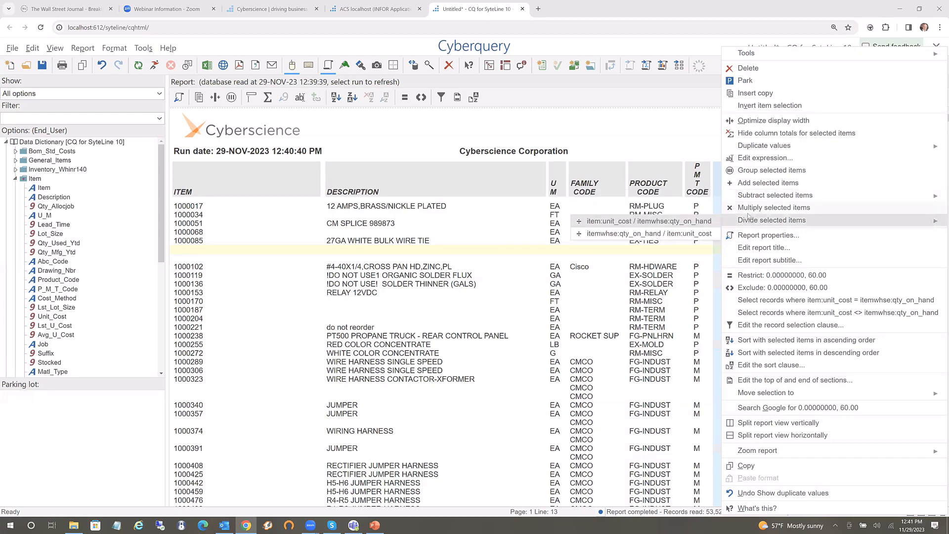
left_click(748, 212)
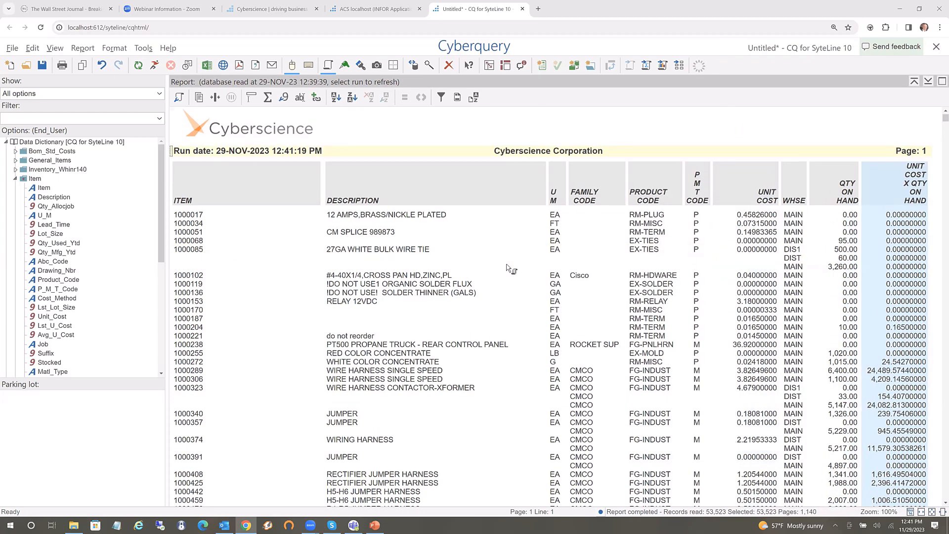
key("ctrl+minus")
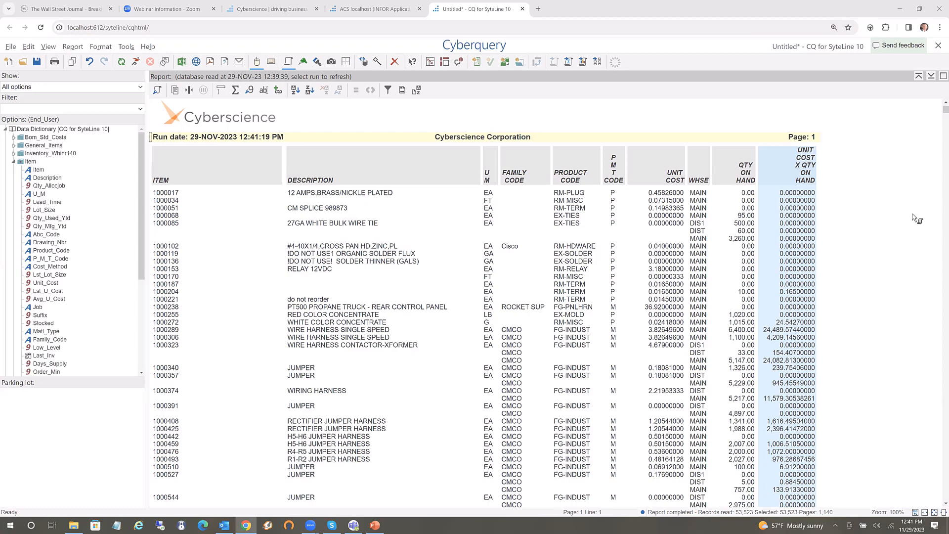
Retitle the calculated column heading to 'EXTENDED COST' in upper case
double_click(806, 174)
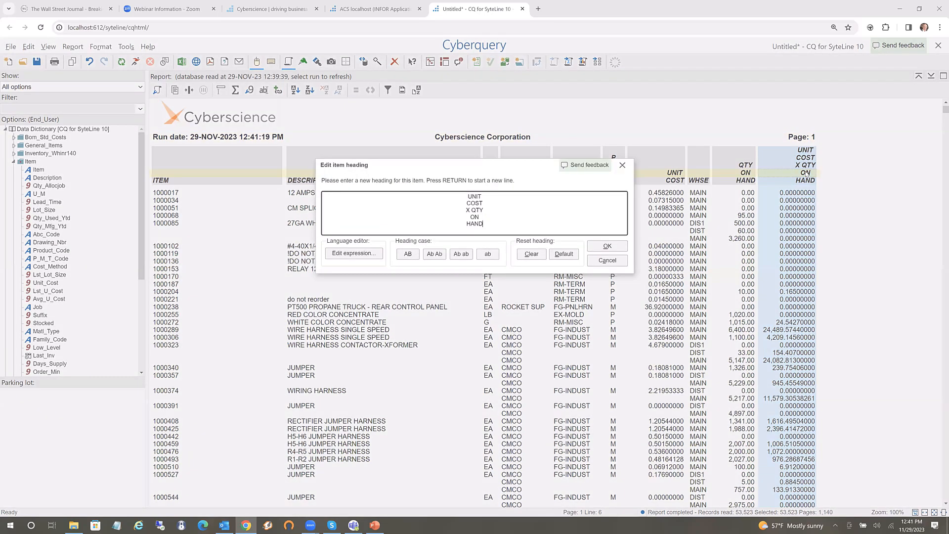
key("ctrl+a")
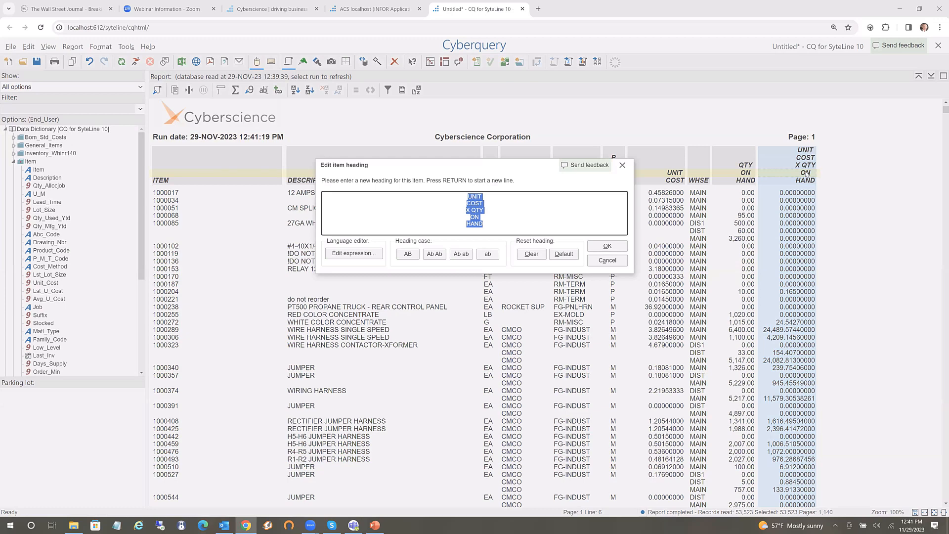
type("Exten")
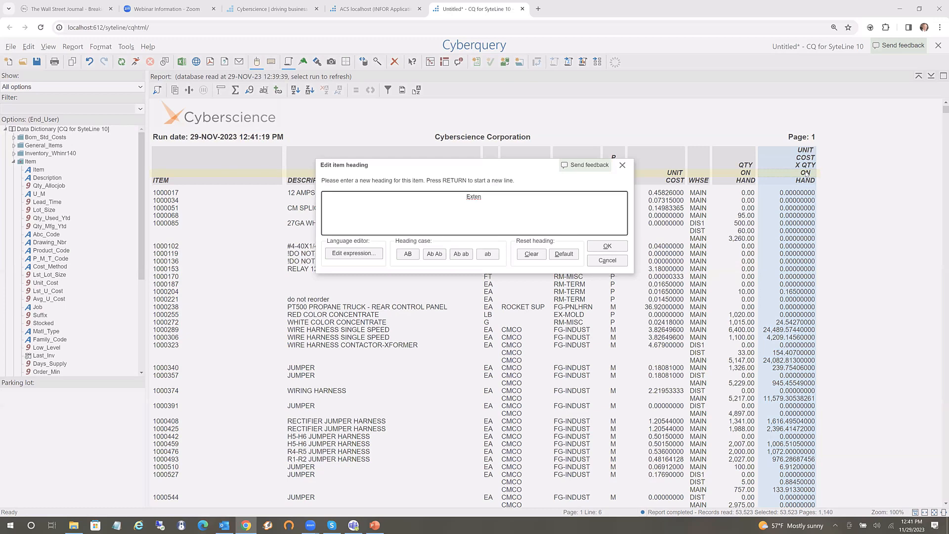
type("ded Cost")
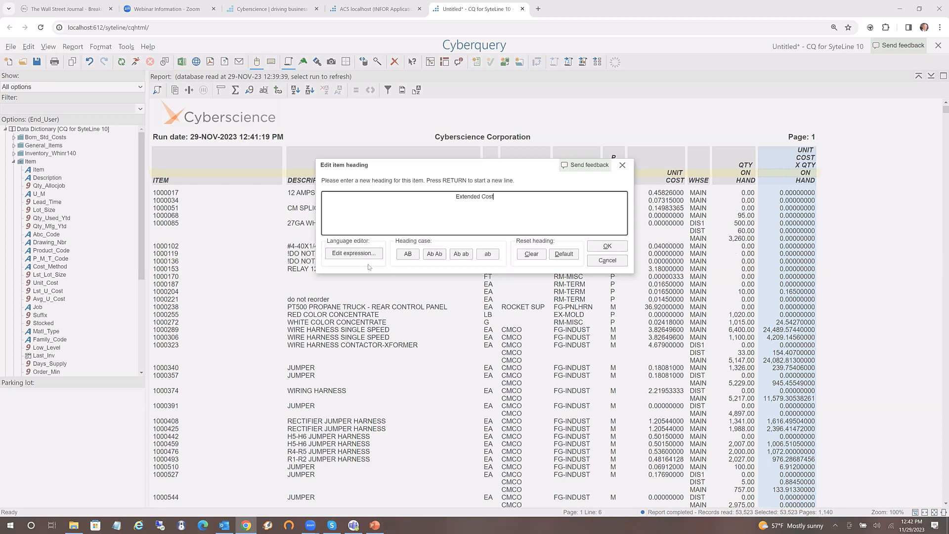
left_click(410, 253)
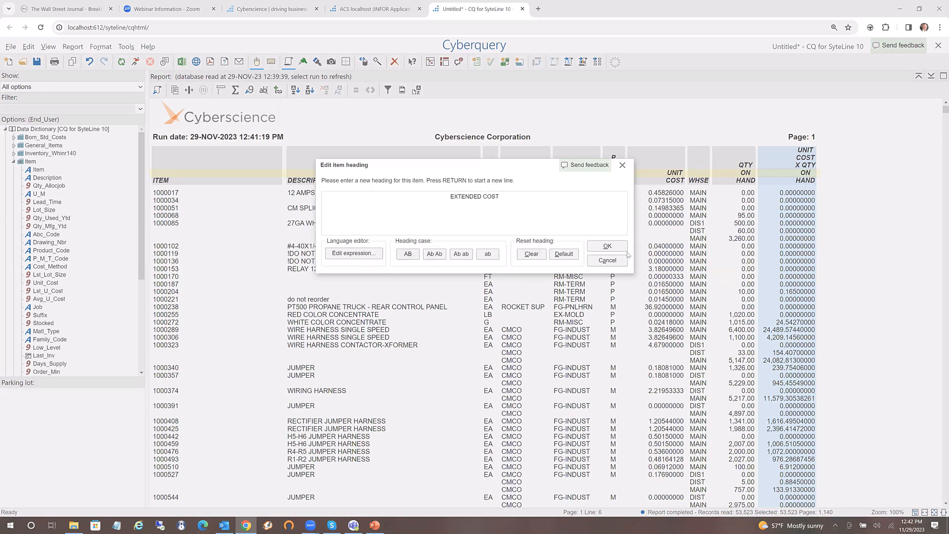
left_click(606, 247)
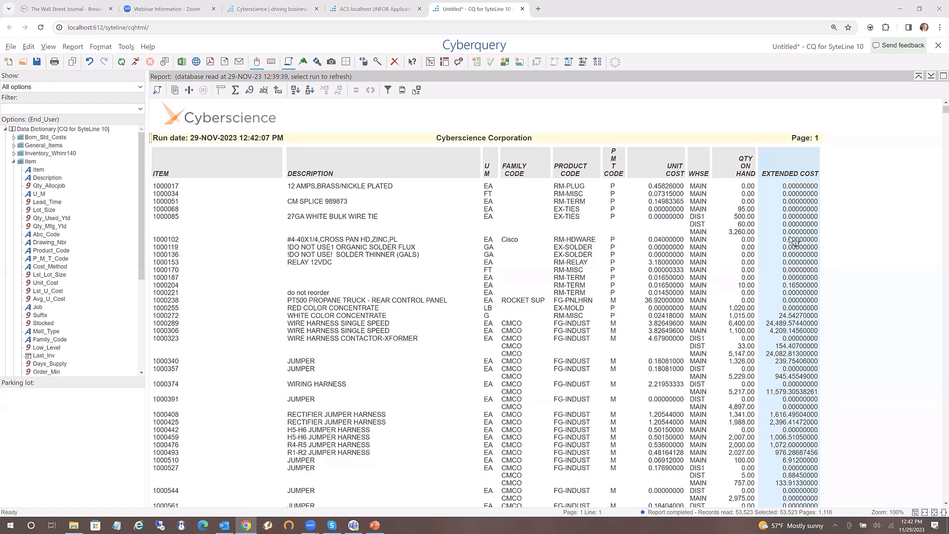
Format the EXTENDED COST column with 2 fixed decimal places
right_click(790, 241)
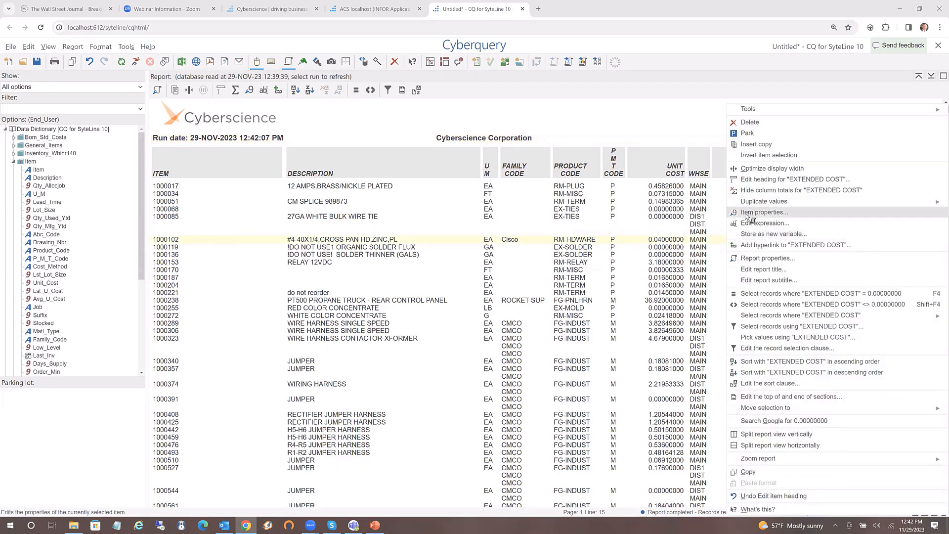
left_click(746, 214)
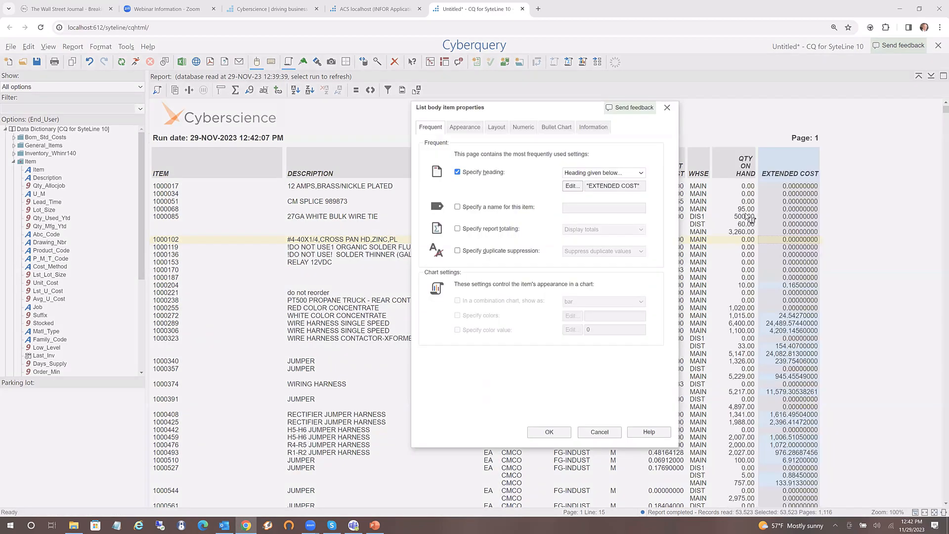
left_click(523, 130)
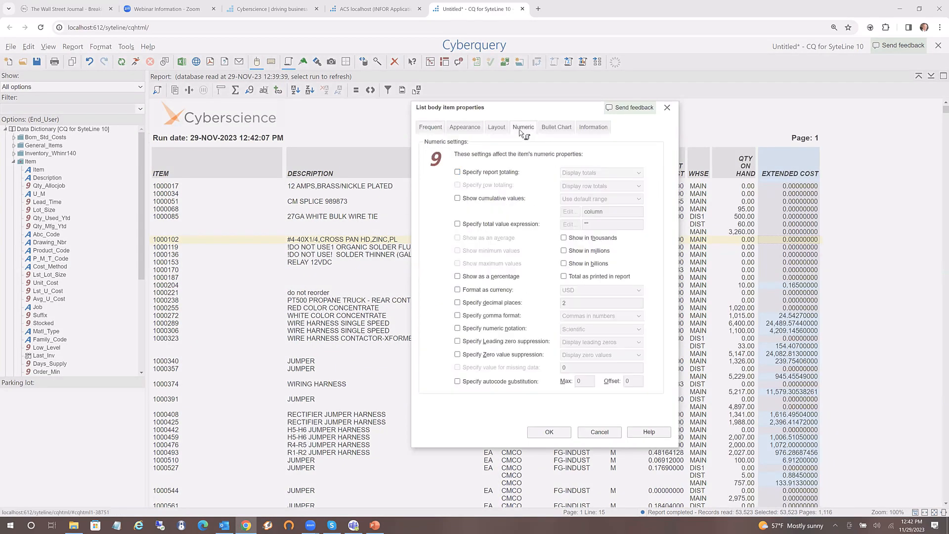
left_click(460, 303)
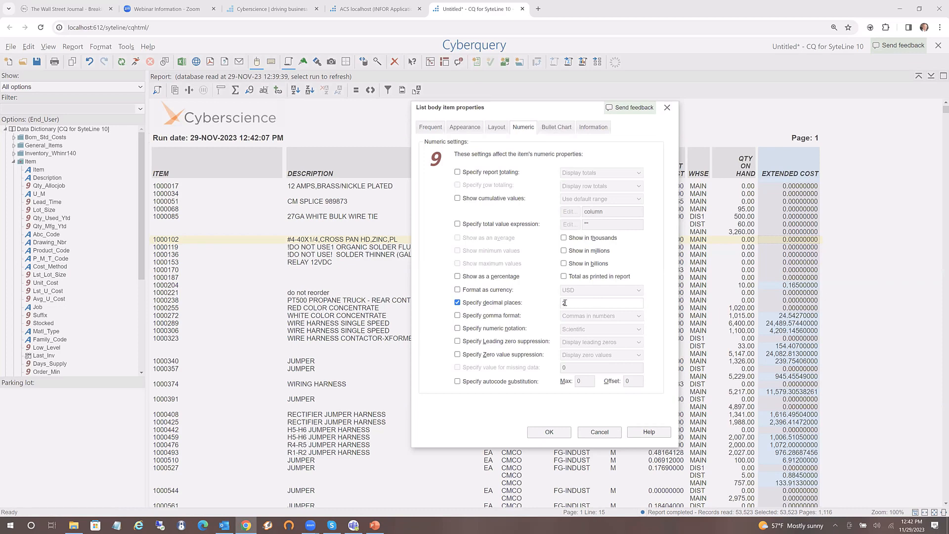
left_click(549, 432)
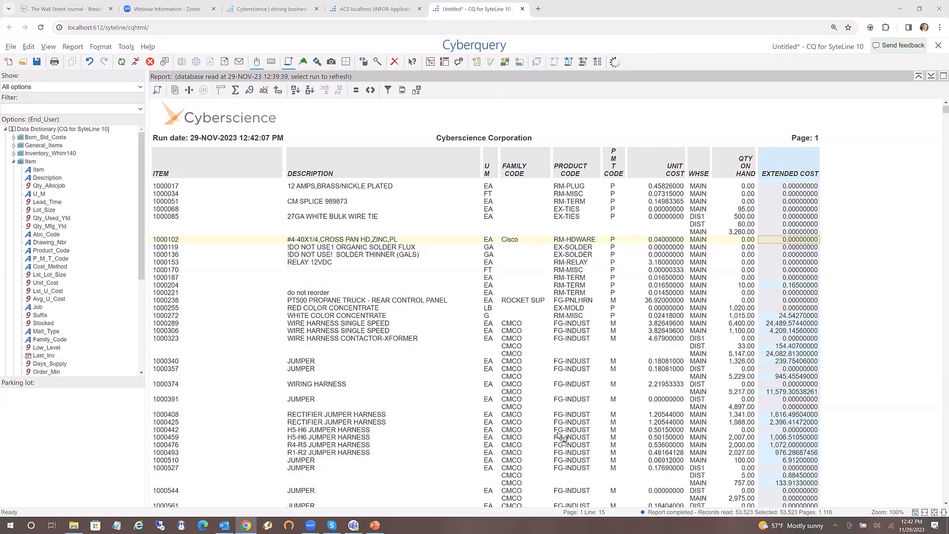
Sort the report by EXTENDED COST in descending order, led by item 1001462
right_click(788, 249)
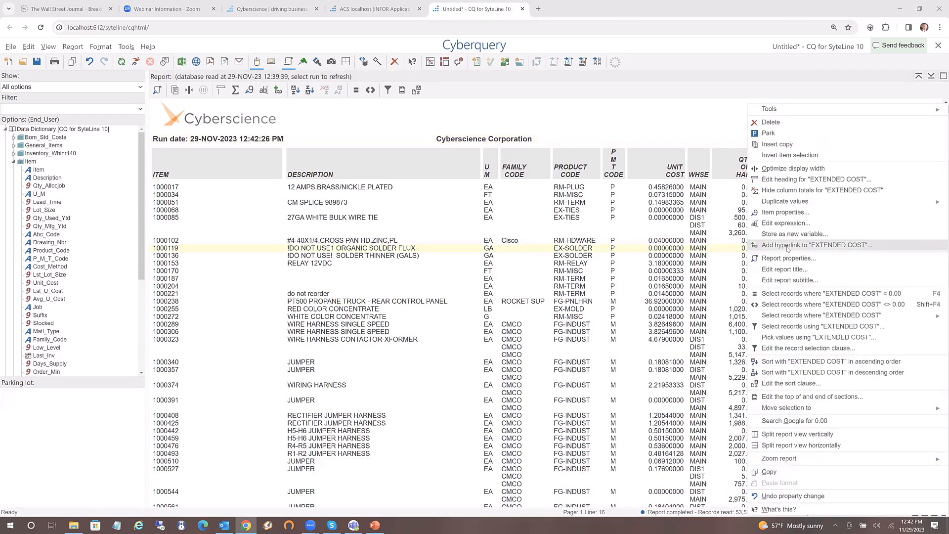
left_click(779, 374)
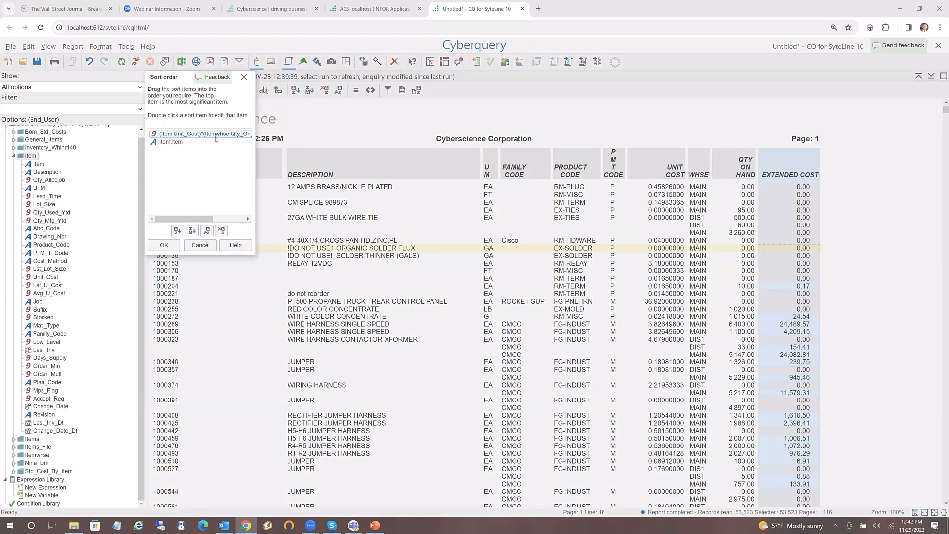
left_click(164, 246)
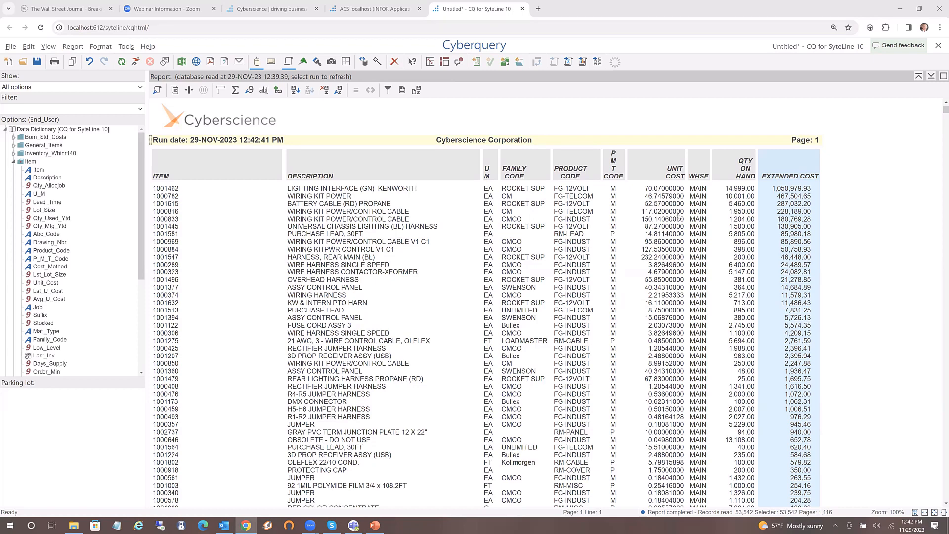
left_click(614, 191)
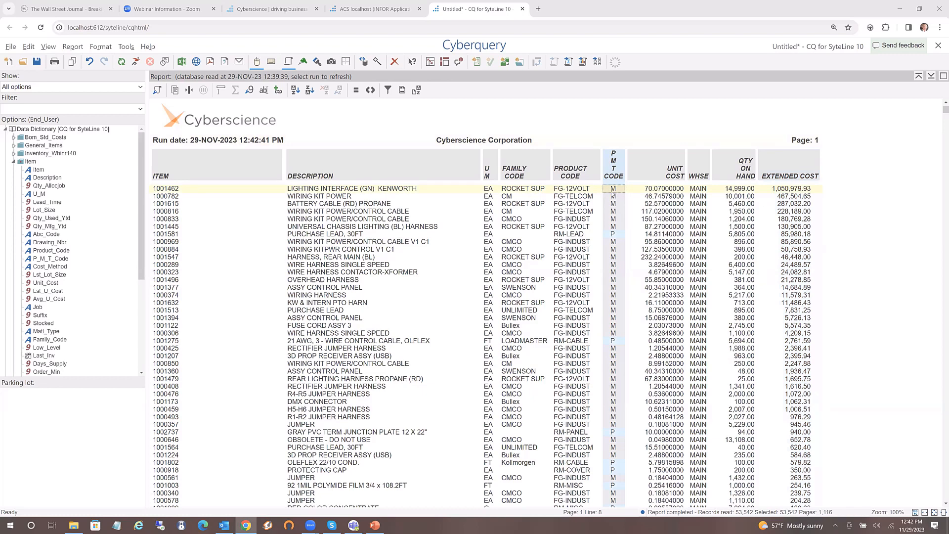
right_click(613, 192)
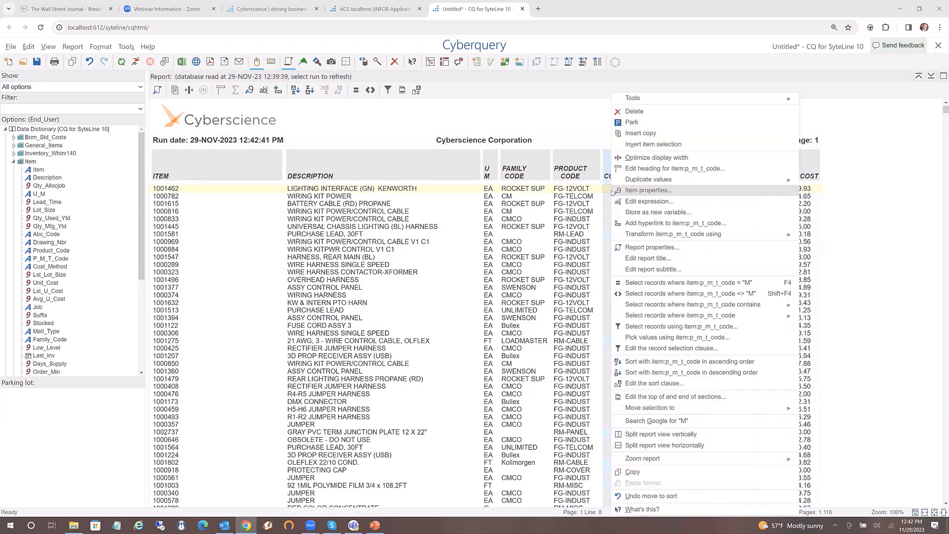
Keep only records with P_M_T_Code M and re-run the report with F6
left_click(642, 283)
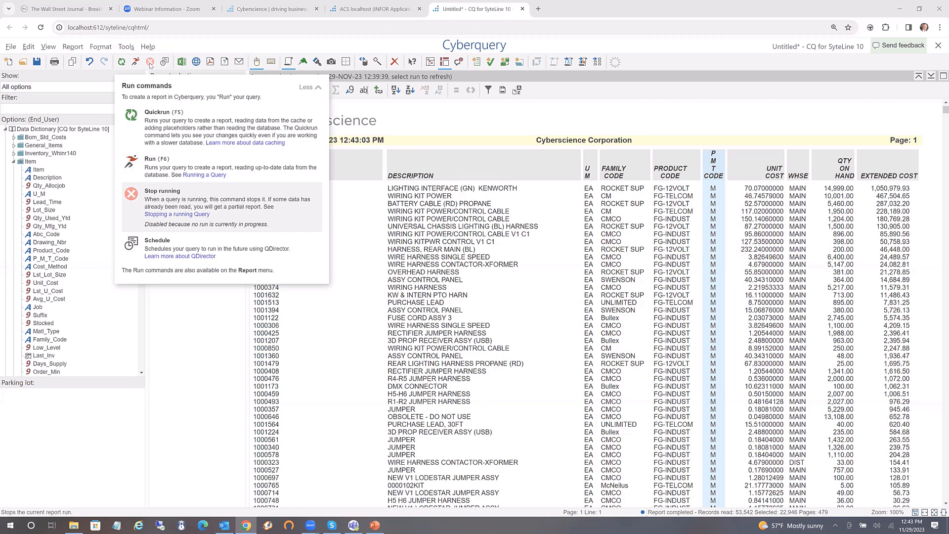
key("F6")
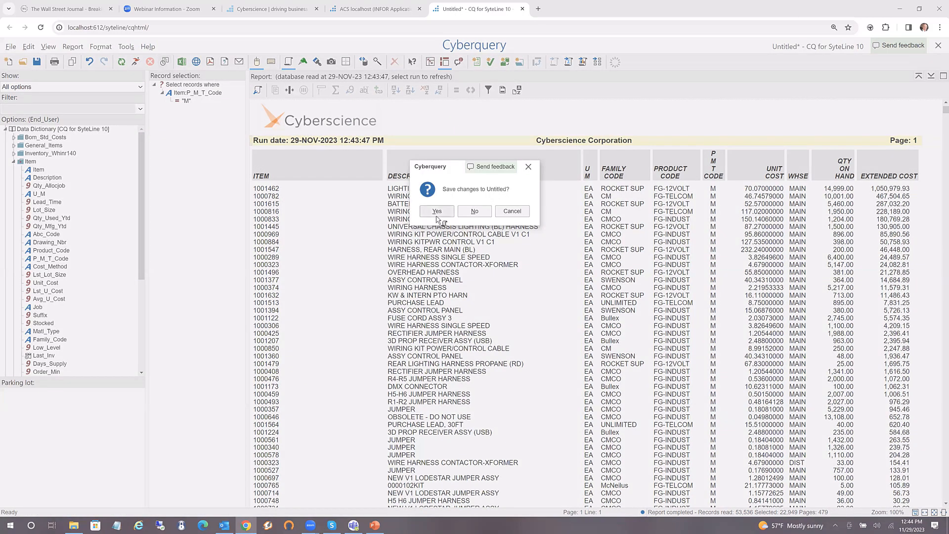
Save the enquiry as sun_11_2023 before scheduling it
left_click(438, 213)
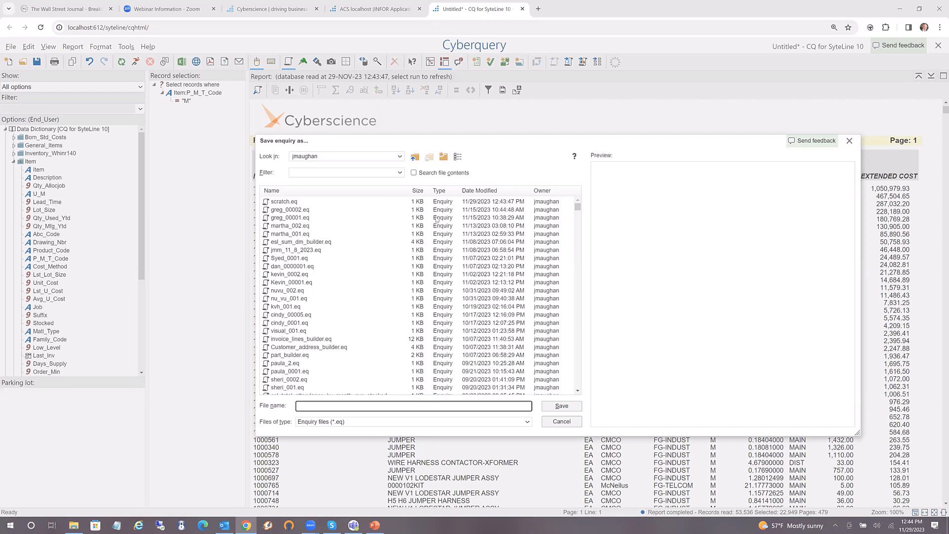
type("sun_11_2023")
key("Return")
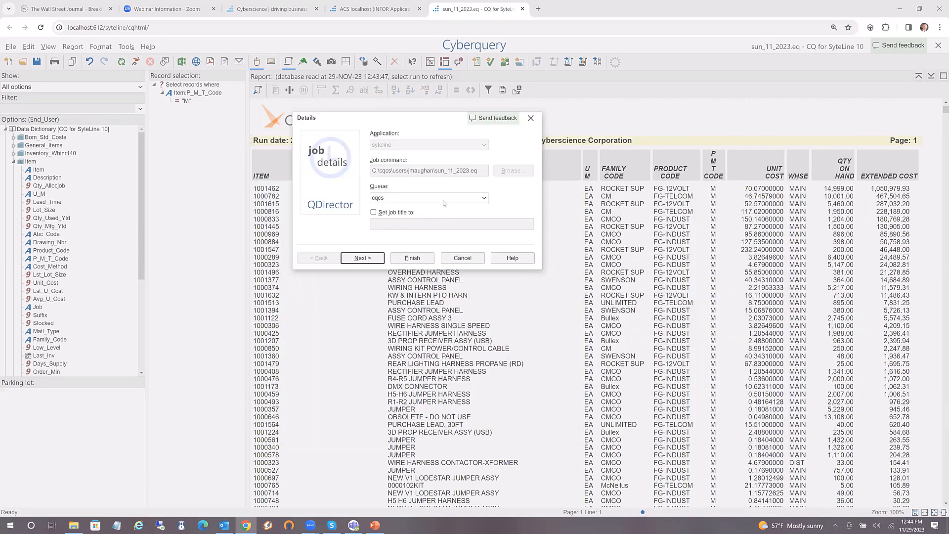
Keep the job on queue cqcs and give it the title SUN
left_click(484, 198)
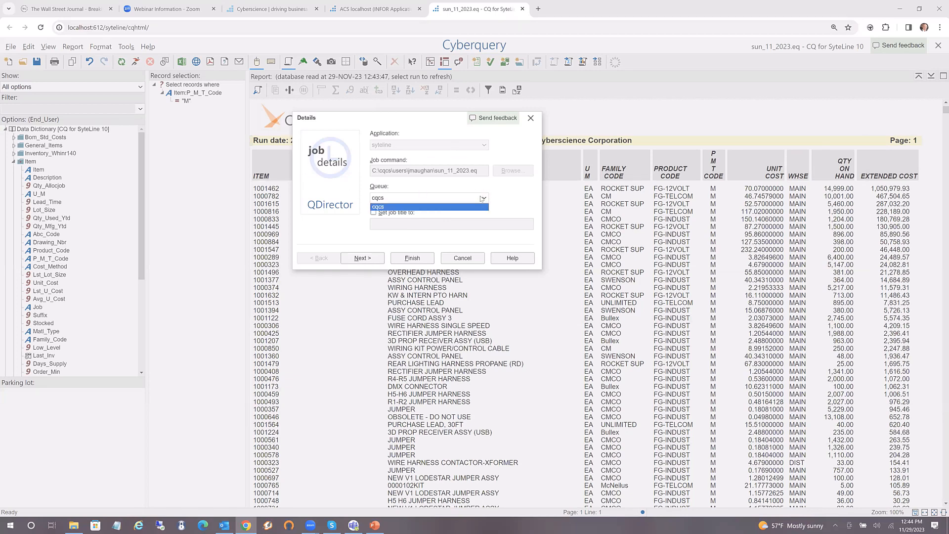
left_click(388, 208)
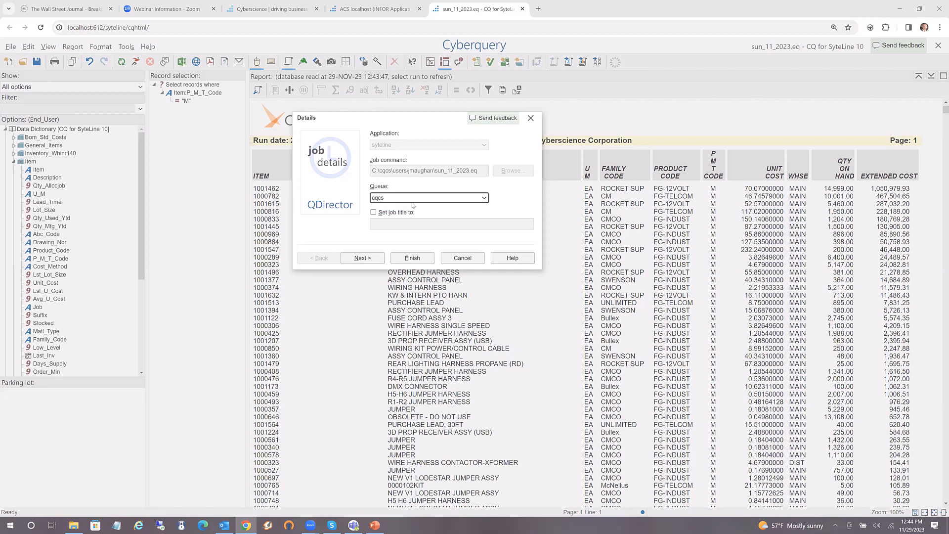
left_click(373, 212)
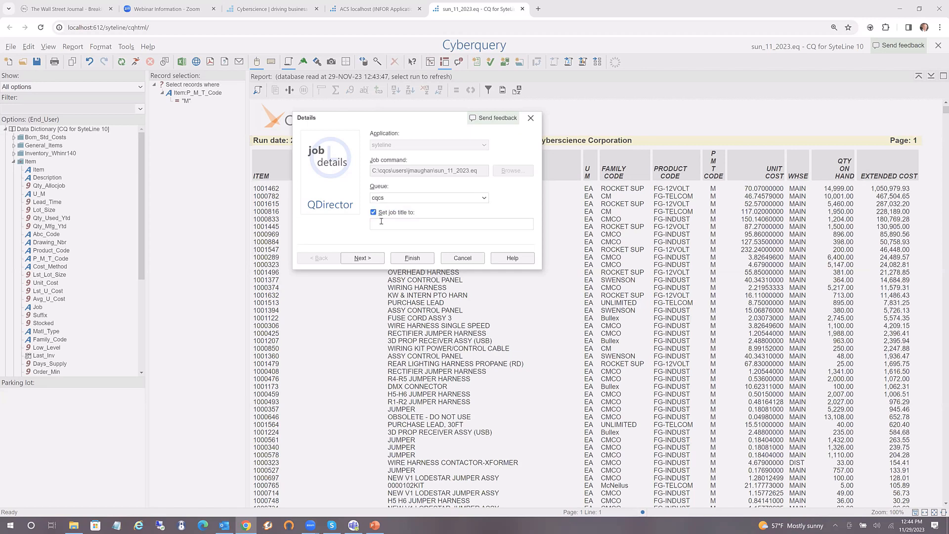
left_click(381, 221)
type("SUN")
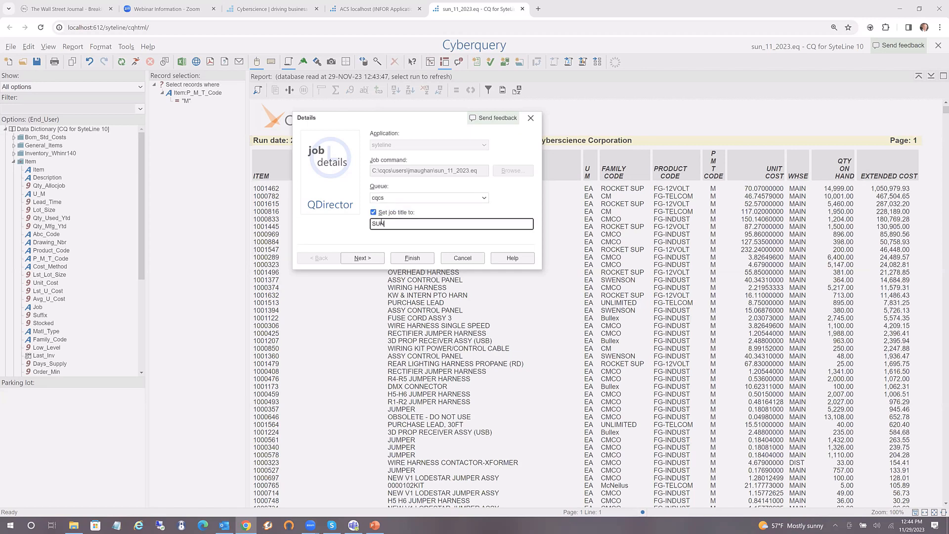
left_click(360, 260)
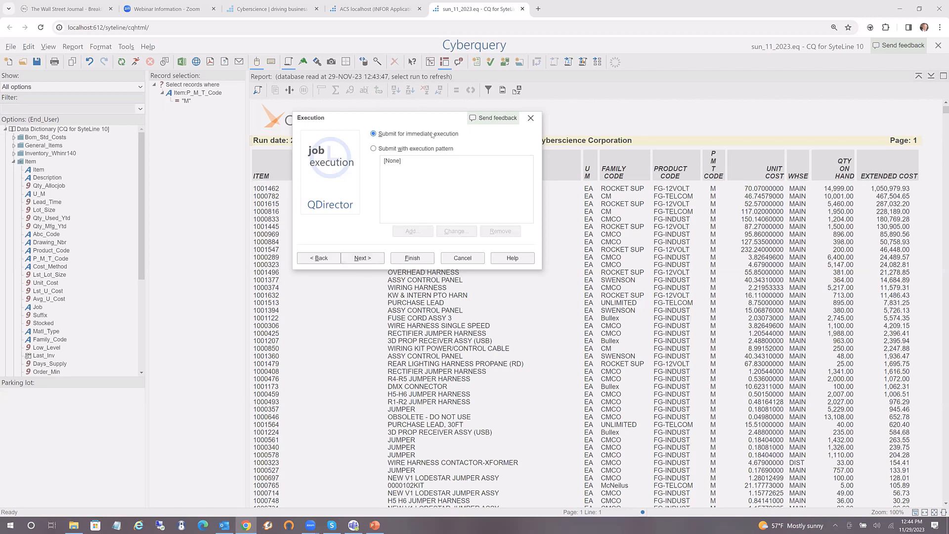
Schedule the job to start 11/30/2023 at 4:44:41 with an execution pattern
left_click(375, 148)
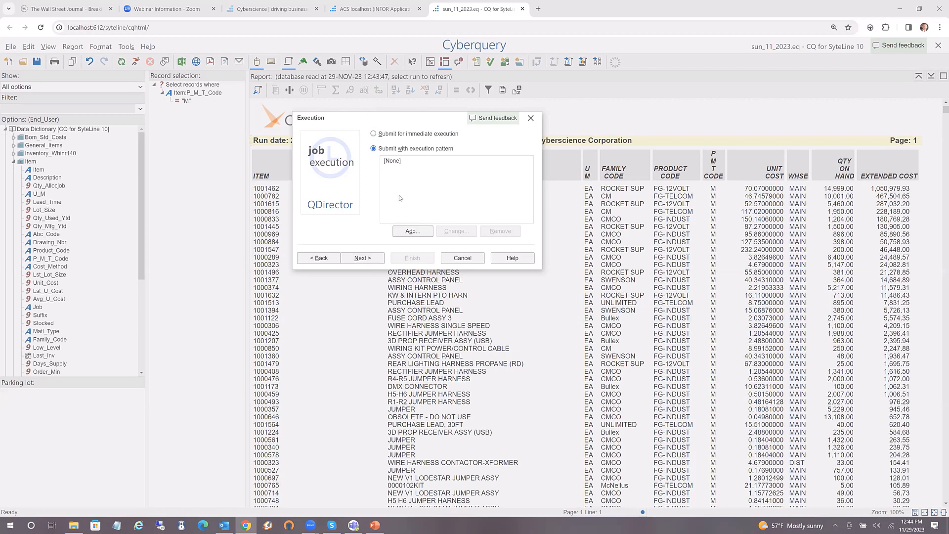
left_click(411, 232)
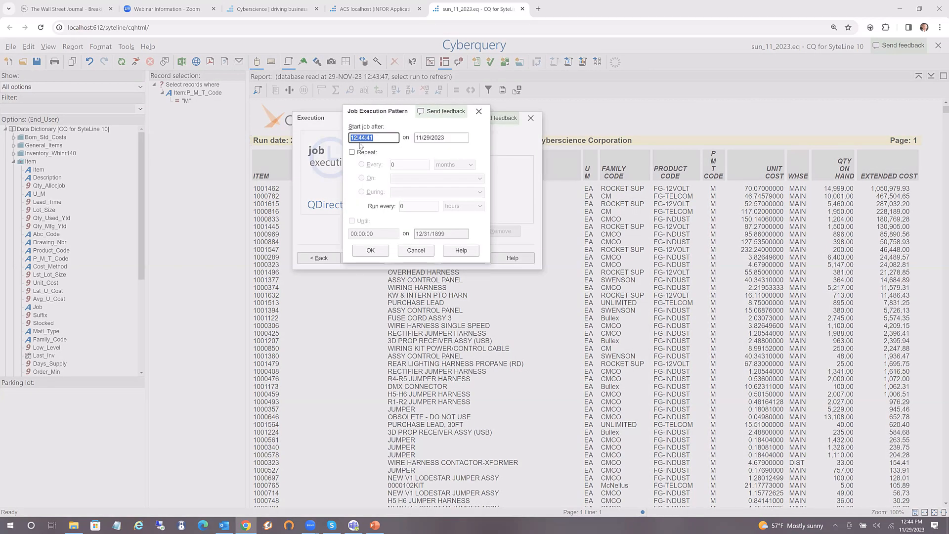
type("4")
left_click(447, 138)
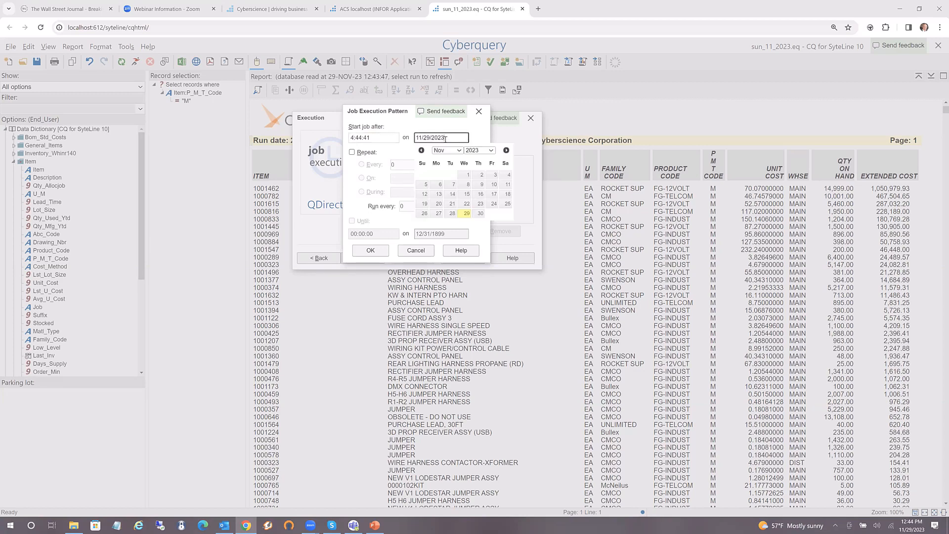
left_click(480, 213)
Make the job repeat every 2 weekdays and confirm the execution pattern
left_click(352, 152)
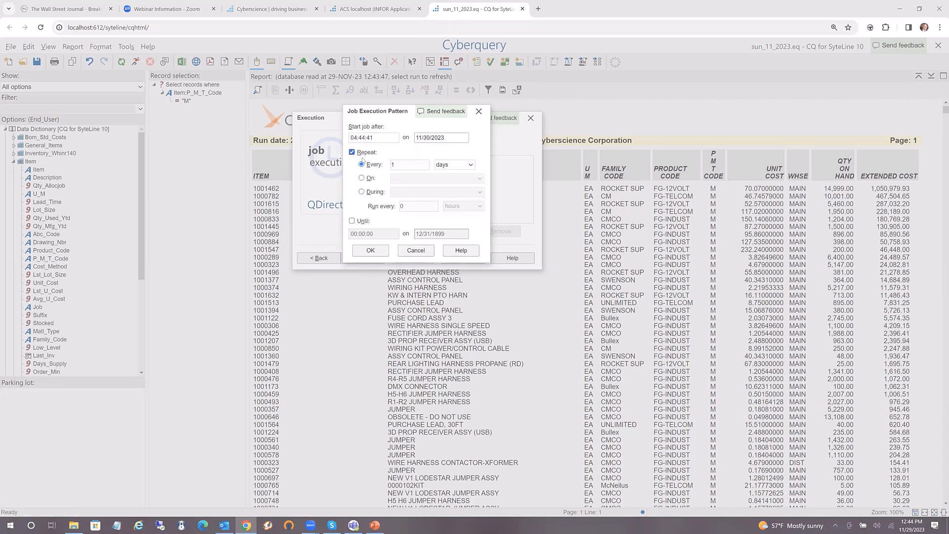
left_click(426, 165)
left_click(451, 165)
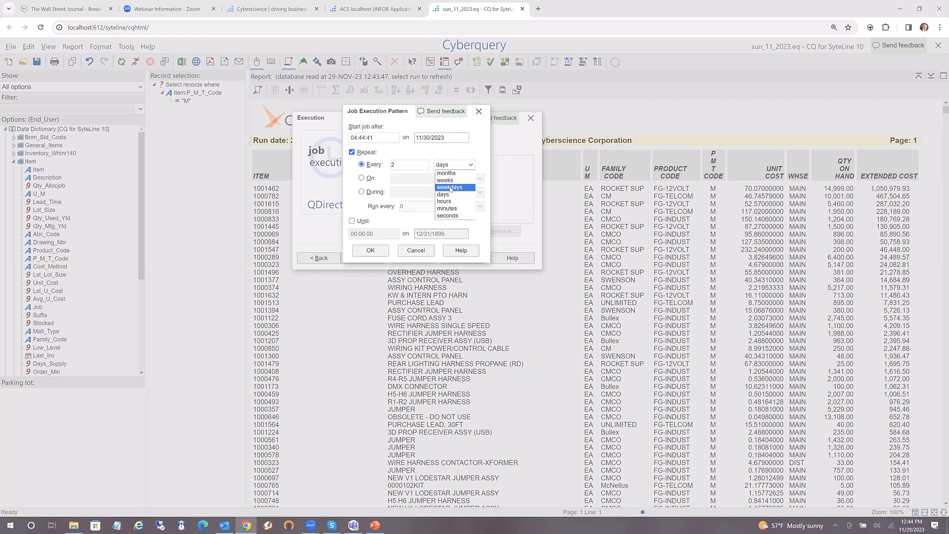
left_click(451, 187)
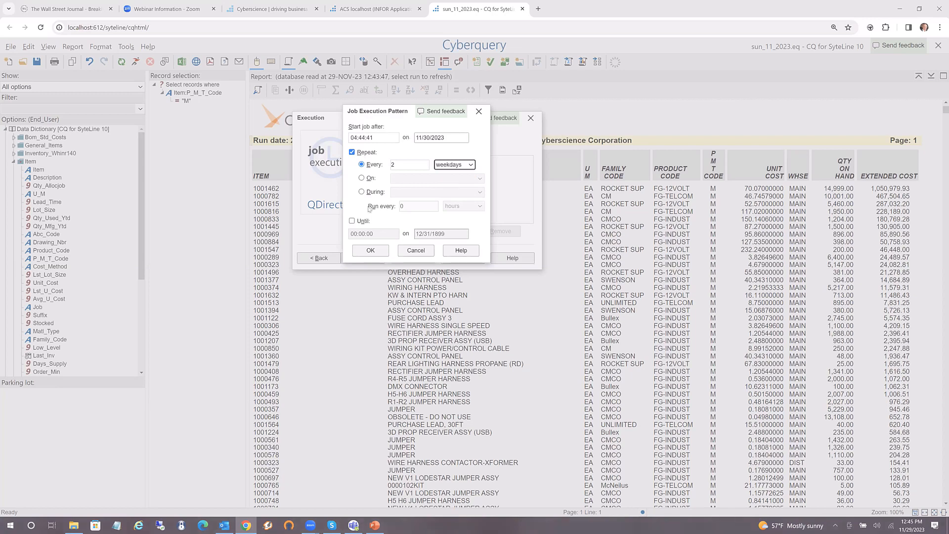
left_click(362, 193)
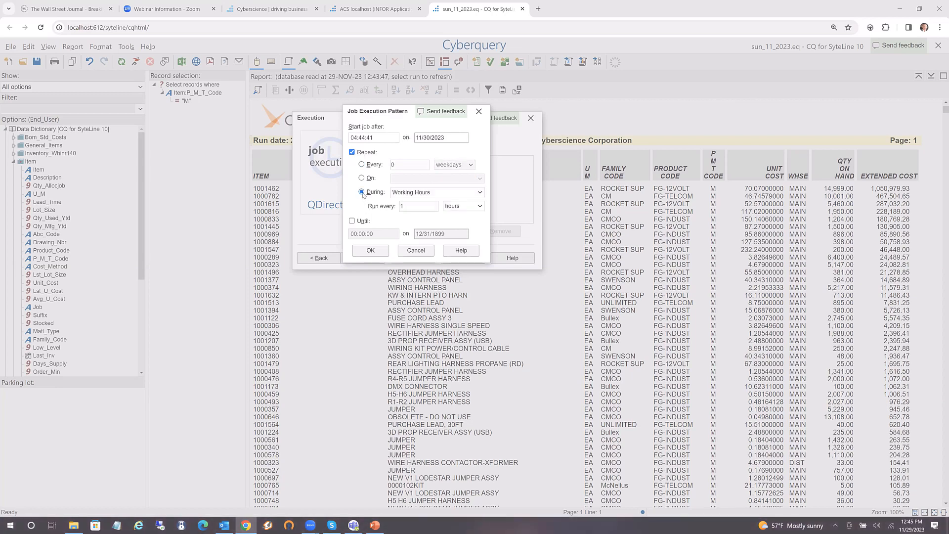
left_click(434, 204)
left_click(434, 205)
left_click(361, 165)
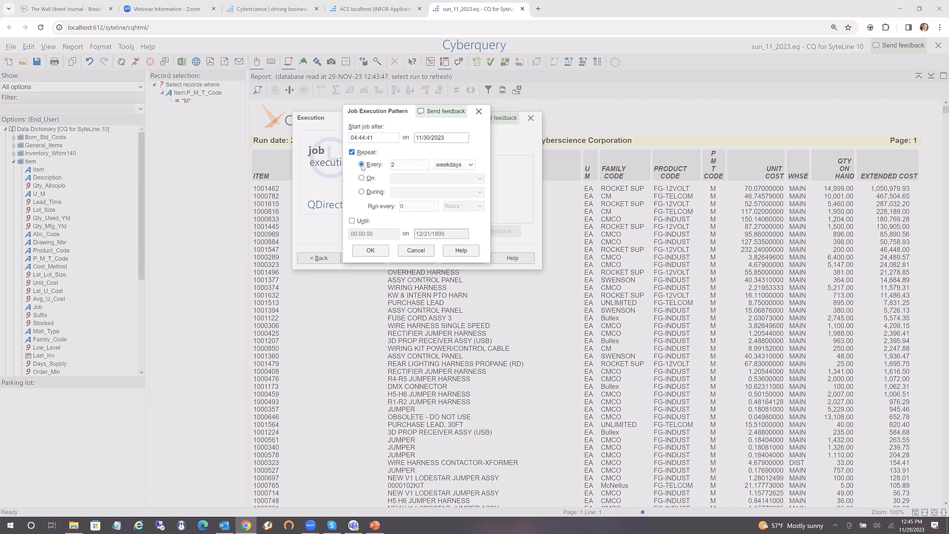
left_click(368, 249)
left_click(371, 258)
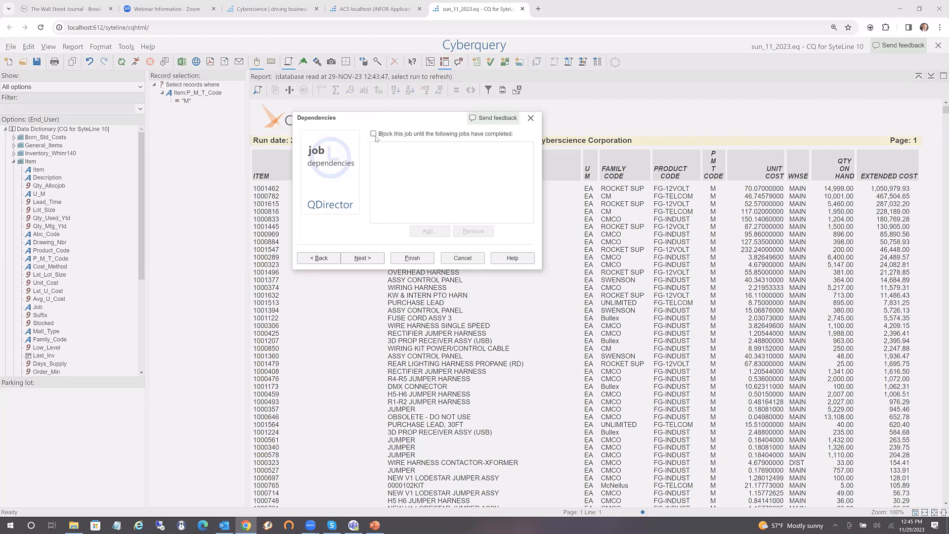
Turn off the completion notice and e-mail all produced reports as PDF to the added recipients
left_click(365, 258)
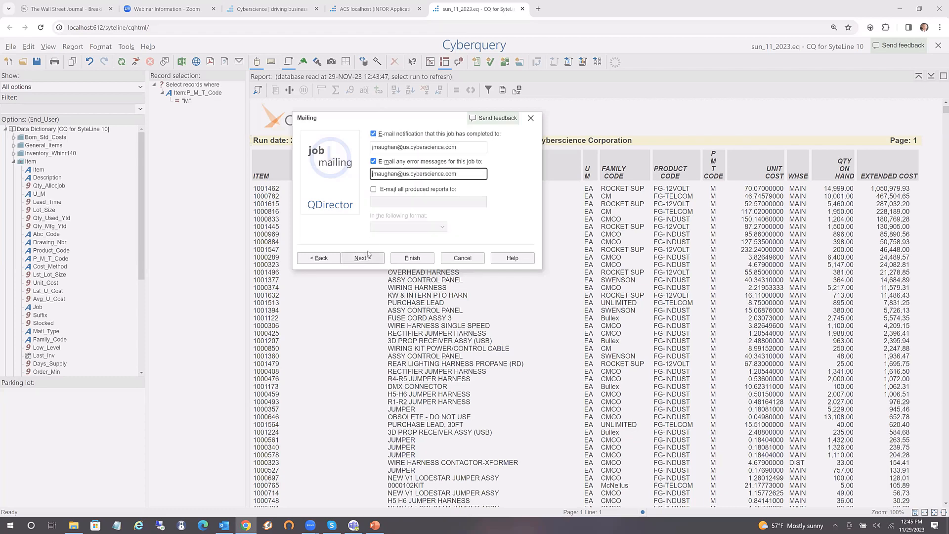
left_click(375, 134)
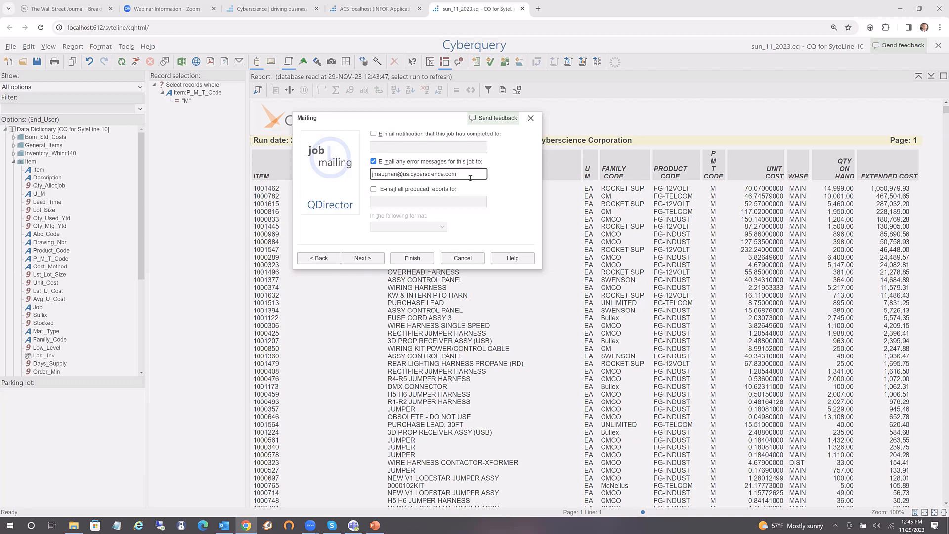
left_click(375, 191)
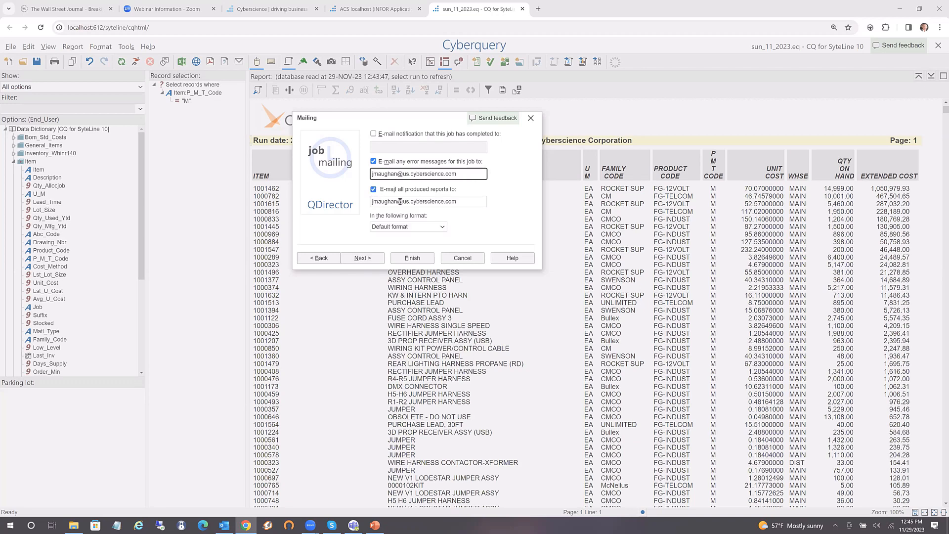
left_click(465, 201)
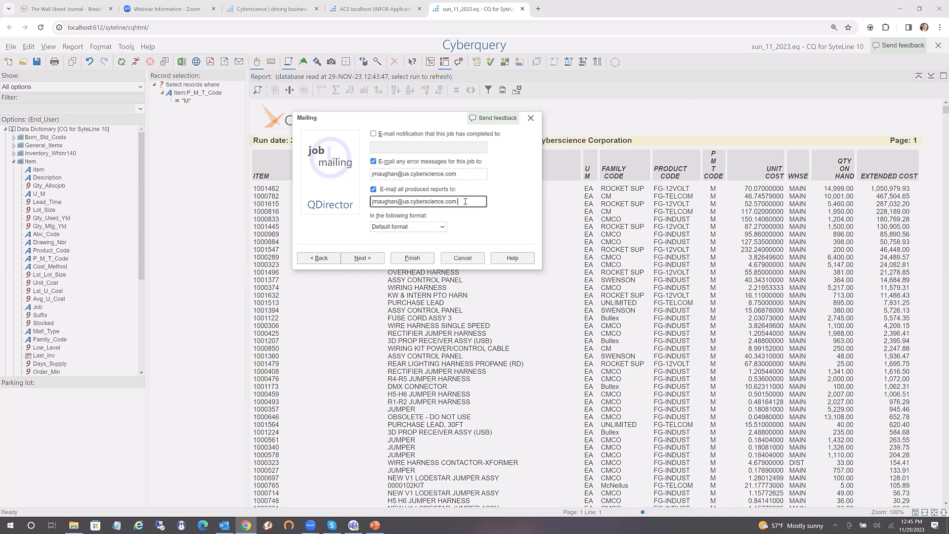
left_click(443, 227)
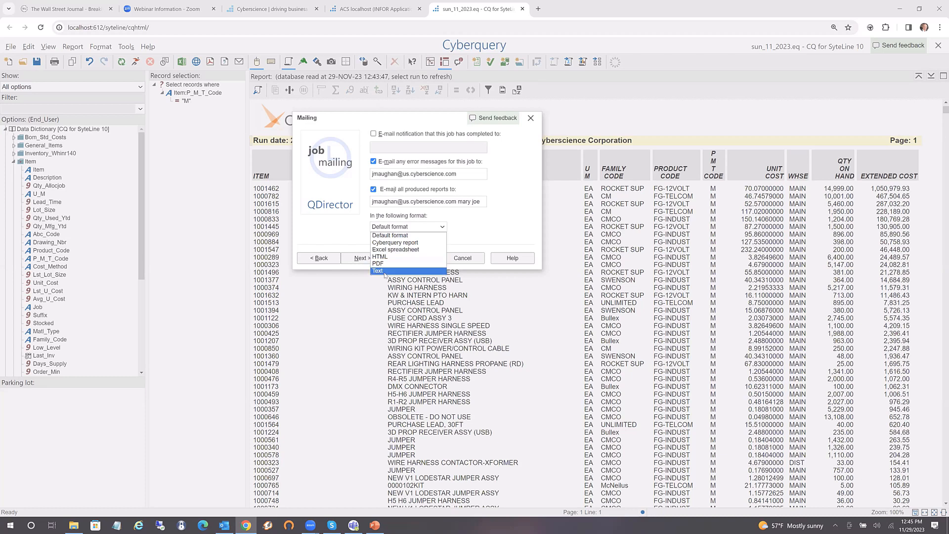
left_click(380, 264)
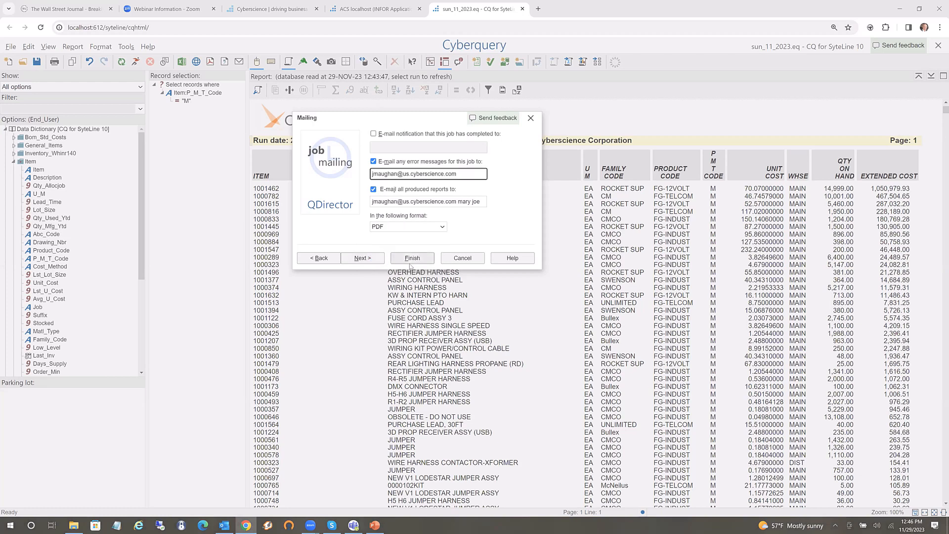
left_click(361, 258)
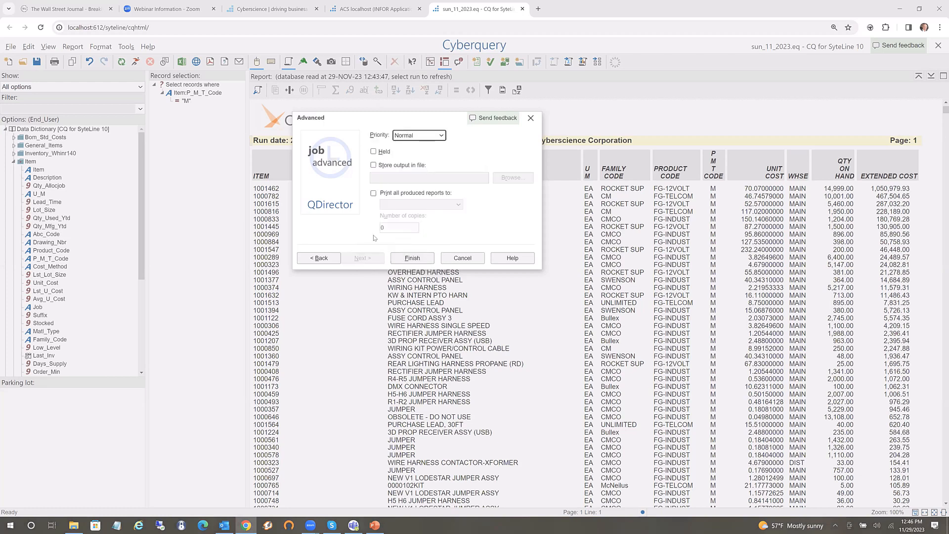
Set the job priority to Low, then cancel out of the QDirector wizard
left_click(438, 136)
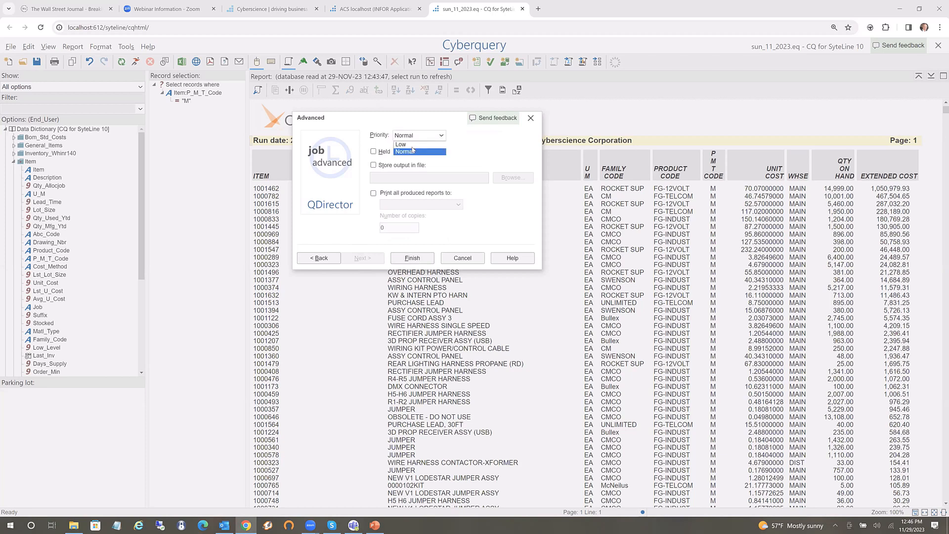
left_click(405, 144)
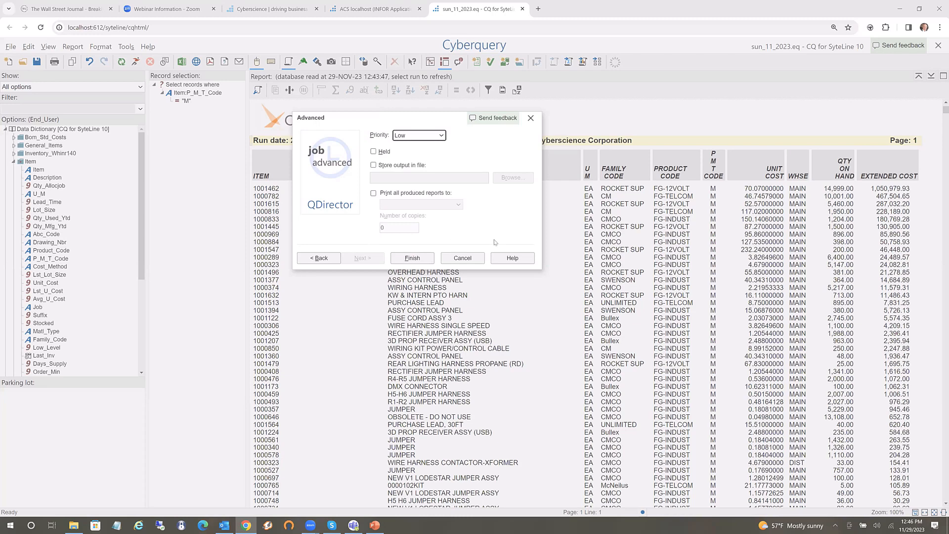
left_click(460, 263)
left_click(459, 260)
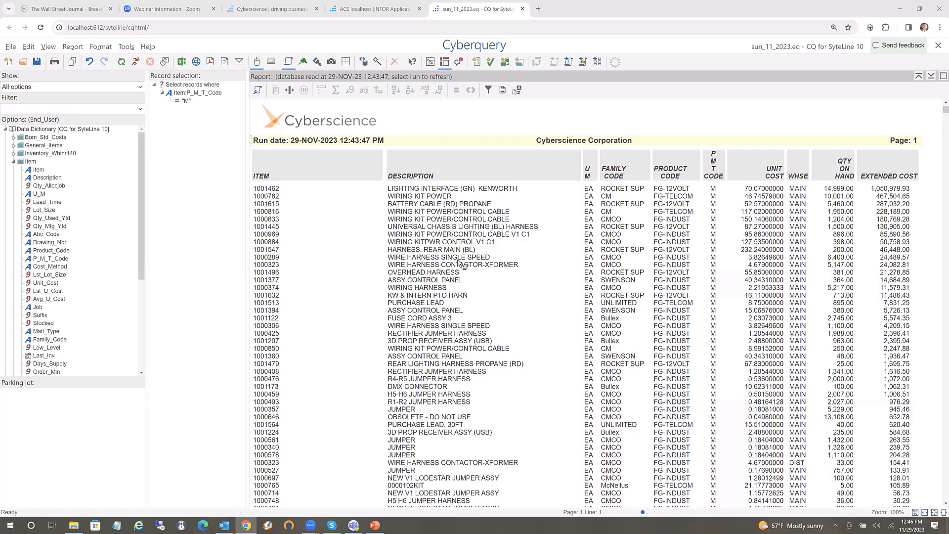
Export the item-cost report to a spreadsheet and open the downloaded .xlsx in Excel
left_click(181, 63)
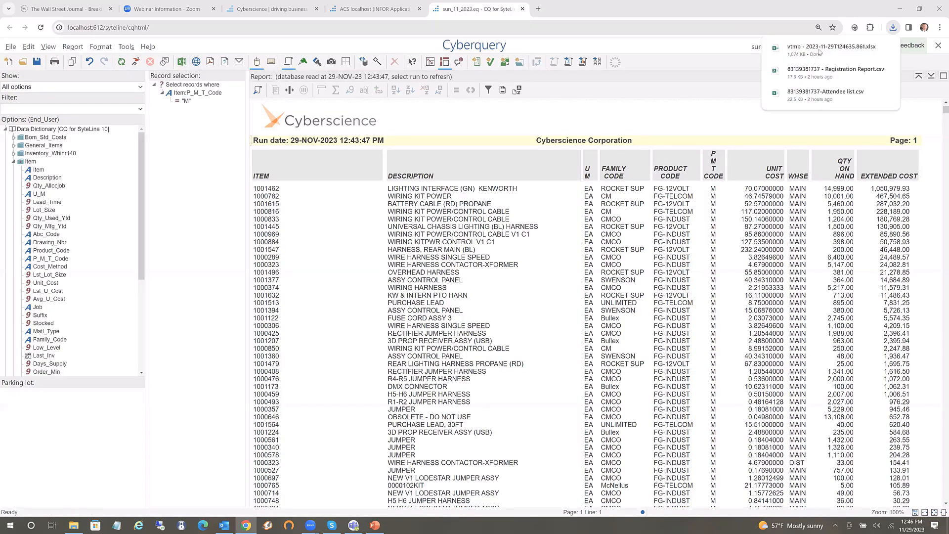
left_click(793, 47)
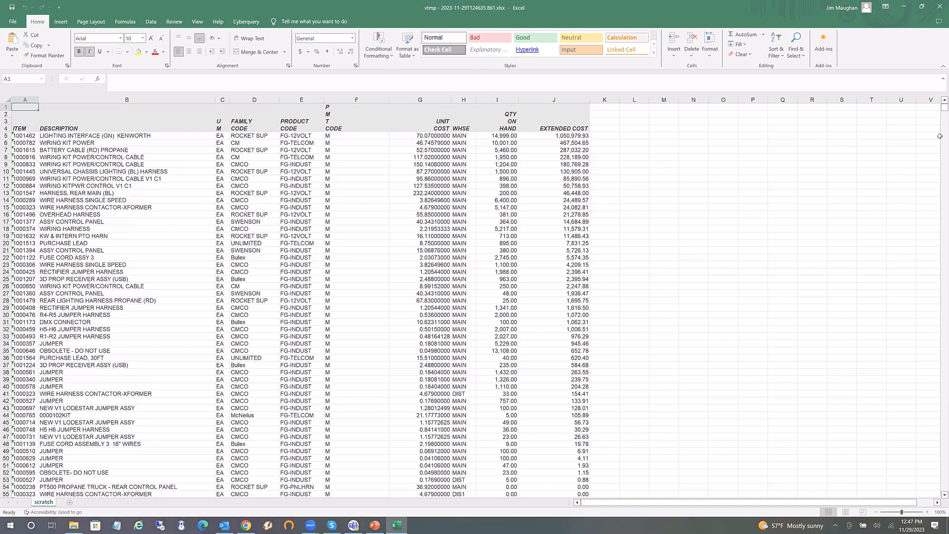
Check the =SUM(G5:G22954) formula in G22955 without changing it, then return to the top
left_click_drag(943, 108, 941, 482)
double_click(939, 481)
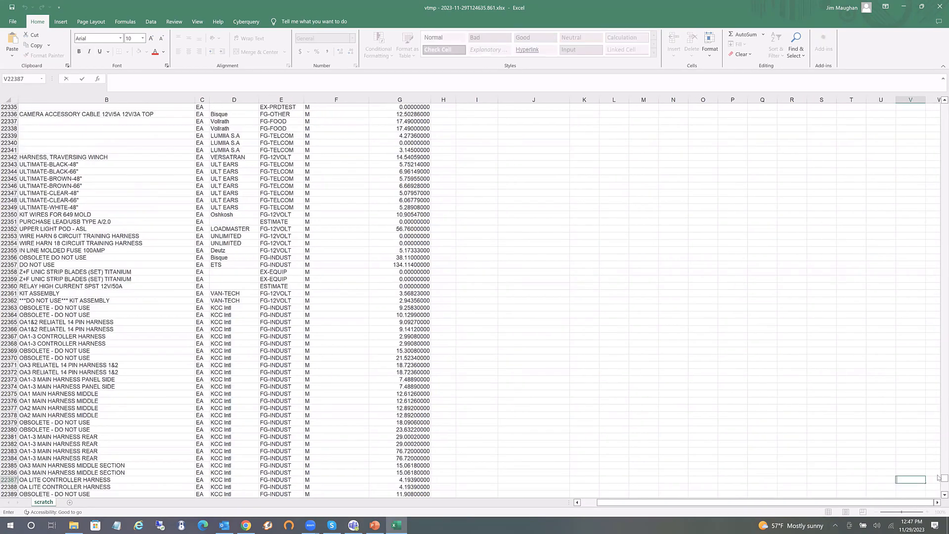
left_click_drag(938, 478, 939, 495)
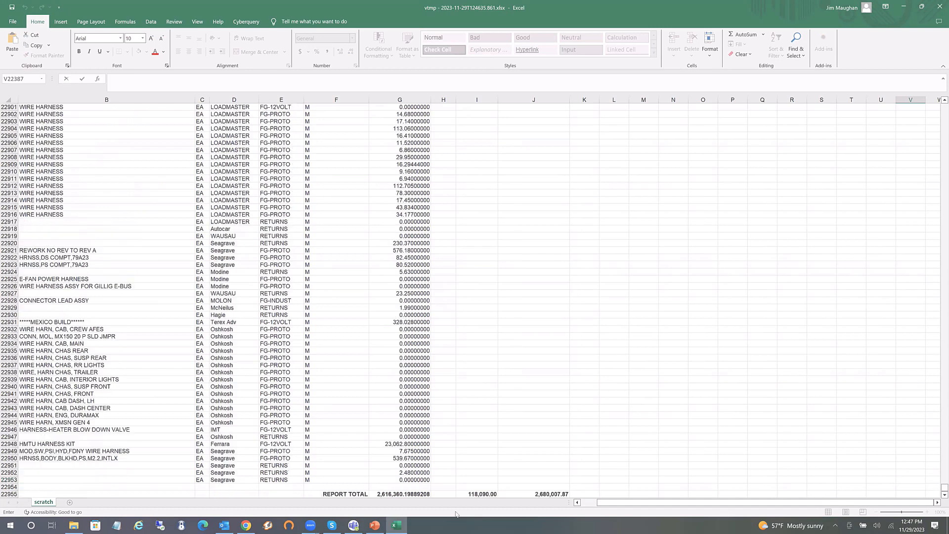
left_click(398, 494)
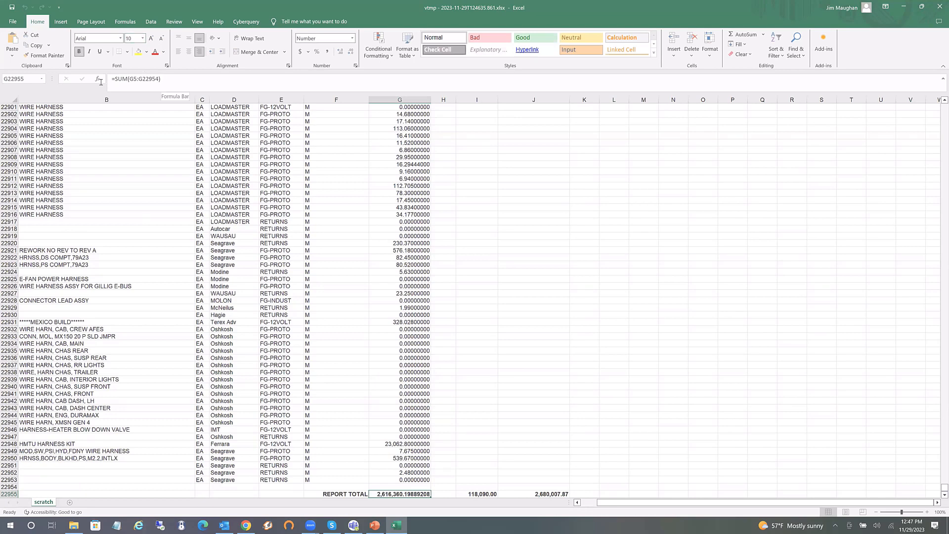
left_click_drag(162, 80, 101, 82)
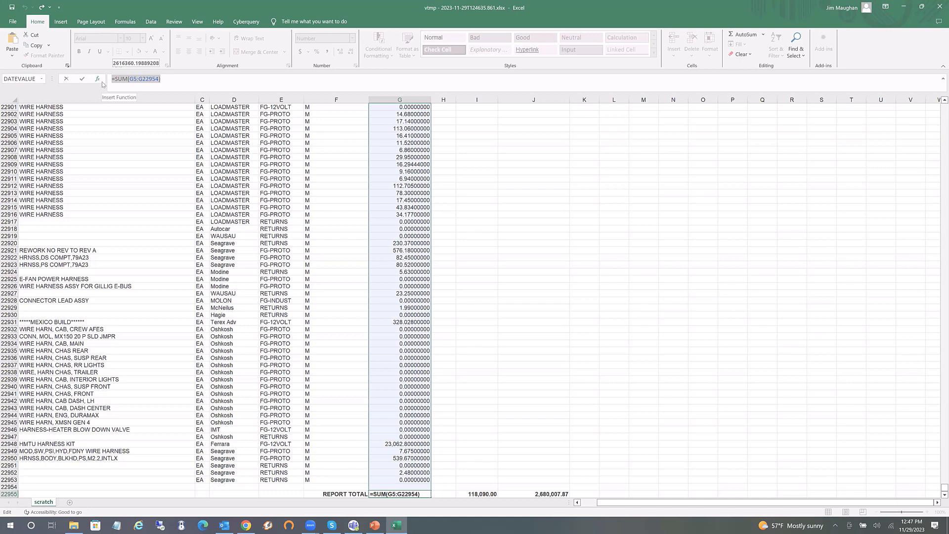
key("Escape")
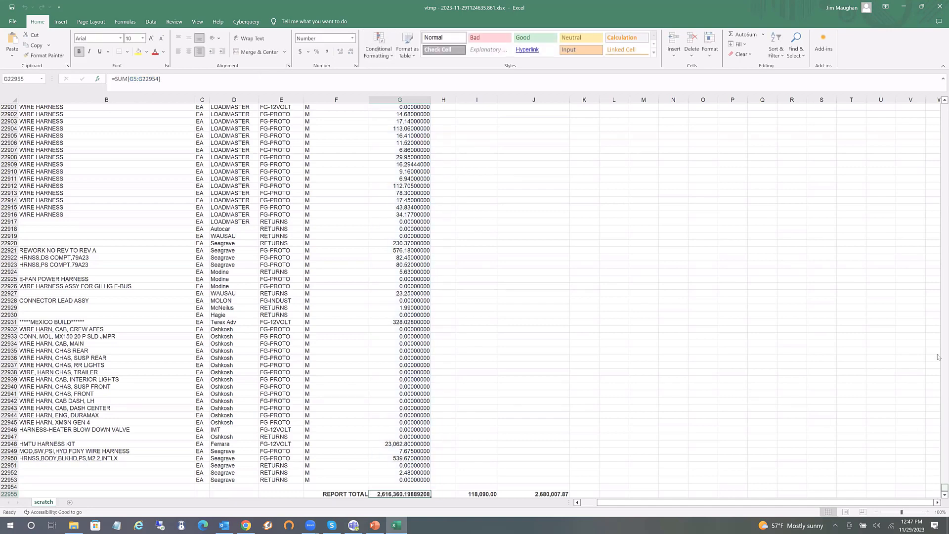
left_click_drag(944, 488, 939, 104)
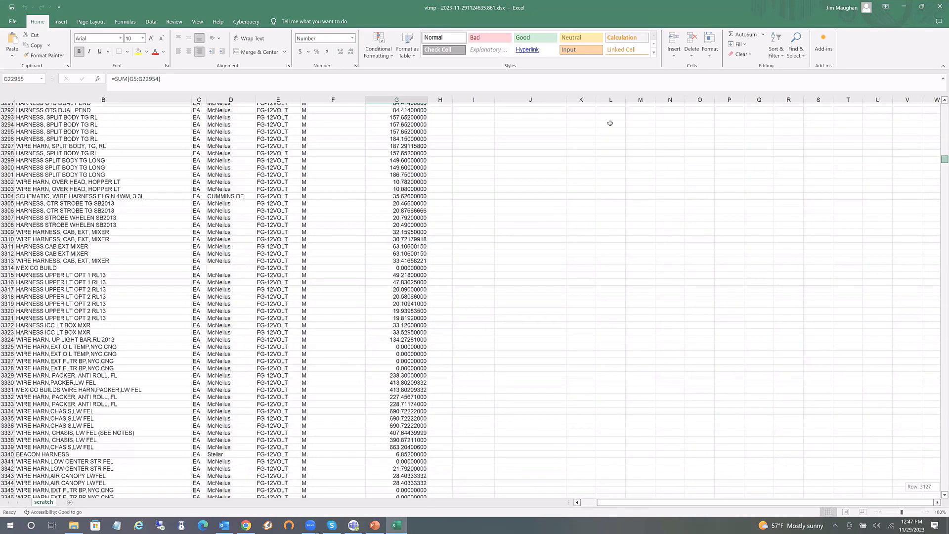
left_click(610, 123)
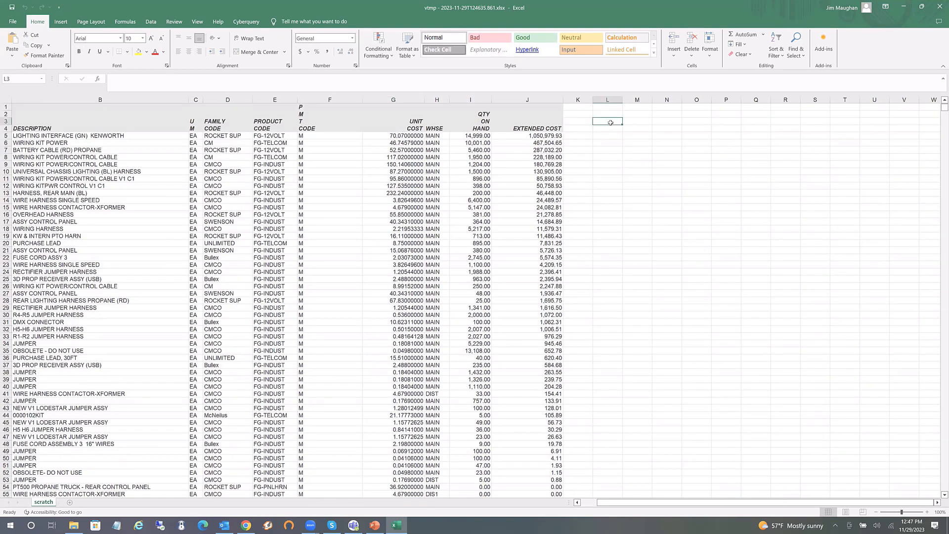
Insert a Cyberquery report at L3, choosing xls_sales_details.eq from CQ for SyteLine 10 on localhost
left_click(256, 22)
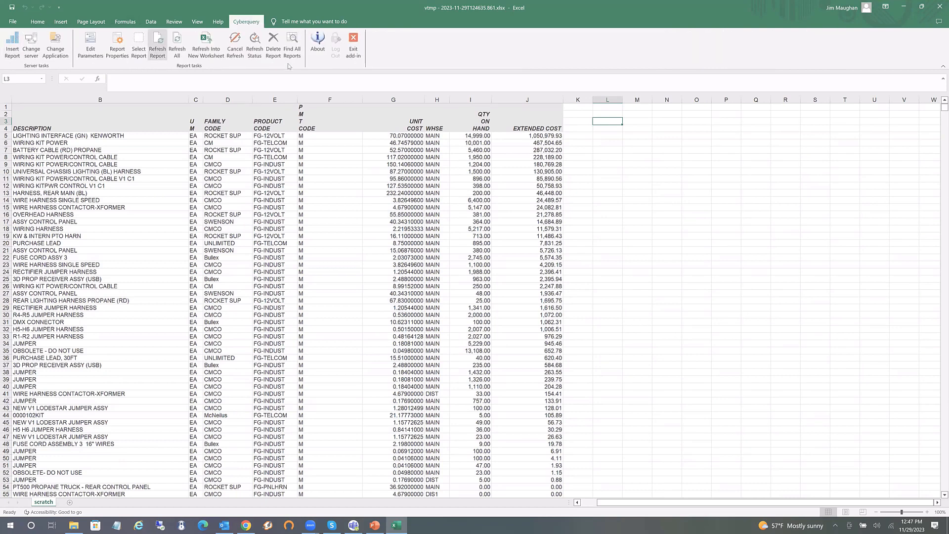
left_click(13, 50)
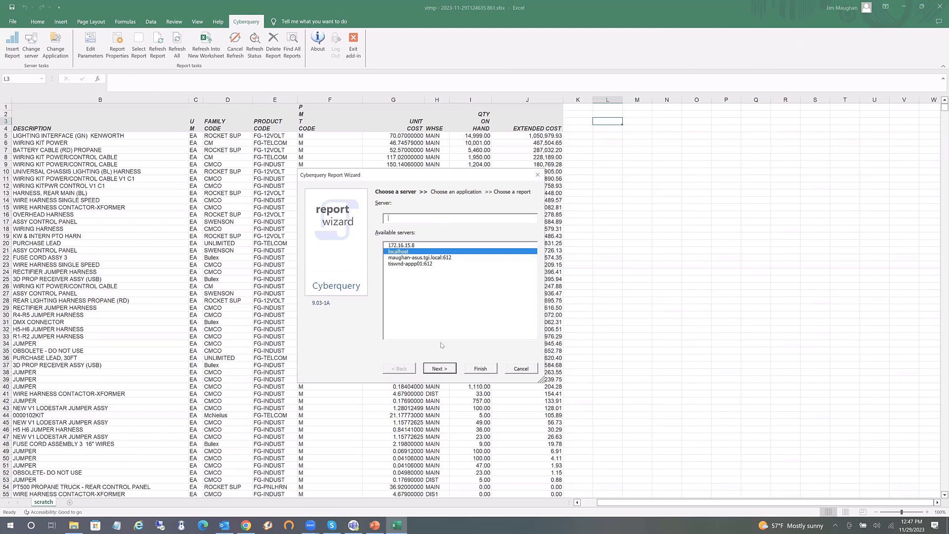
left_click(433, 369)
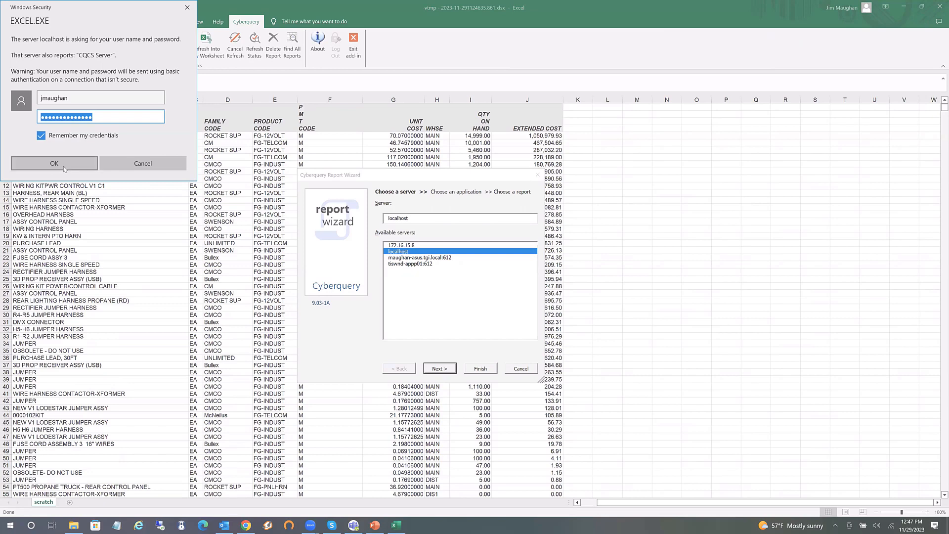
left_click(64, 169)
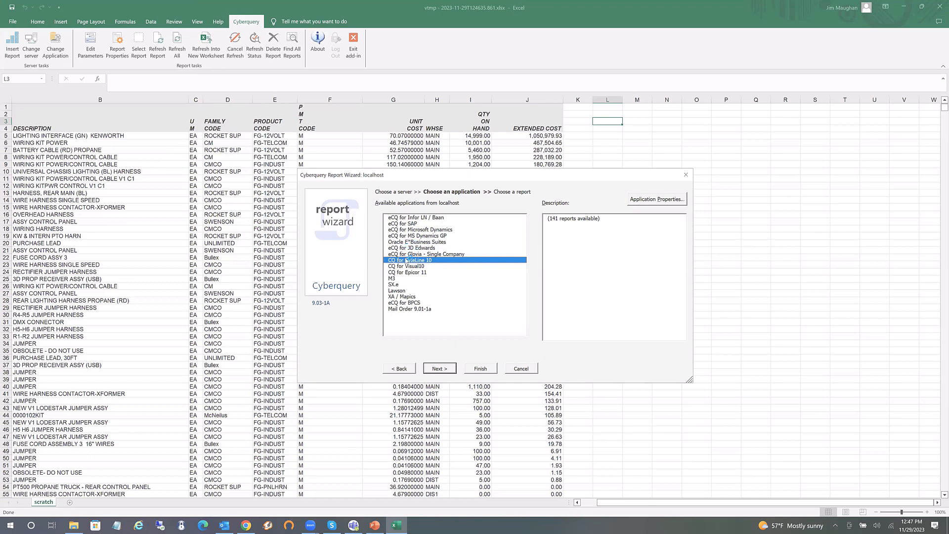
left_click(439, 369)
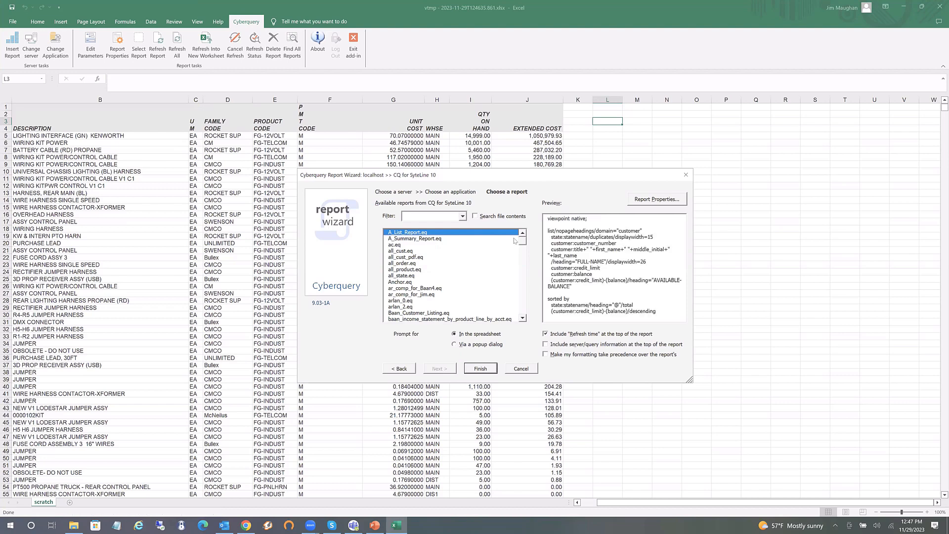
left_click_drag(523, 241, 523, 314)
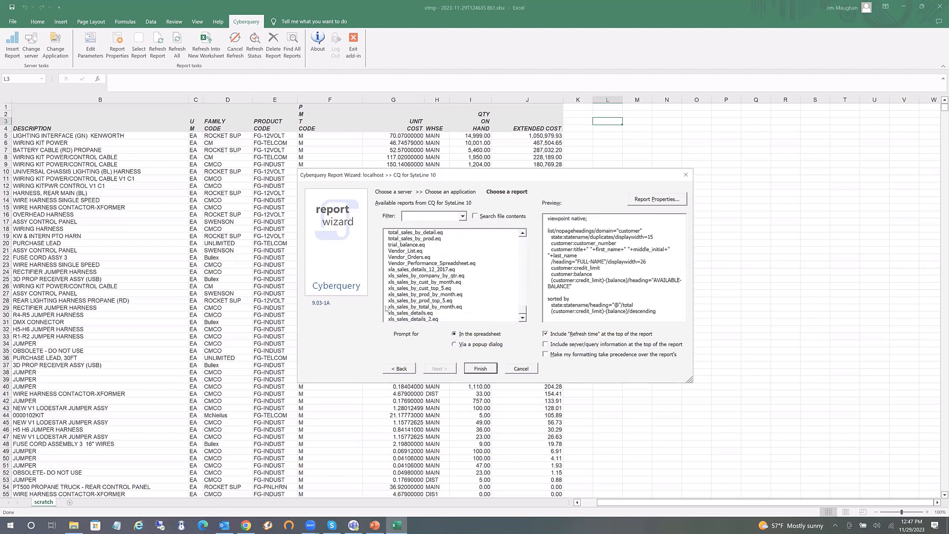
left_click(400, 313)
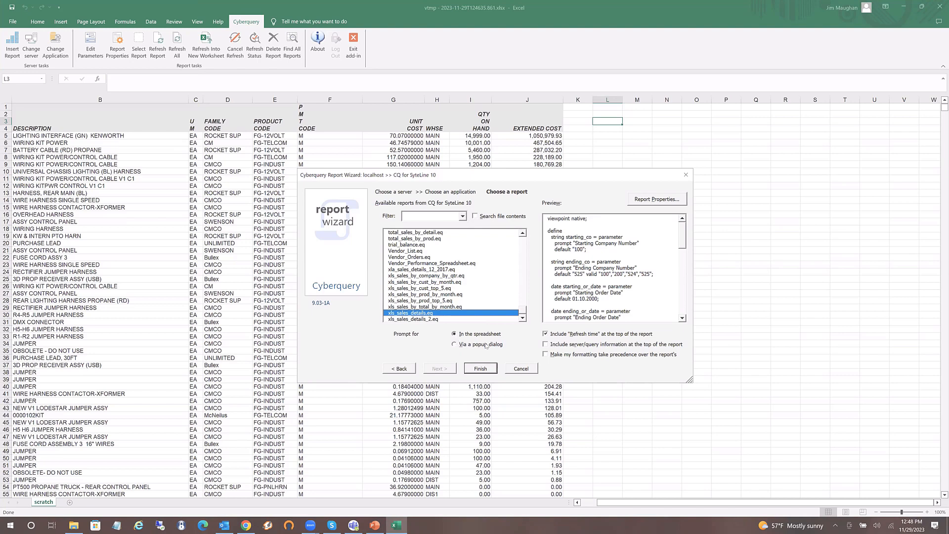
Keep parameter prompts in the sheet, omit server info, give own formatting precedence, and finish
left_click(455, 346)
left_click(455, 335)
left_click(545, 345)
left_click(546, 345)
left_click(546, 355)
left_click(490, 370)
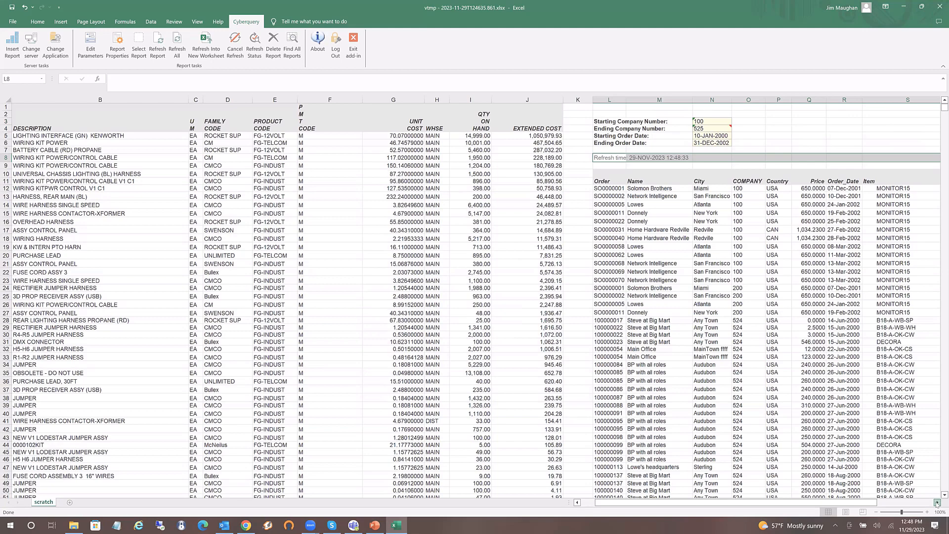
Add =SUM(W12:Y12) in Z12 and fill it down column Z
left_click(936, 502)
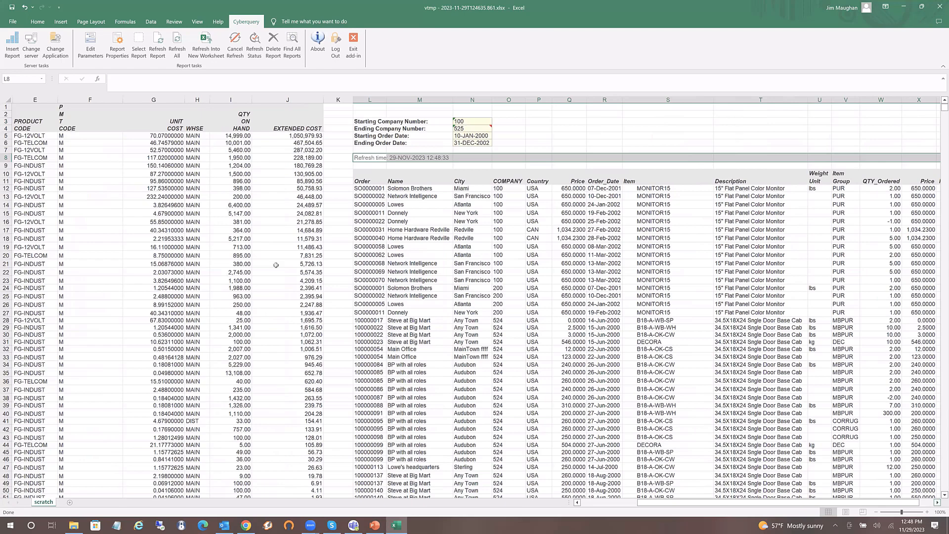
scroll(340, 263, "right", 2)
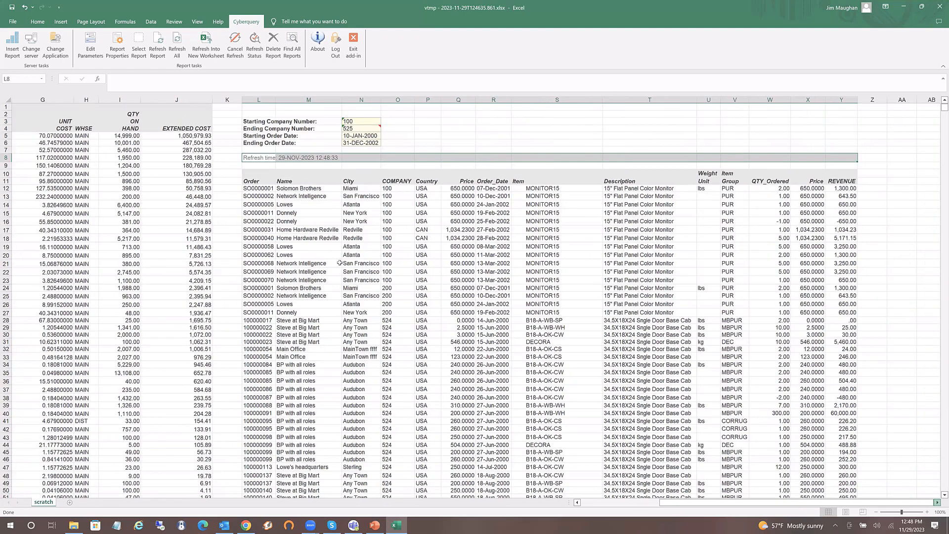
scroll(450, 289, "right", 2)
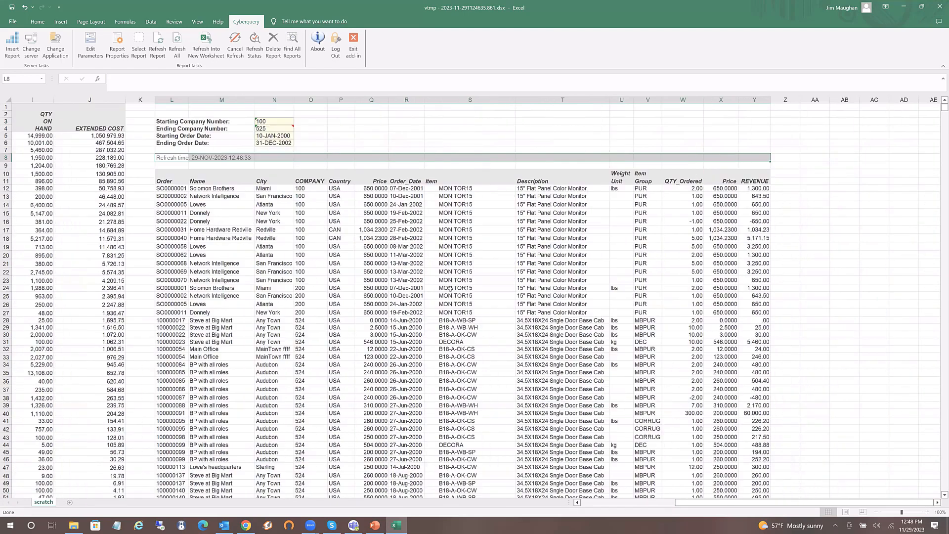
left_click(785, 189)
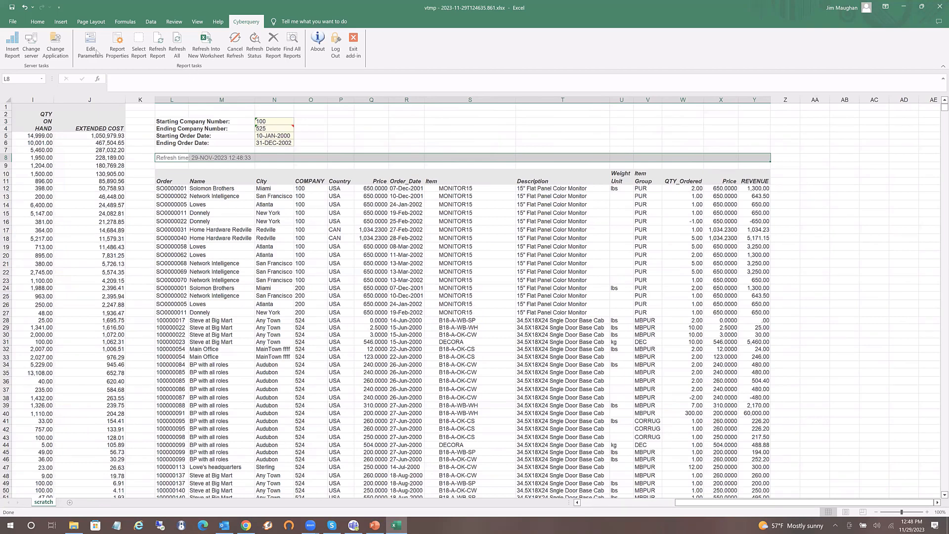
left_click(37, 22)
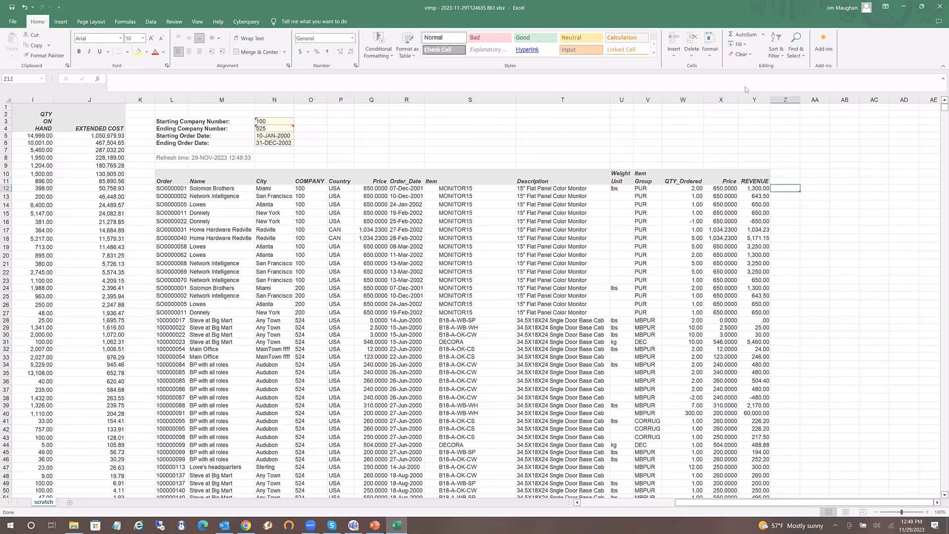
left_click(737, 35)
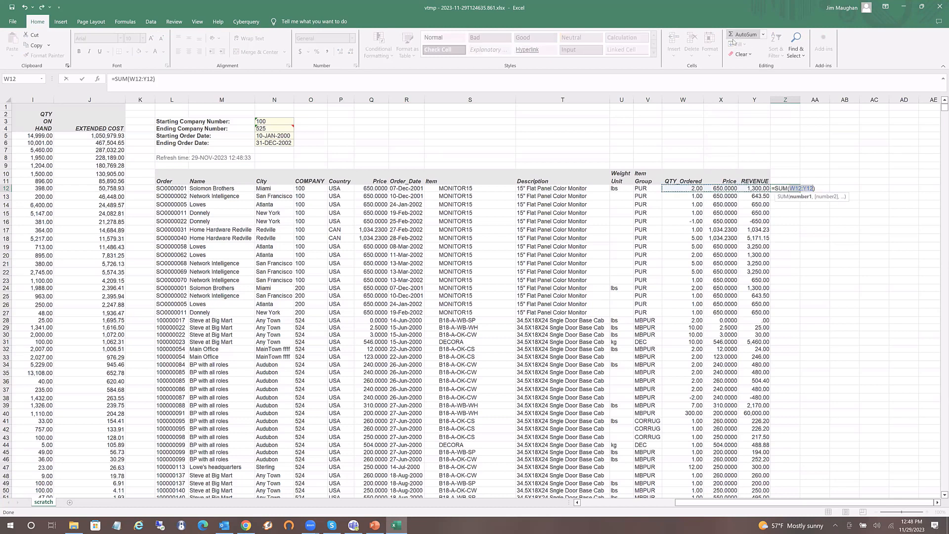
key("Return")
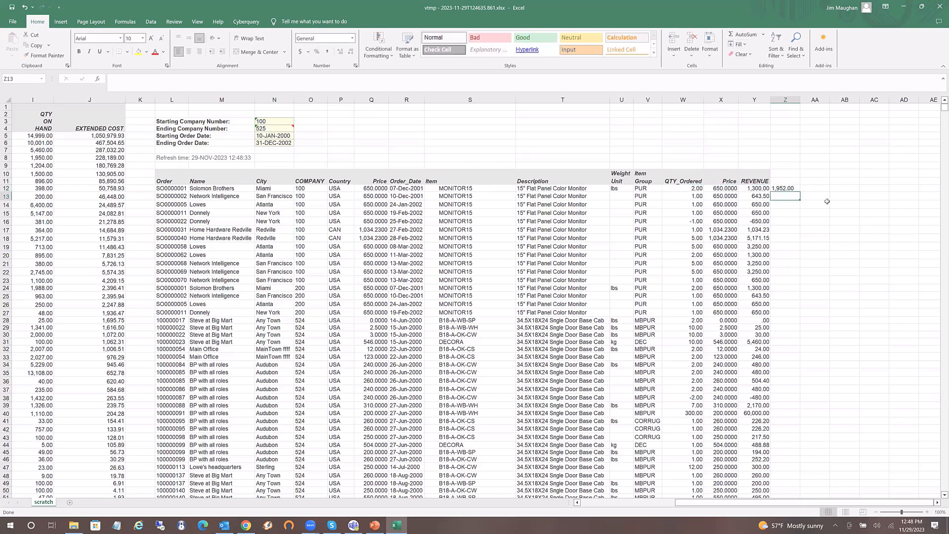
left_click(789, 191)
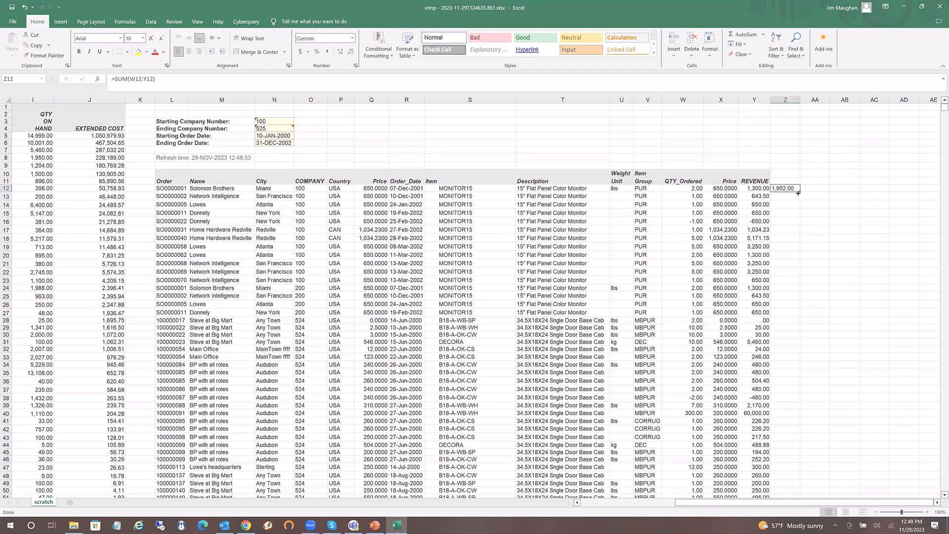
left_click_drag(798, 245, 938, 102)
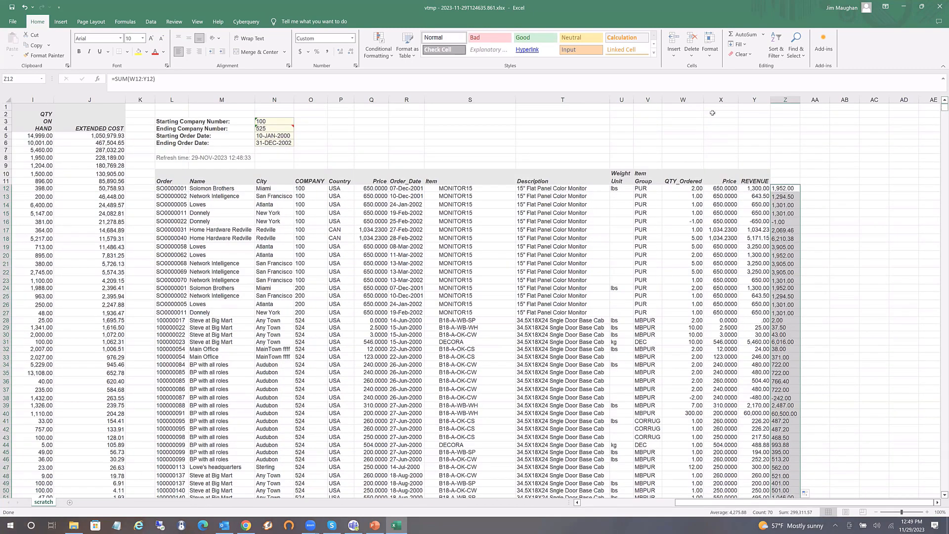
Make the column Z sums bold, right-aligned and filled yellow
left_click(79, 51)
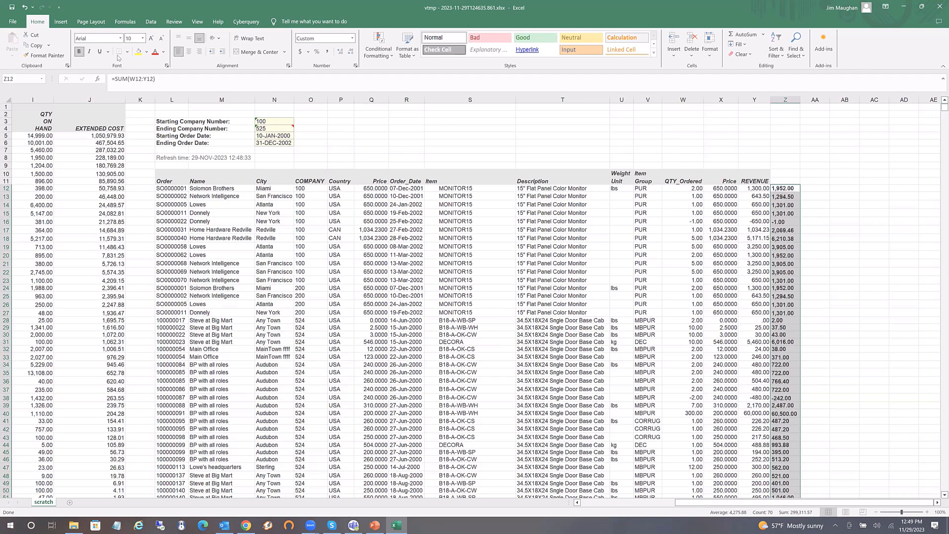
left_click(199, 51)
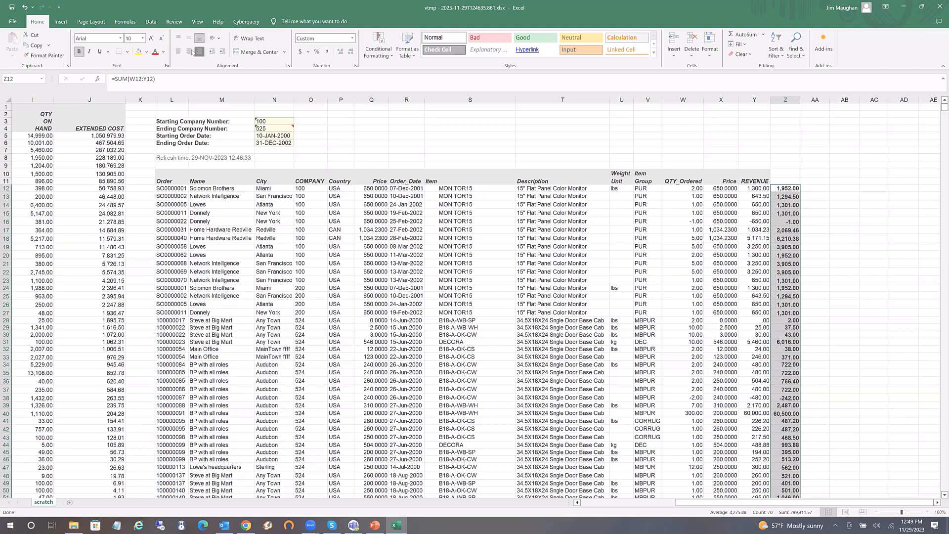
left_click(139, 52)
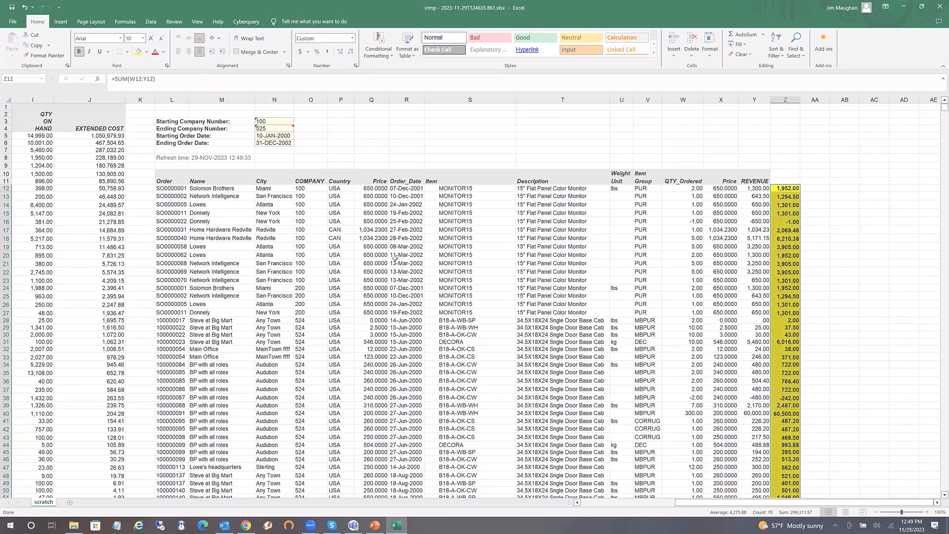
Check the COMPANY values in cells O18, O24 and O28
left_click(305, 238)
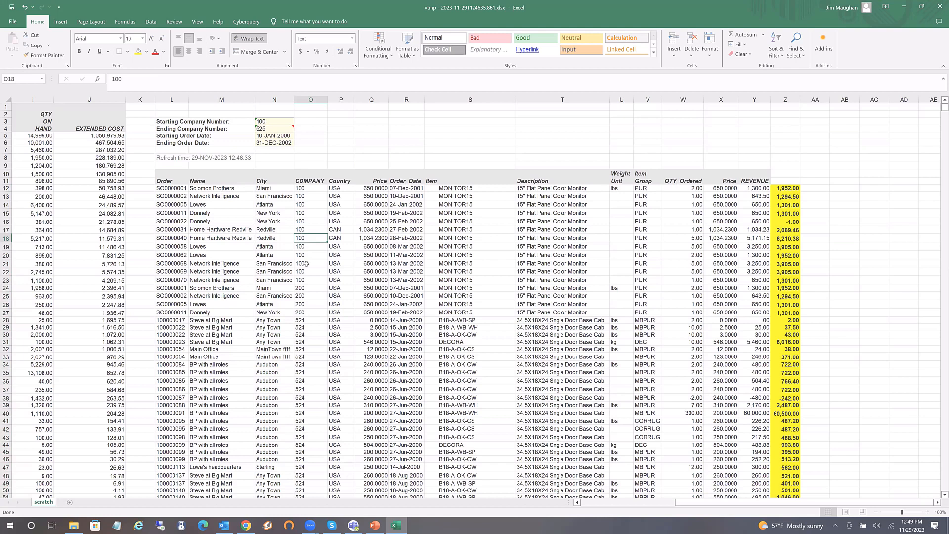
left_click(306, 288)
left_click(309, 322)
Set Ending Company Number to 100, refresh the sales report, and return to the browser
left_click(271, 129)
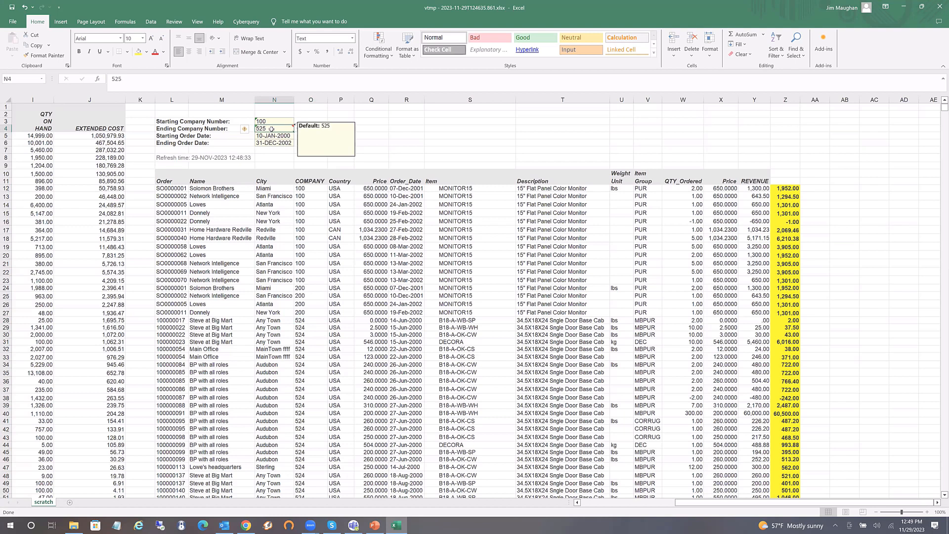
type("100")
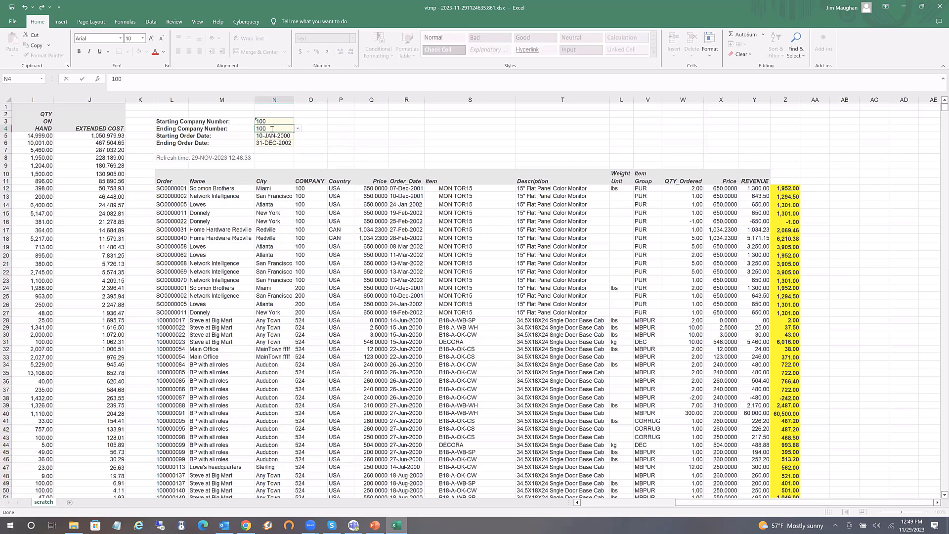
key("Return")
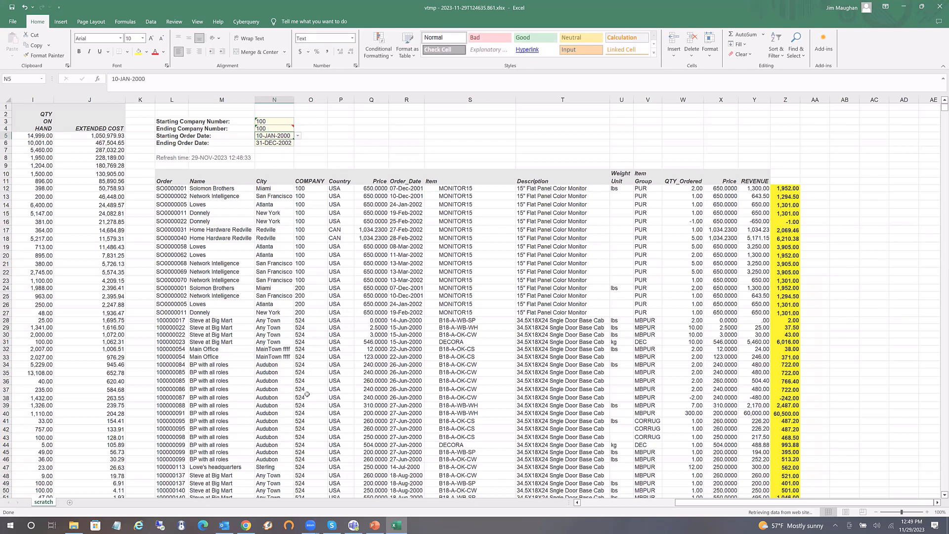
left_click(308, 412)
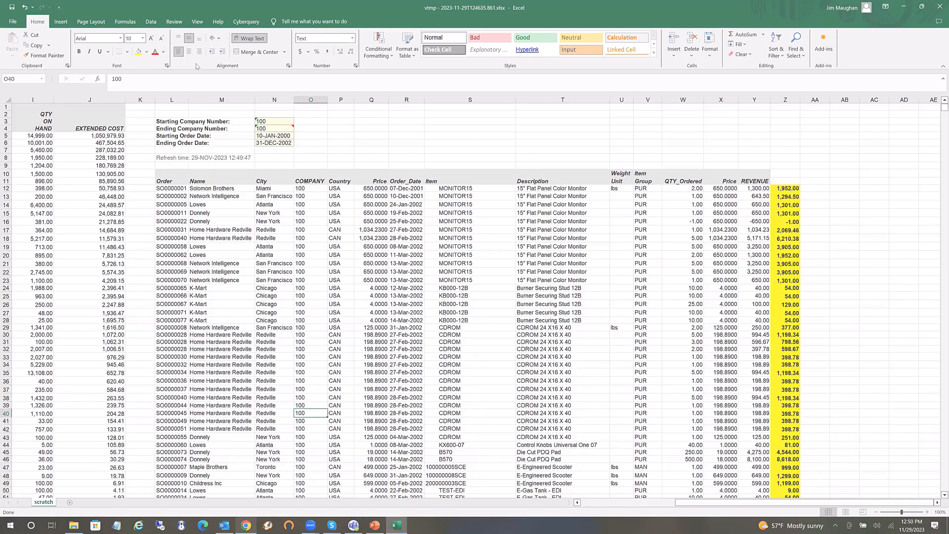
key("alt+Tab")
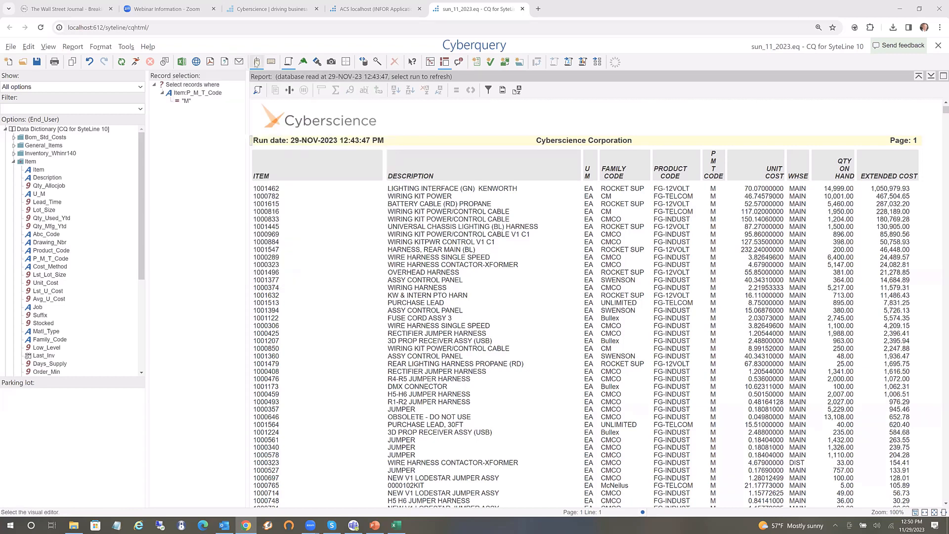
mouse_move(256, 63)
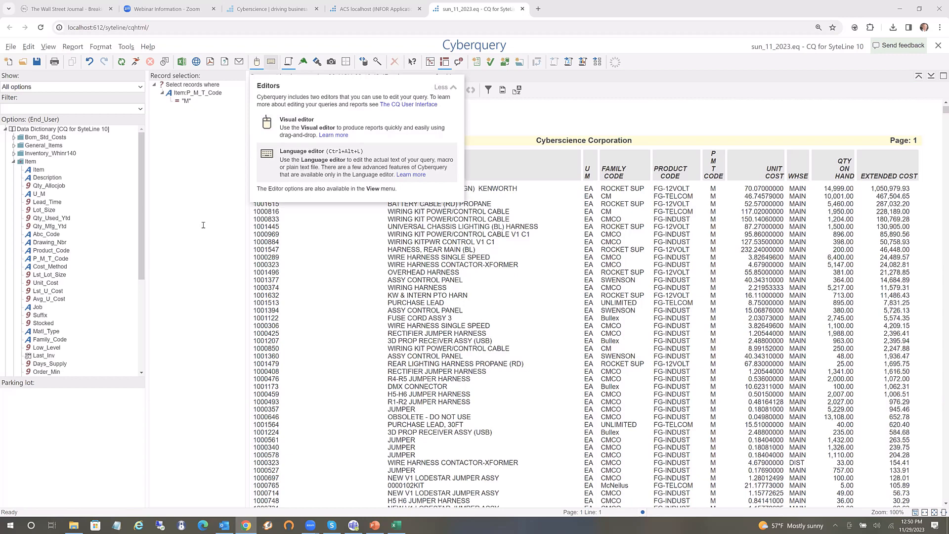
key("ctrl+alt+l")
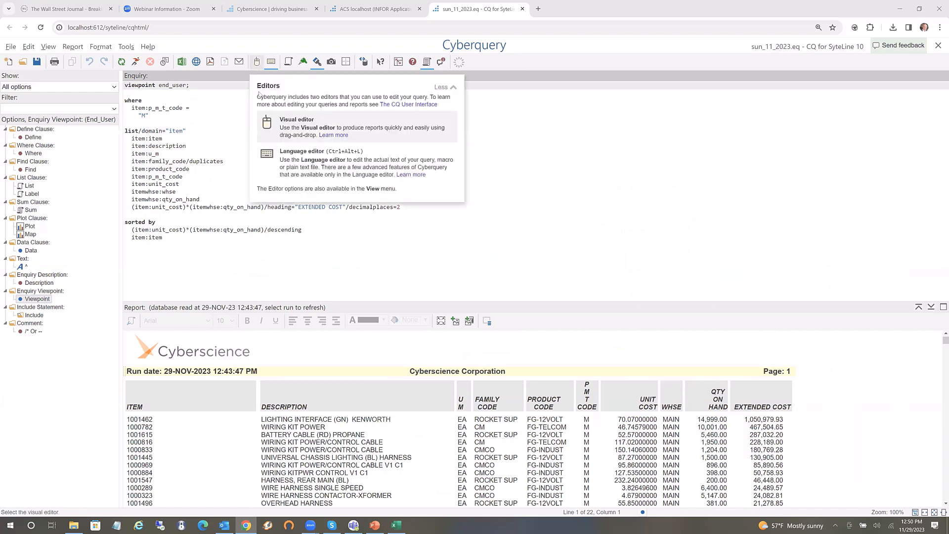
left_click(283, 154)
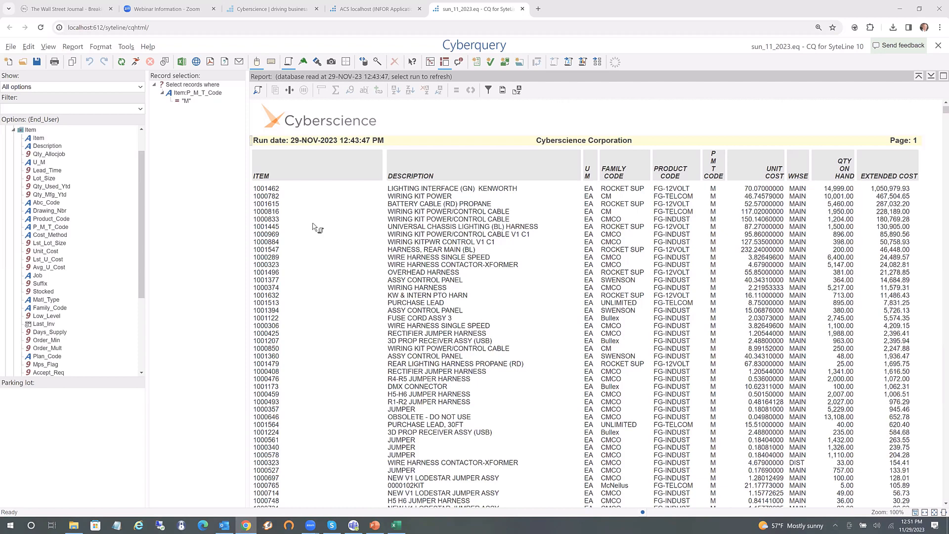
Format the ITEM column as bold size 18 on a light-blue (#cfe2f3) background
left_click(318, 62)
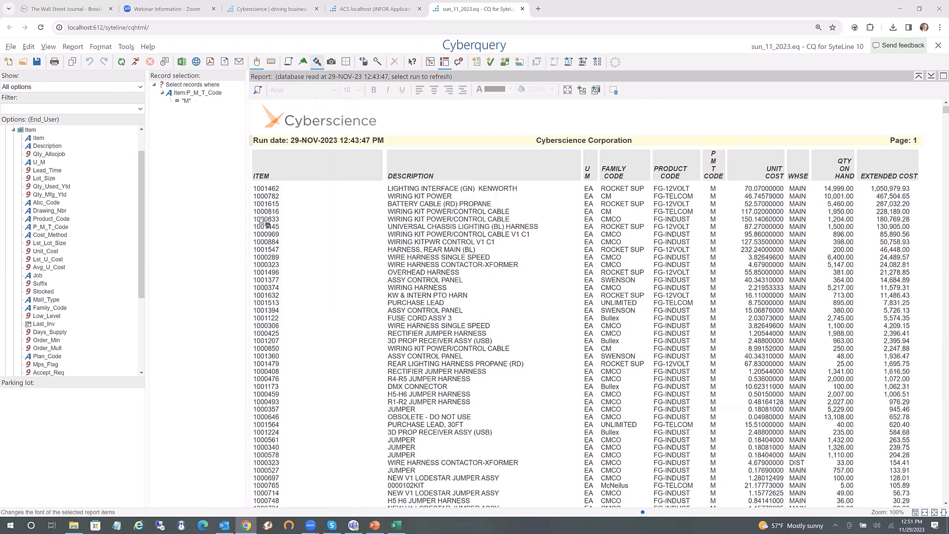
left_click(268, 206)
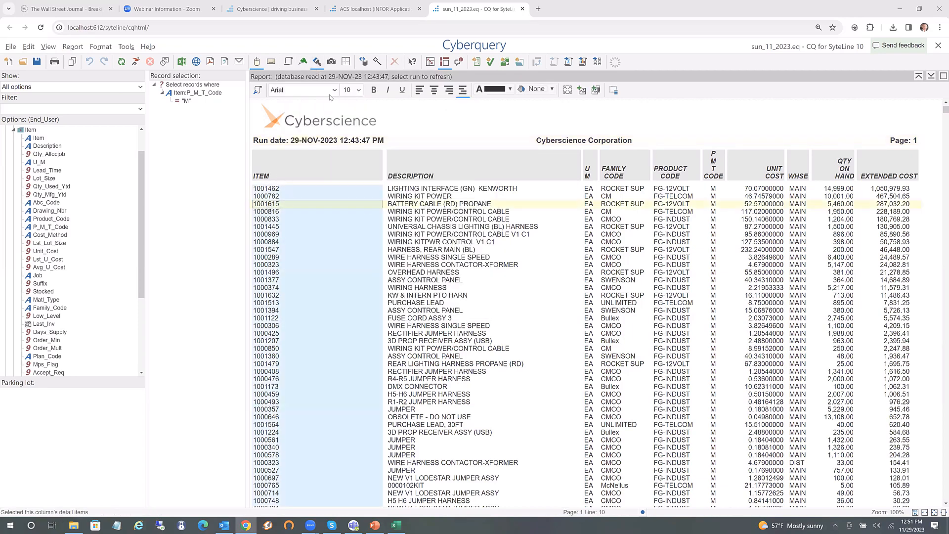
left_click(374, 91)
left_click(358, 91)
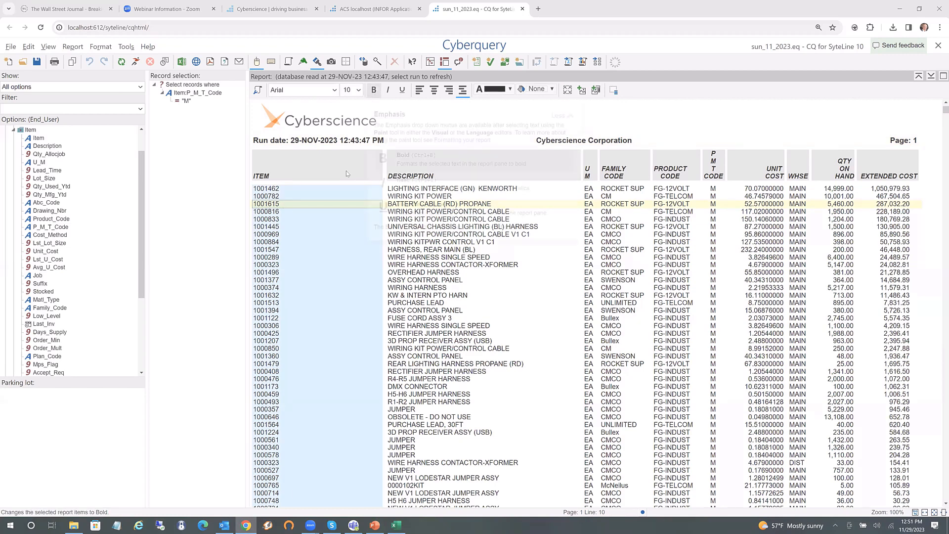
key("Return")
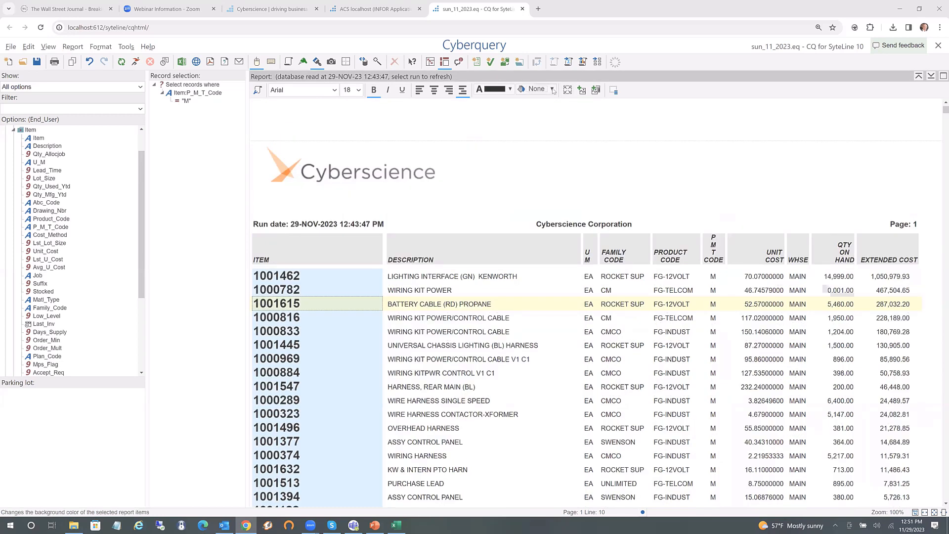
left_click(552, 89)
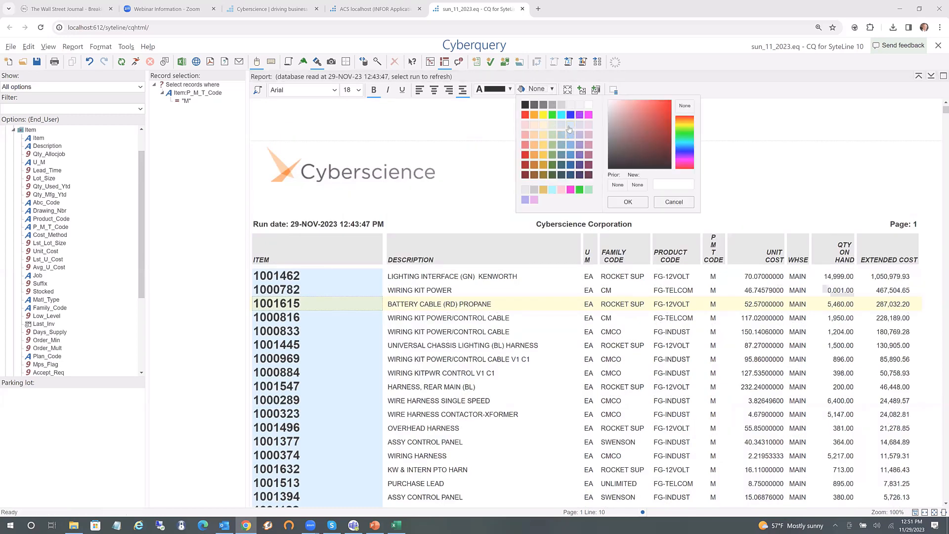
left_click(571, 125)
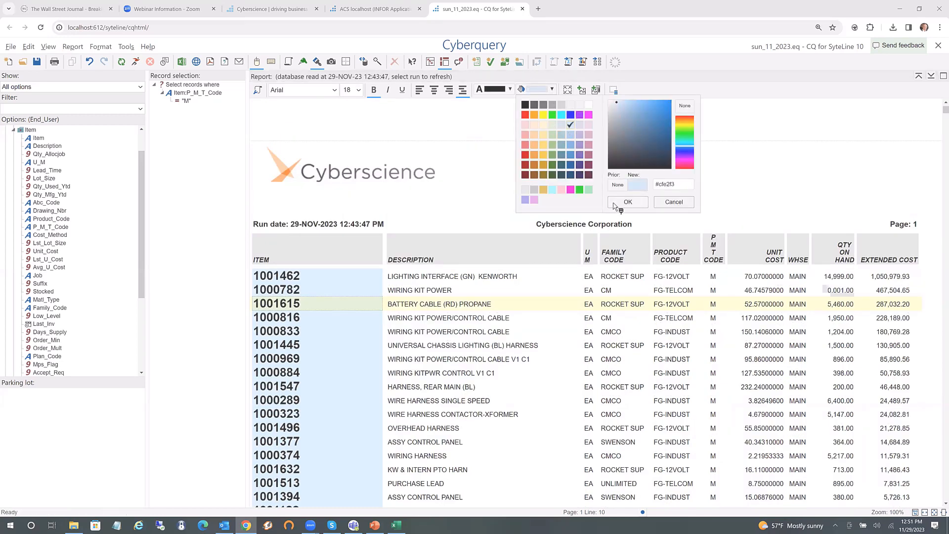
left_click(628, 202)
left_click(557, 322)
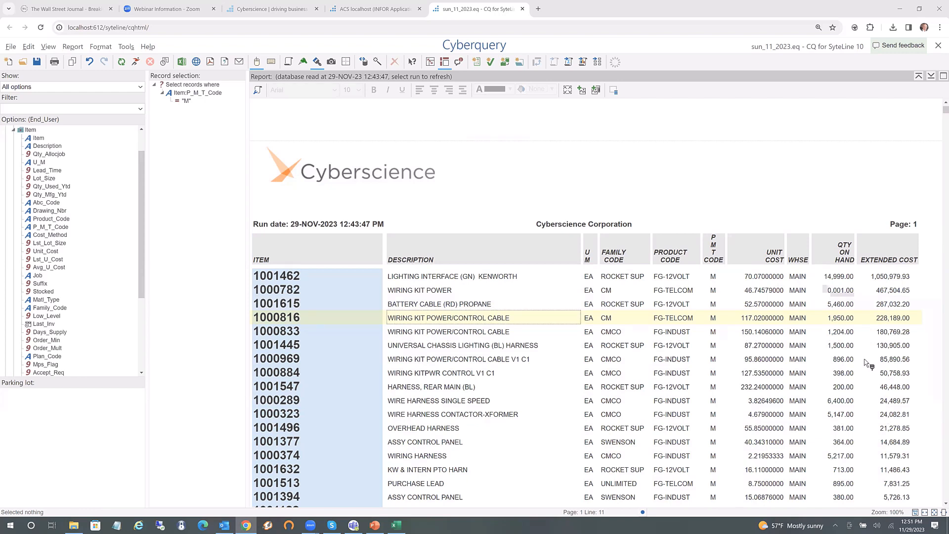
left_click(833, 291)
Add a value highlight shading whole rows light yellow where QTY ON HAND is >= 1000.00
right_click(834, 291)
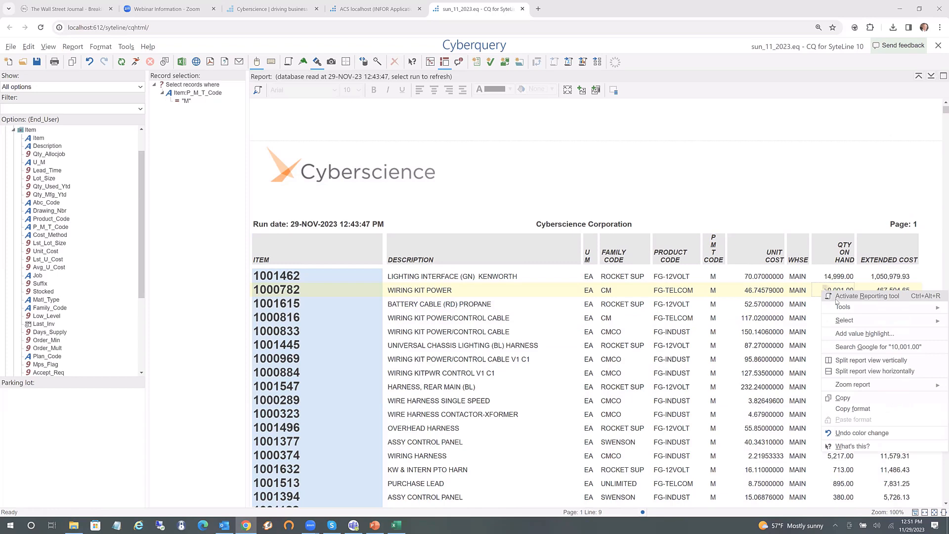
left_click(840, 334)
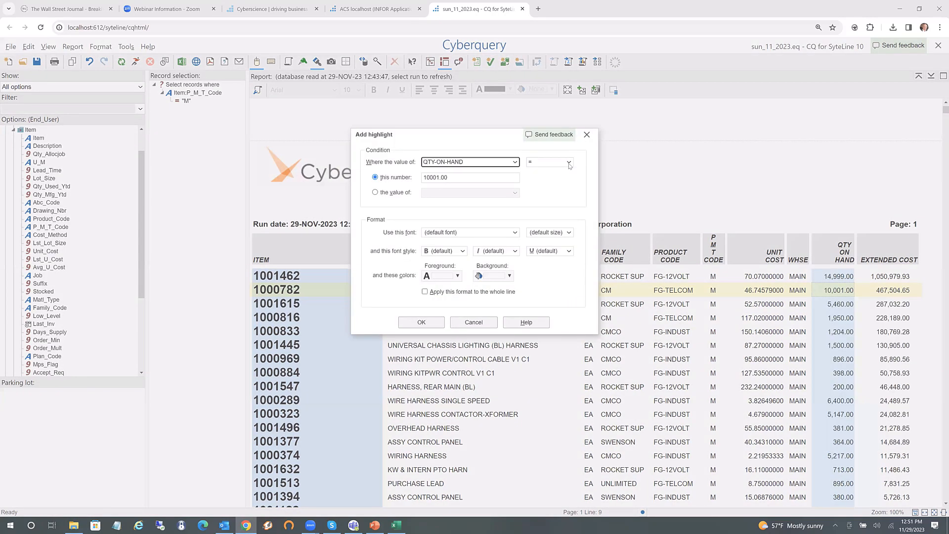
left_click(568, 163)
left_click(537, 206)
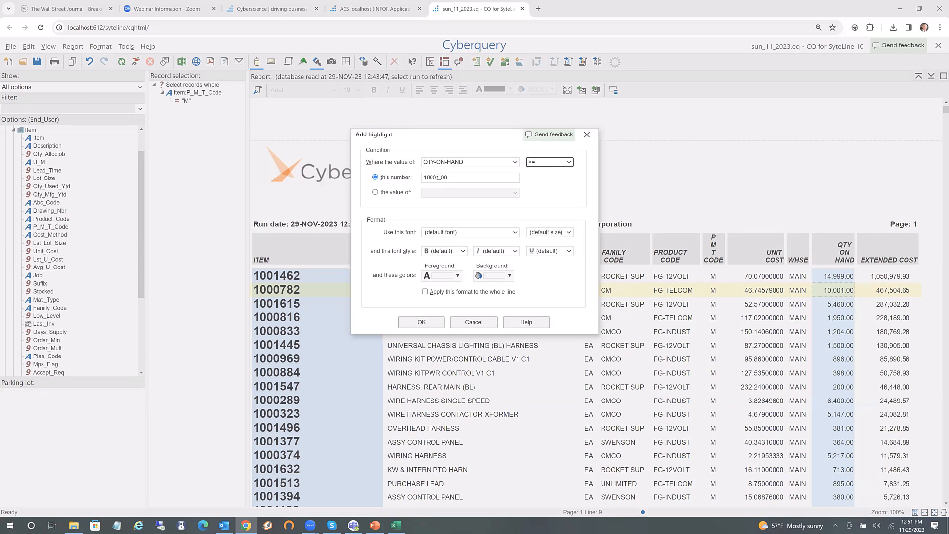
left_click(439, 178)
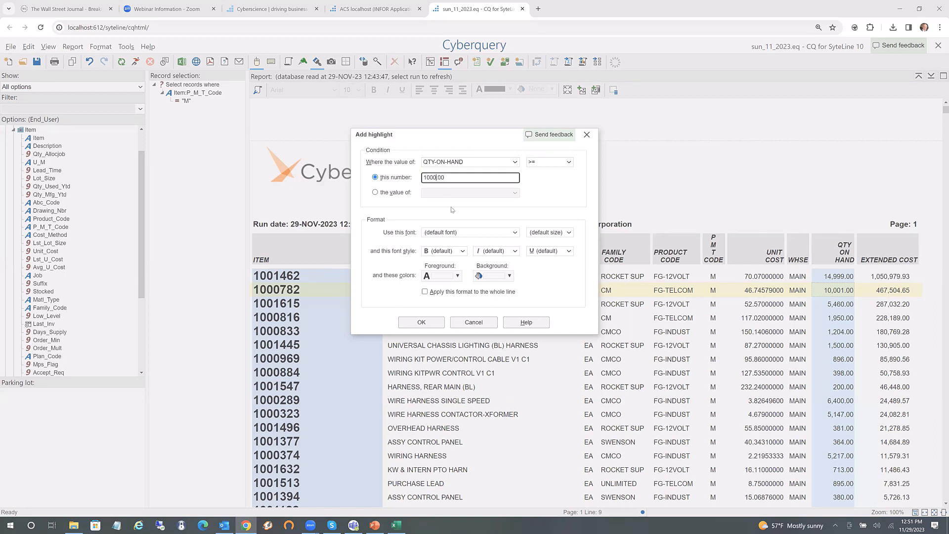
left_click(509, 276)
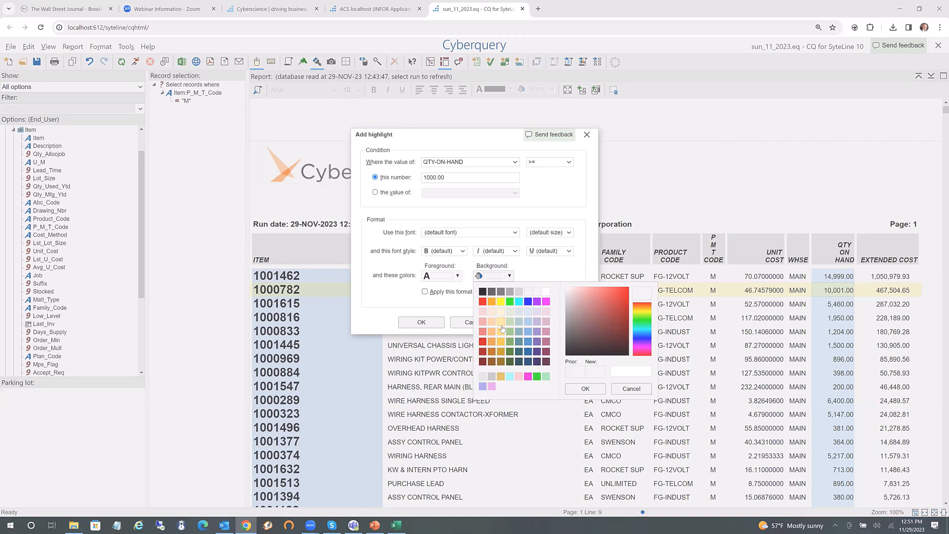
left_click(501, 324)
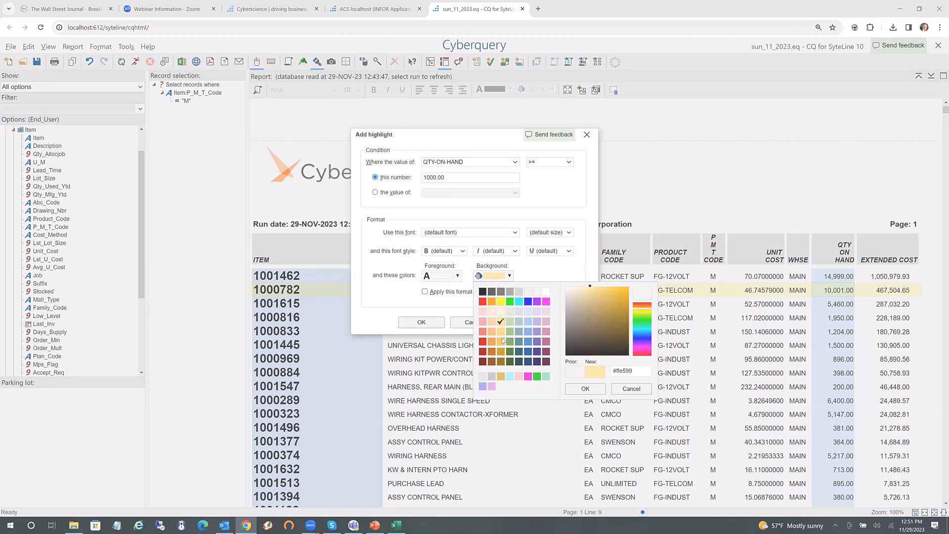
left_click(575, 390)
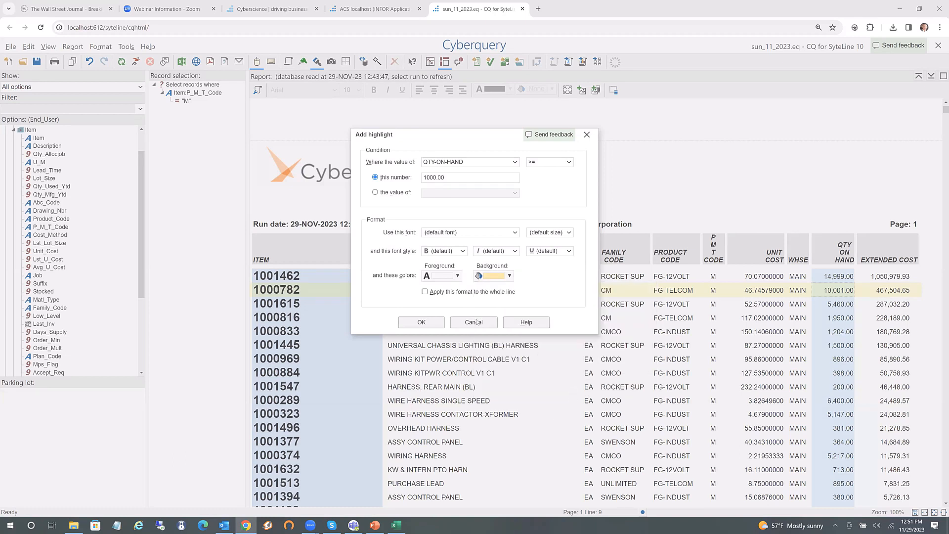
left_click(428, 292)
key("Return")
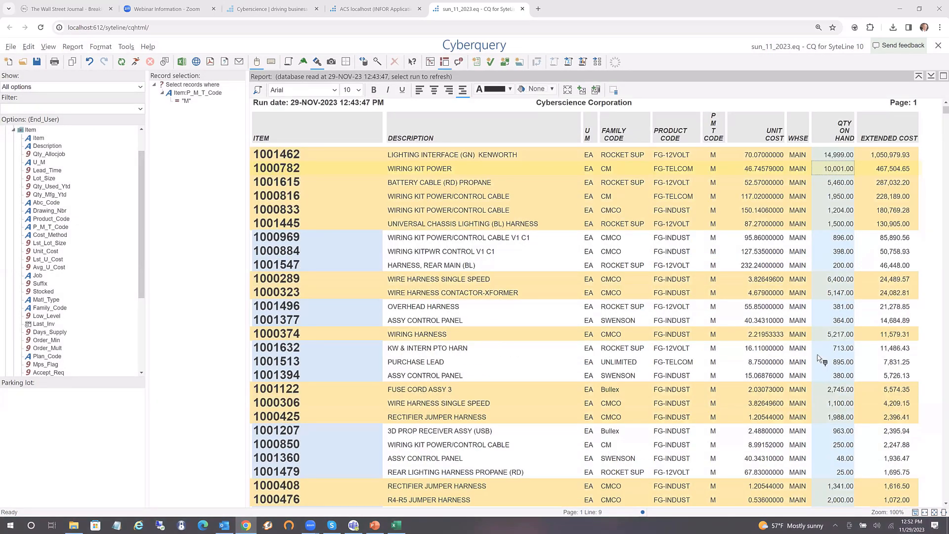
left_click(795, 374)
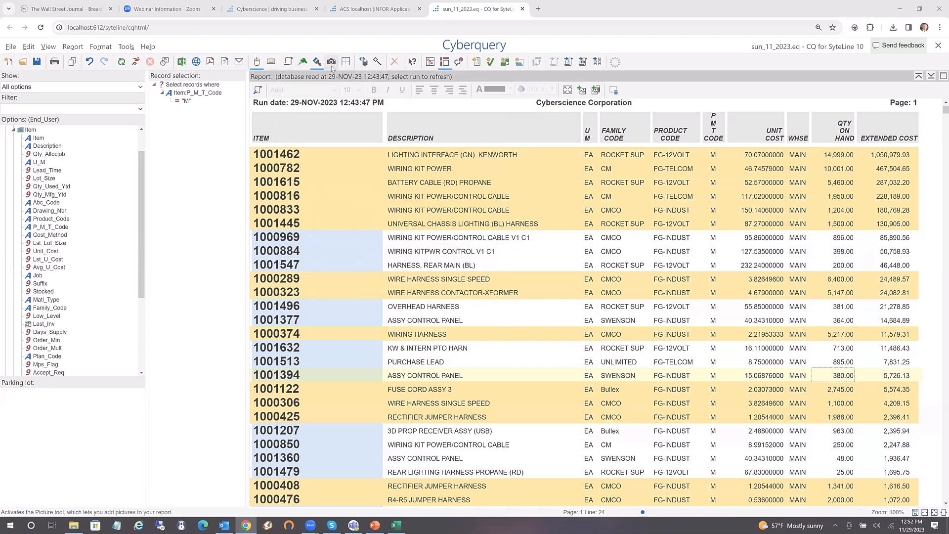
Draw a border around the report columns from ITEM to EXTENDED COST
mouse_move(332, 66)
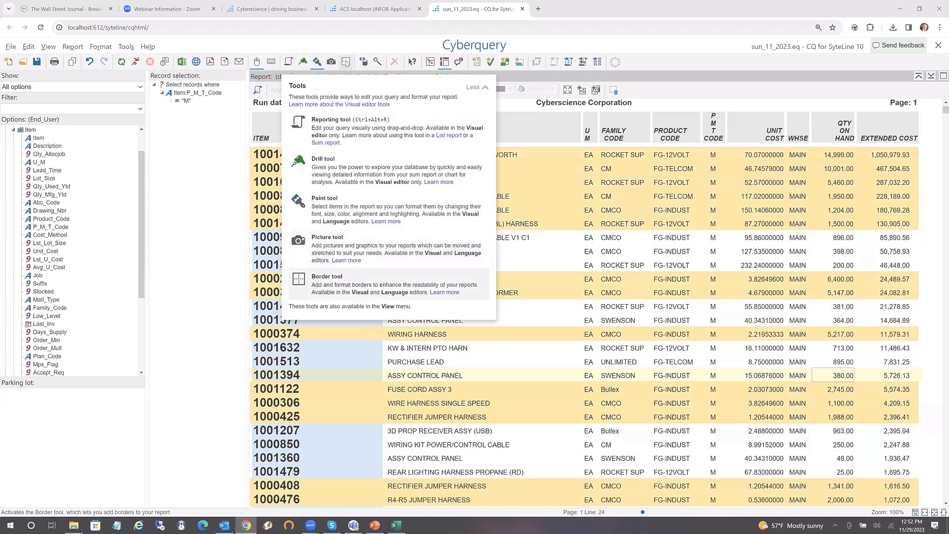
left_click(346, 62)
left_click_drag(351, 149, 895, 187)
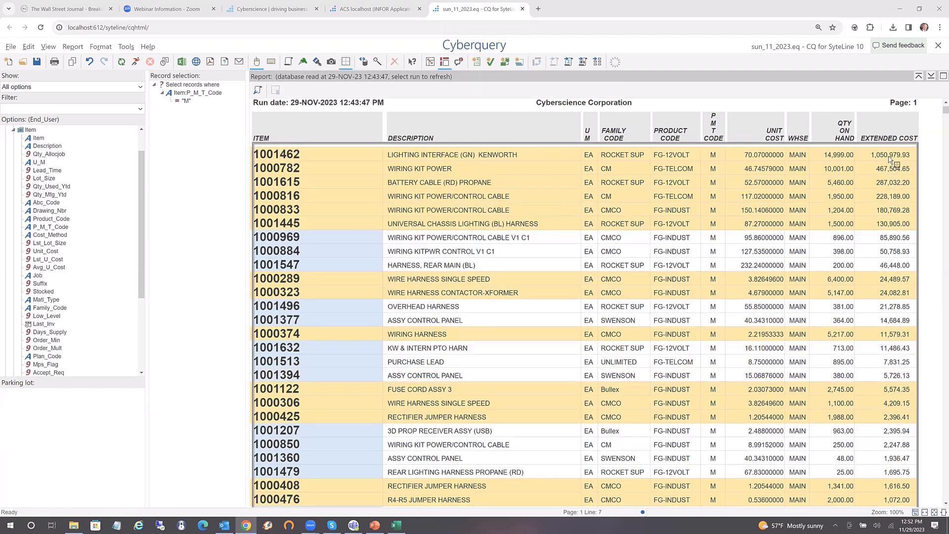
Turn on alternating green and white row striping in the border properties
right_click(861, 156)
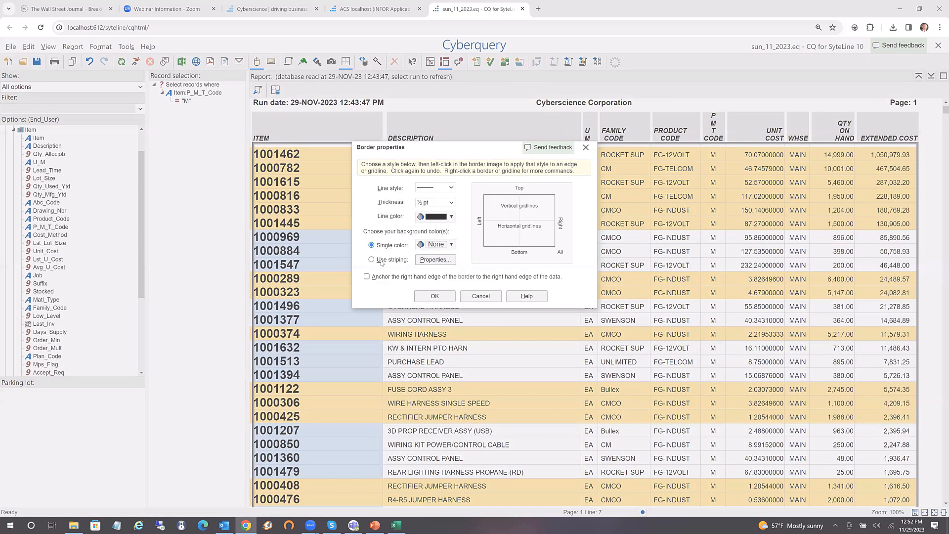
left_click(377, 260)
left_click(436, 260)
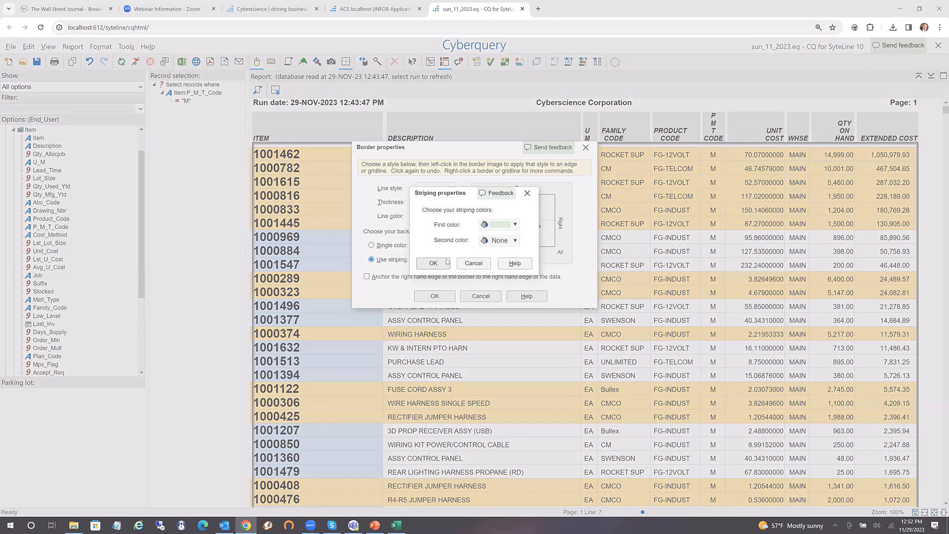
left_click(435, 266)
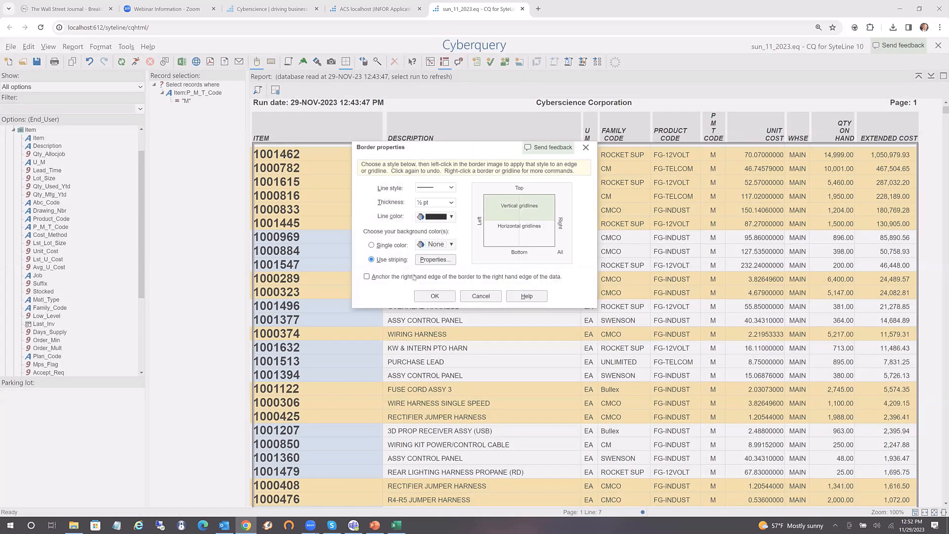
left_click(428, 297)
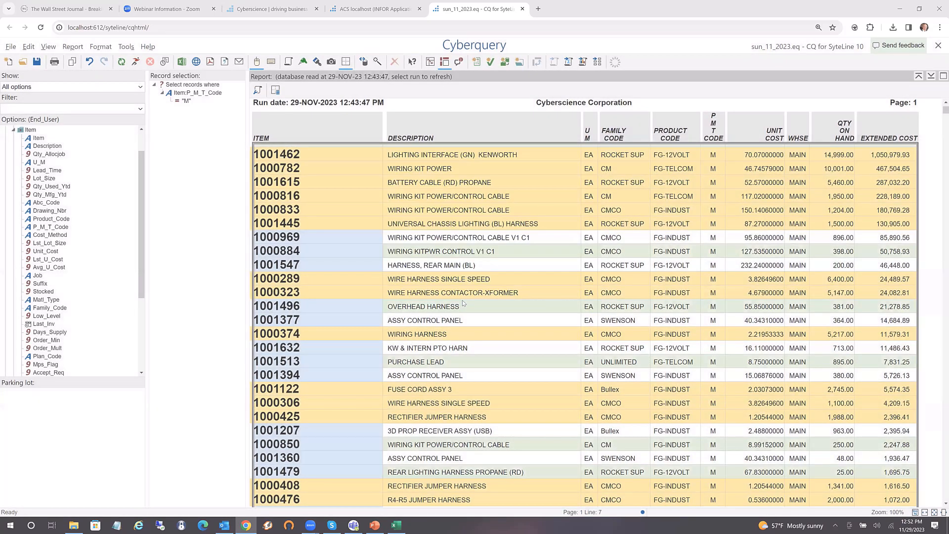
Review the finished item-cost report, then start a new report and answer the sun_11_2023.cqf save prompt
scroll(462, 300, "down", 10)
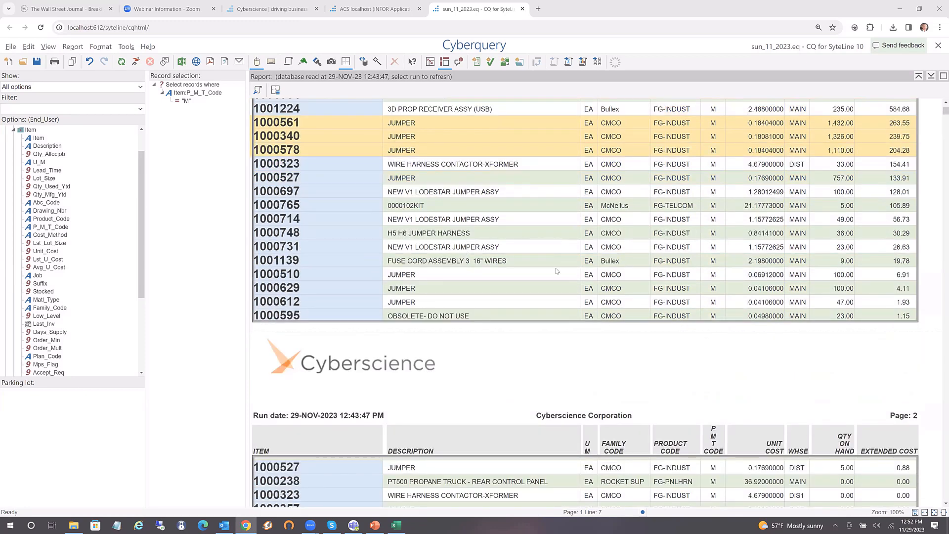
scroll(555, 271, "up", 3)
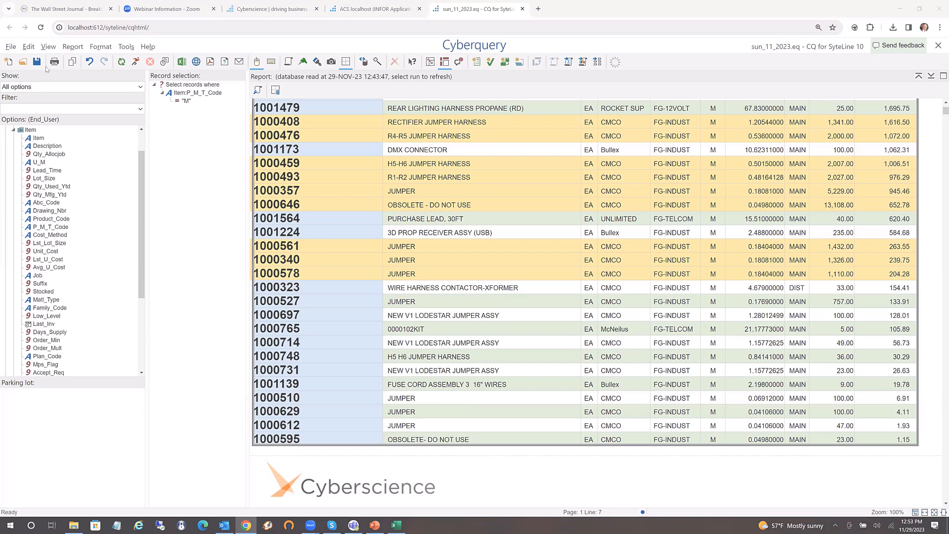
mouse_move(9, 65)
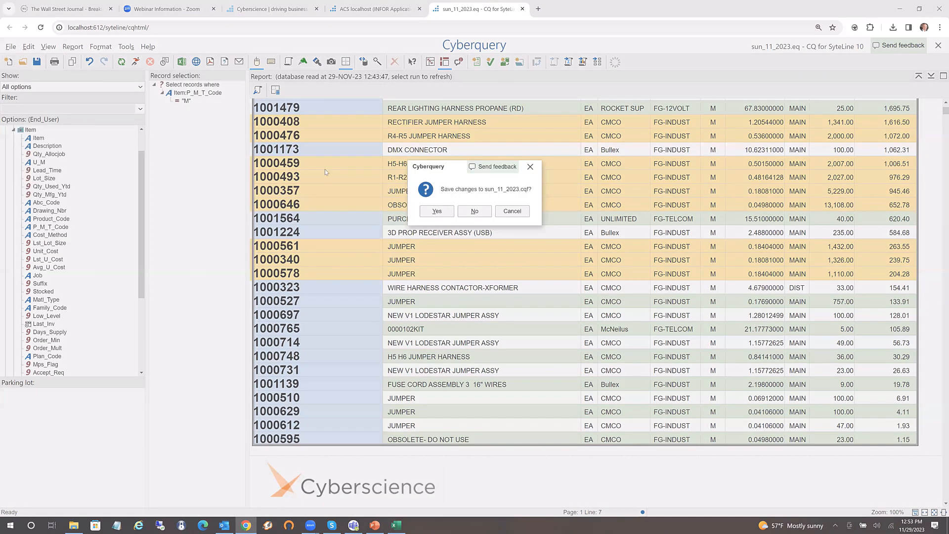
left_click(475, 211)
Start a Sum Report using Sales_Lines as the domain file
left_click(315, 149)
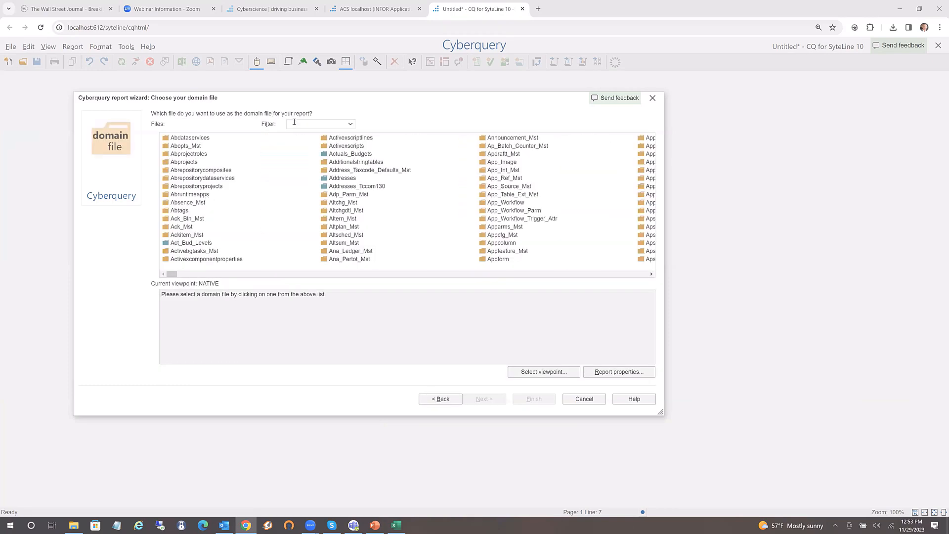
left_click(294, 122)
type("sales")
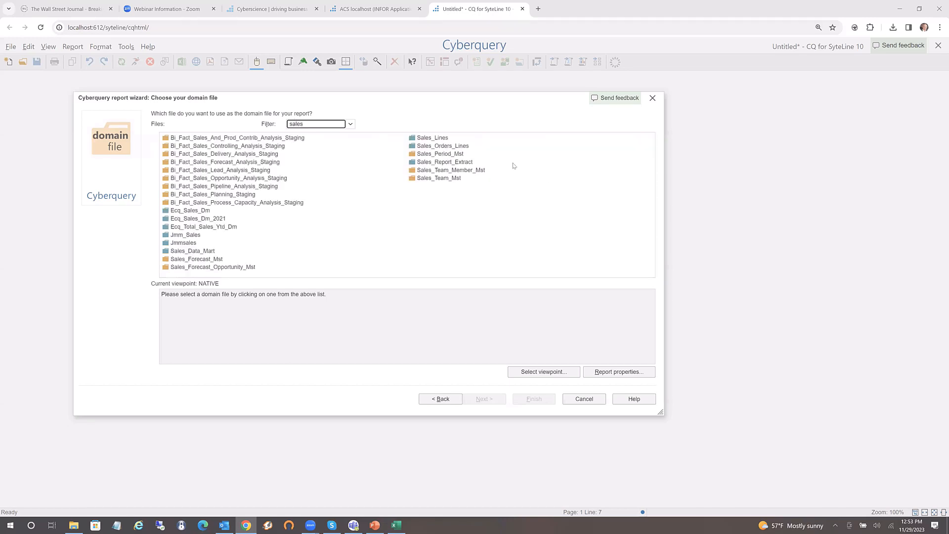
left_click(428, 140)
double_click(428, 140)
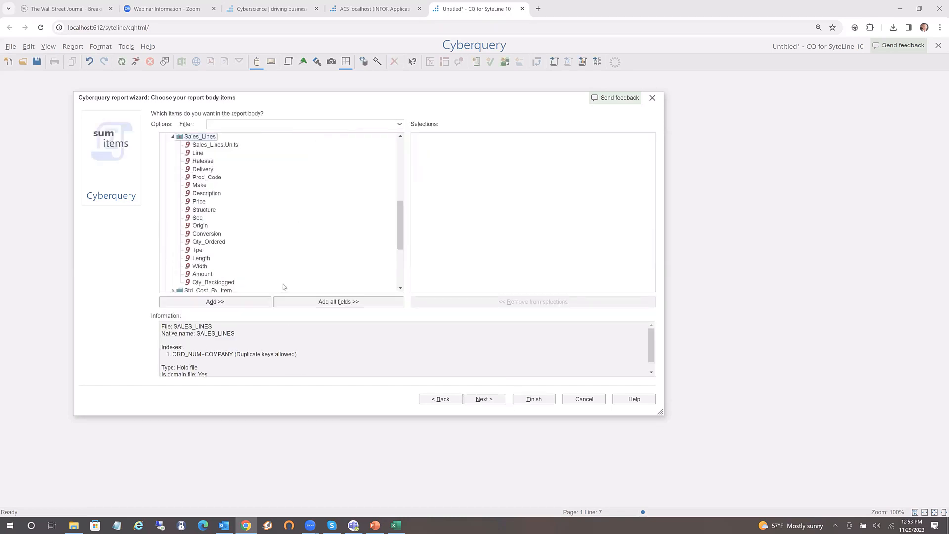
Sum Sales_Lines Amount in the body and sort by Addresses Name_Nama
double_click(207, 274)
left_click(493, 398)
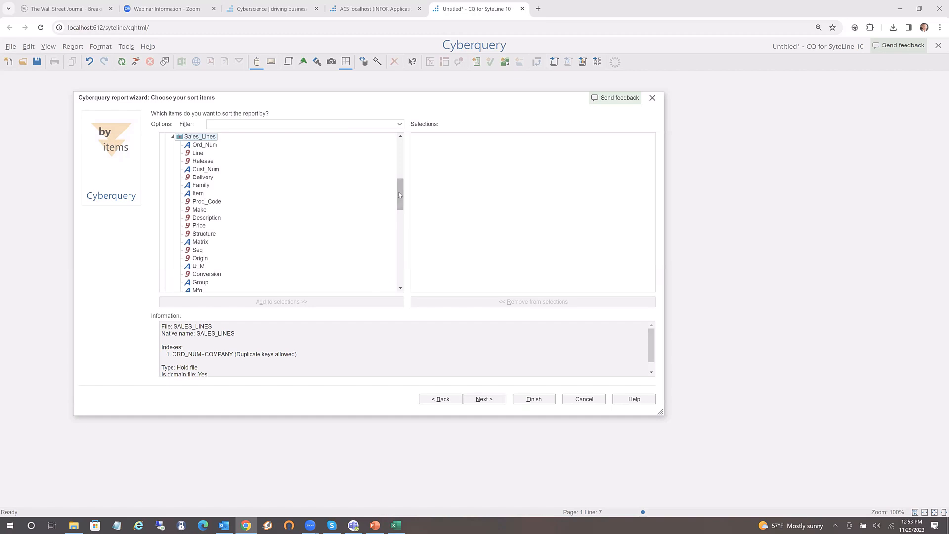
left_click_drag(399, 194, 403, 142)
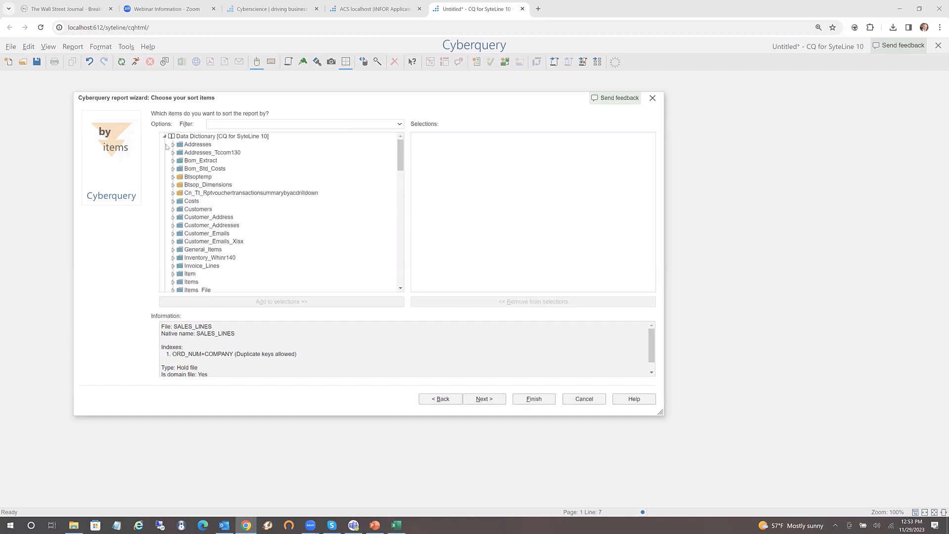
left_click(173, 144)
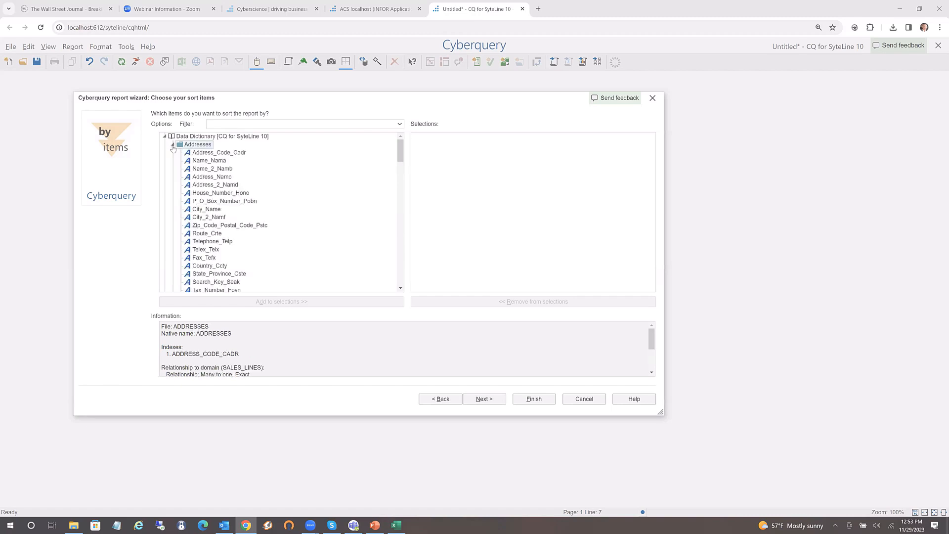
double_click(208, 161)
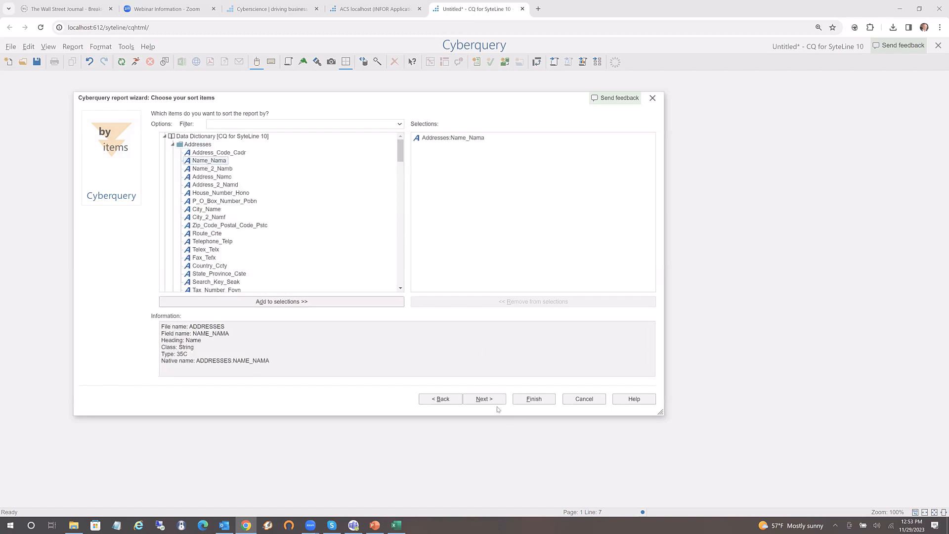
left_click(484, 399)
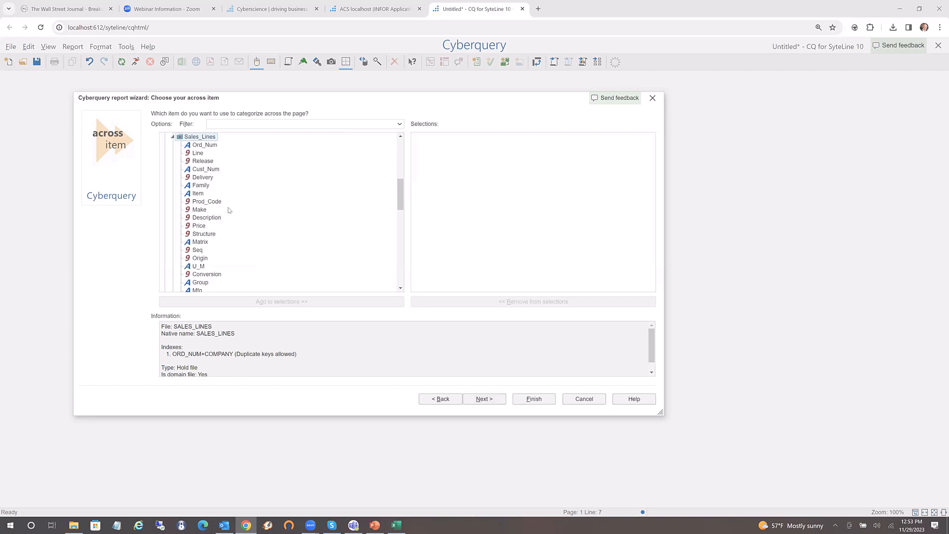
Compare the Sales_Lines fields and make Order_Date_Dt/Year/Total the across item
scroll(229, 213, "down", 3)
scroll(229, 211, "down", 2)
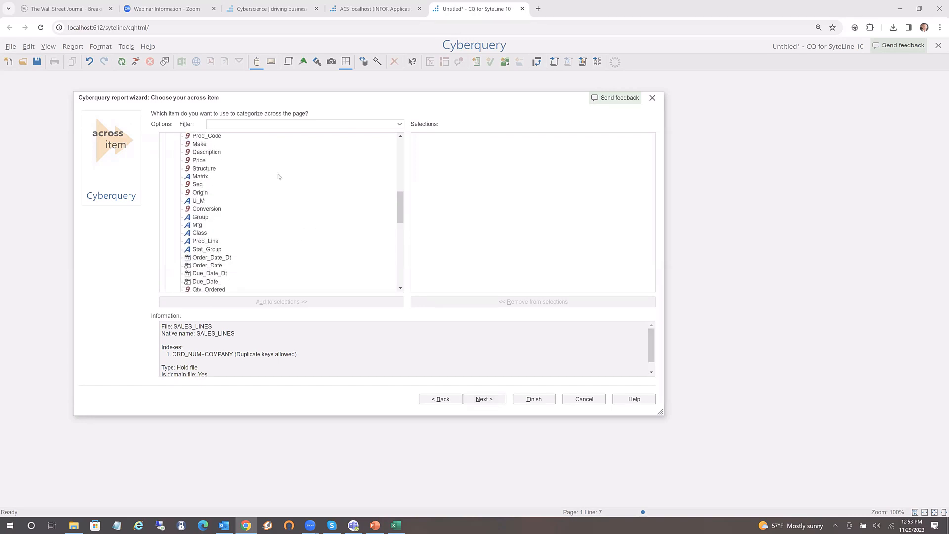
mouse_move(278, 177)
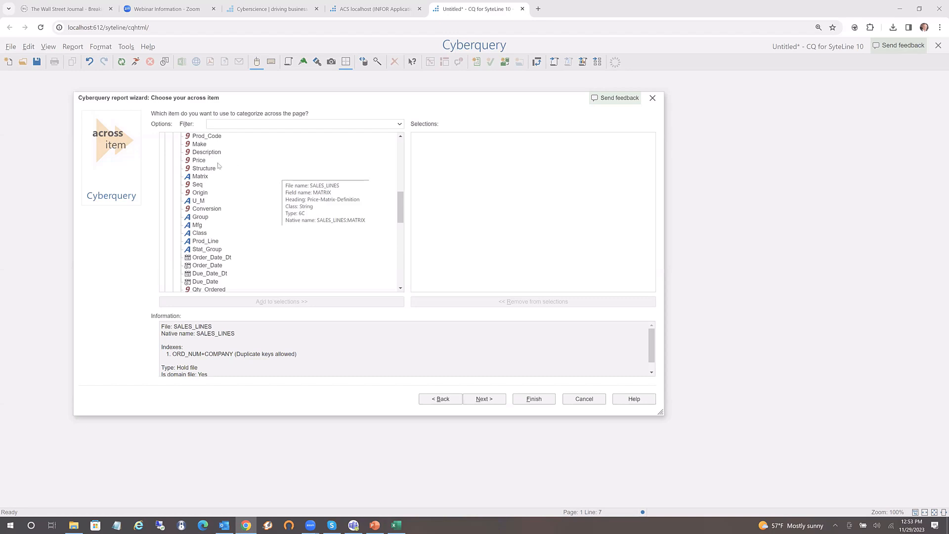
left_click(207, 153)
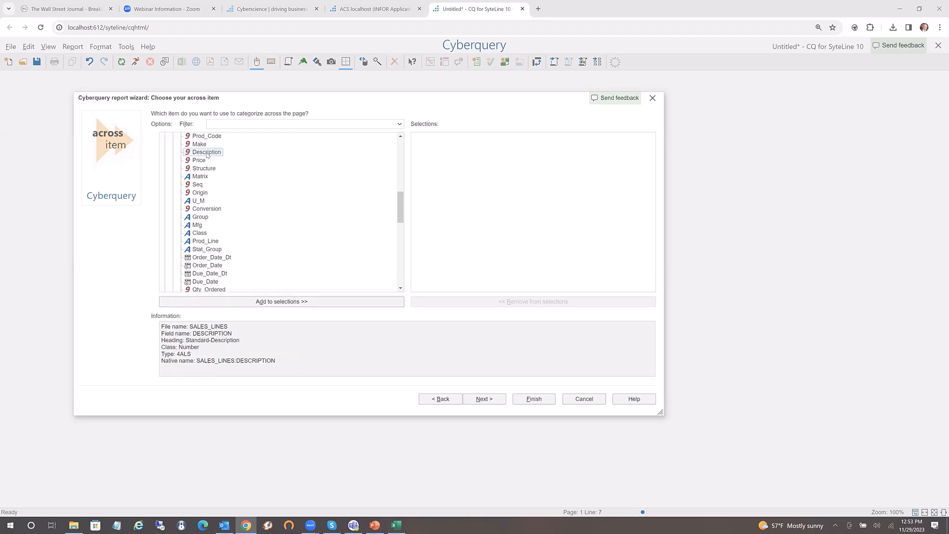
left_click(199, 202)
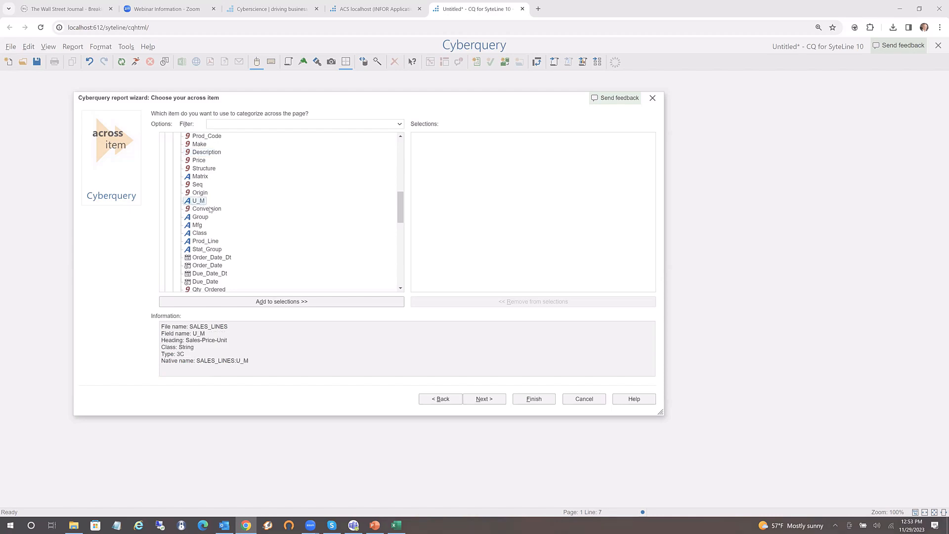
left_click(202, 211)
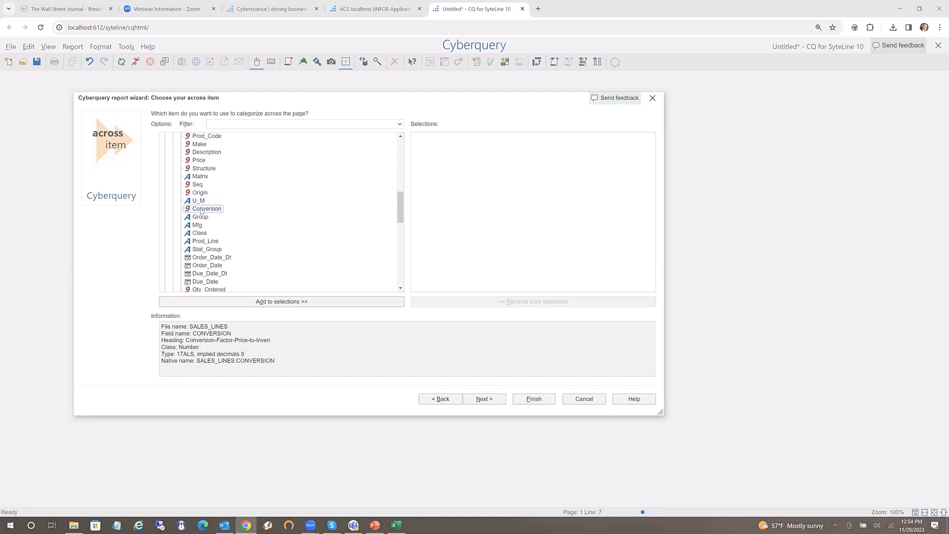
left_click(202, 258)
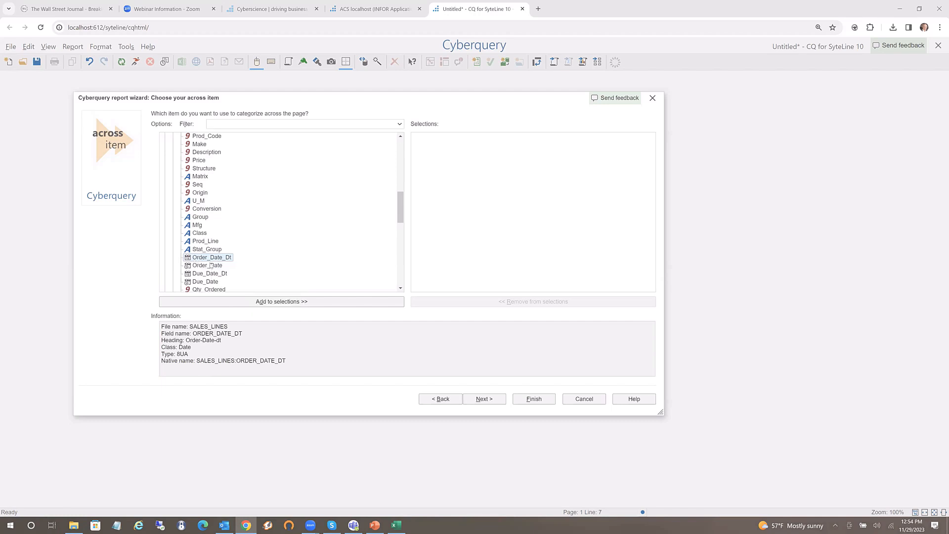
left_click(204, 266)
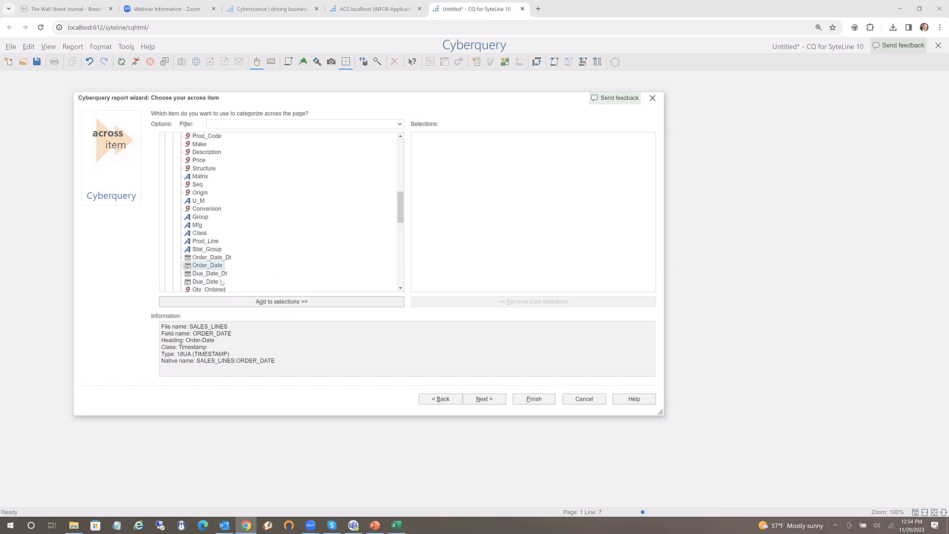
left_click_drag(205, 258, 510, 187)
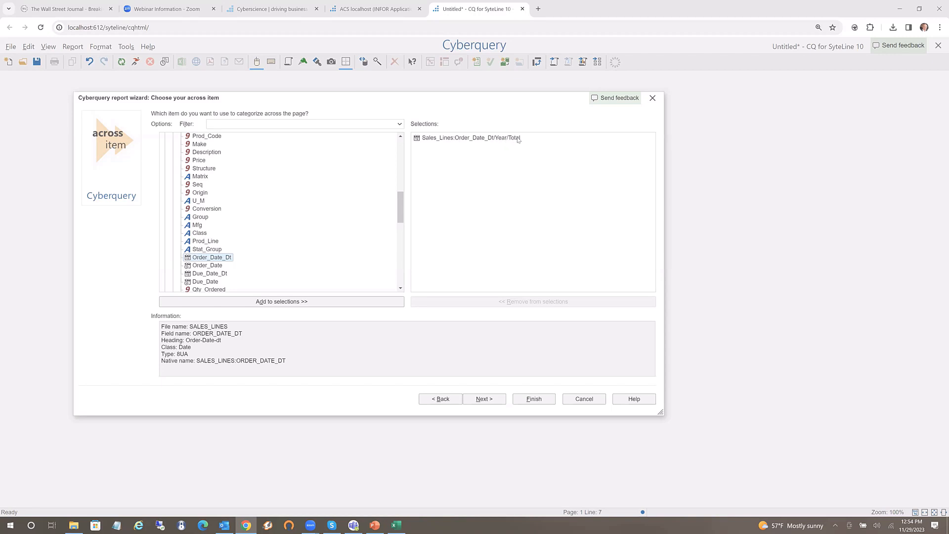
left_click(461, 139)
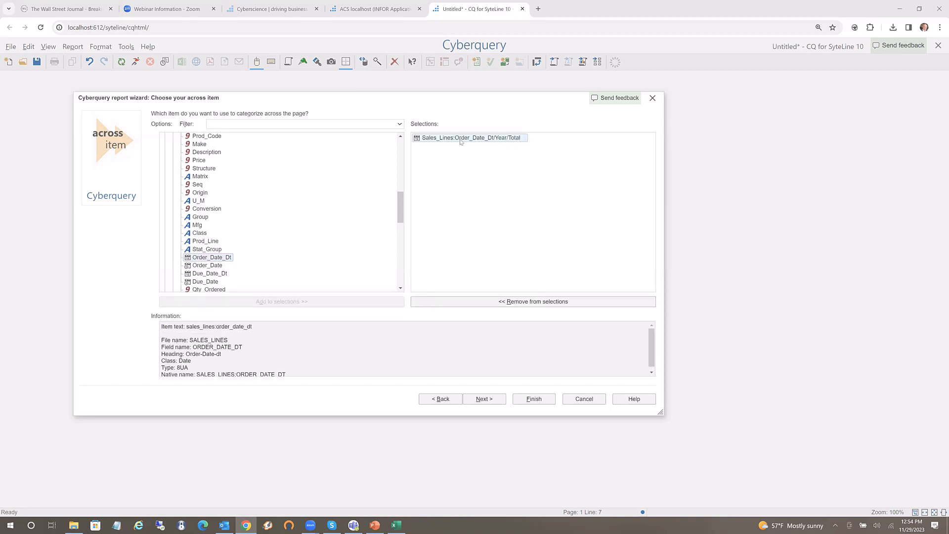
right_click(460, 141)
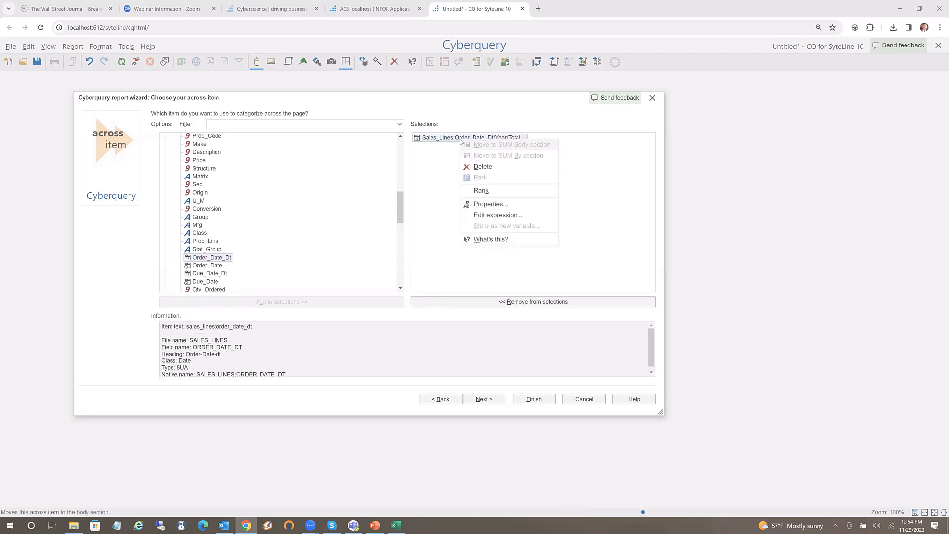
left_click(487, 205)
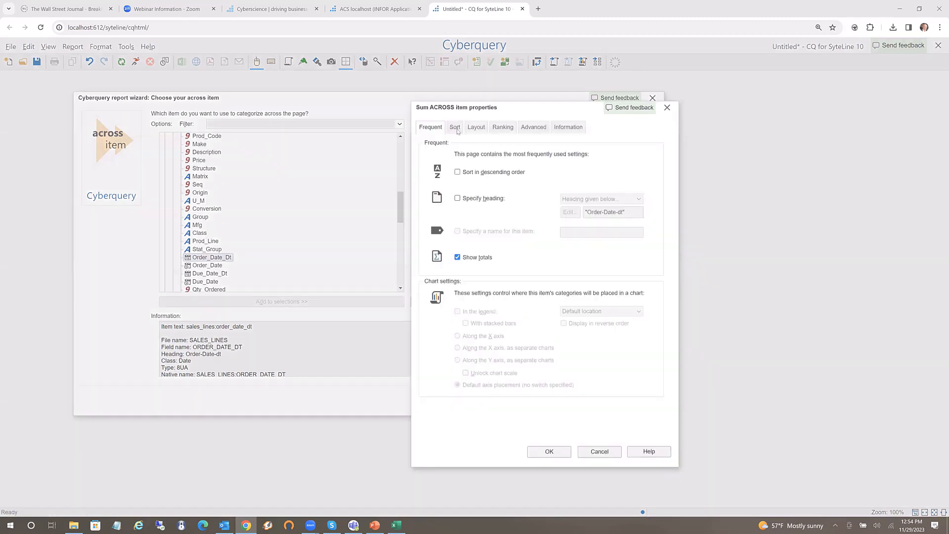
left_click(455, 127)
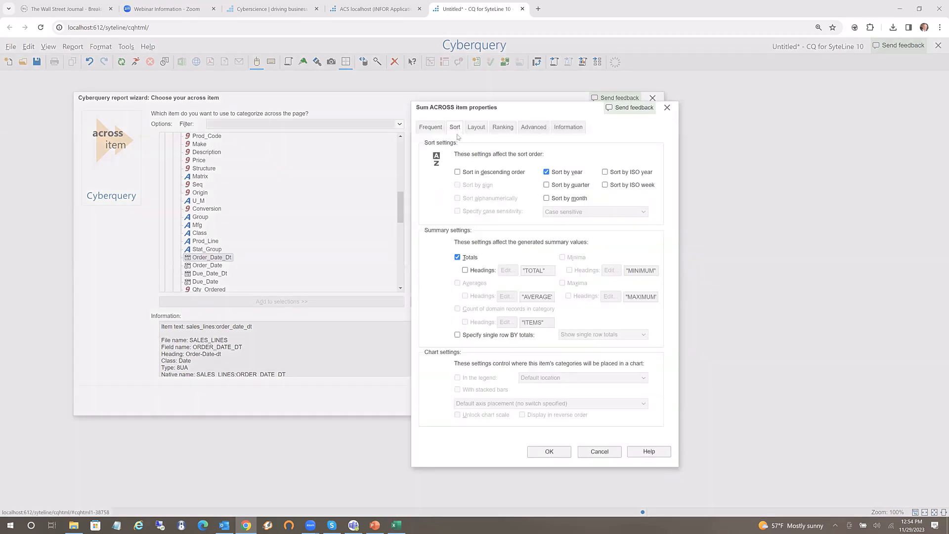
left_click(550, 172)
left_click(546, 185)
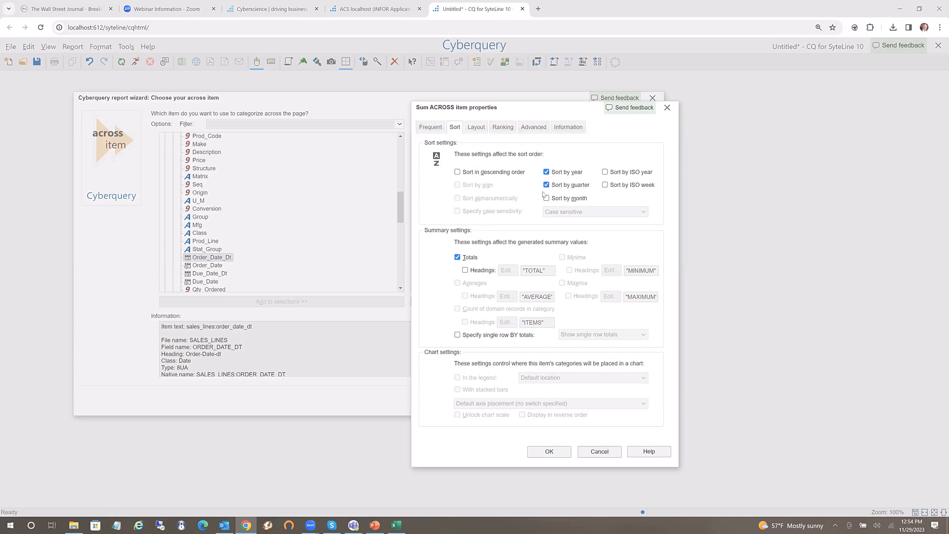
left_click(546, 198)
left_click(547, 199)
left_click(547, 451)
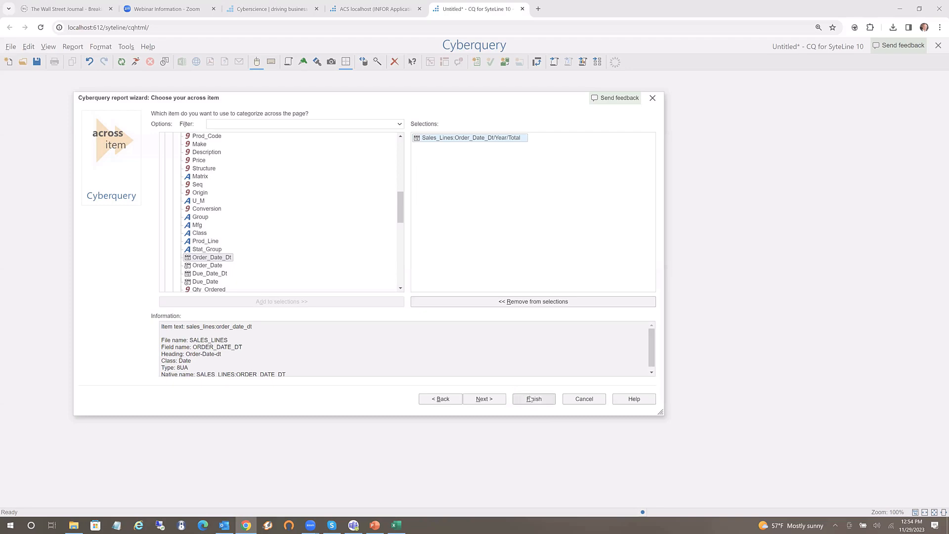
Run the report and add the General_Items Description field as a column
left_click(532, 400)
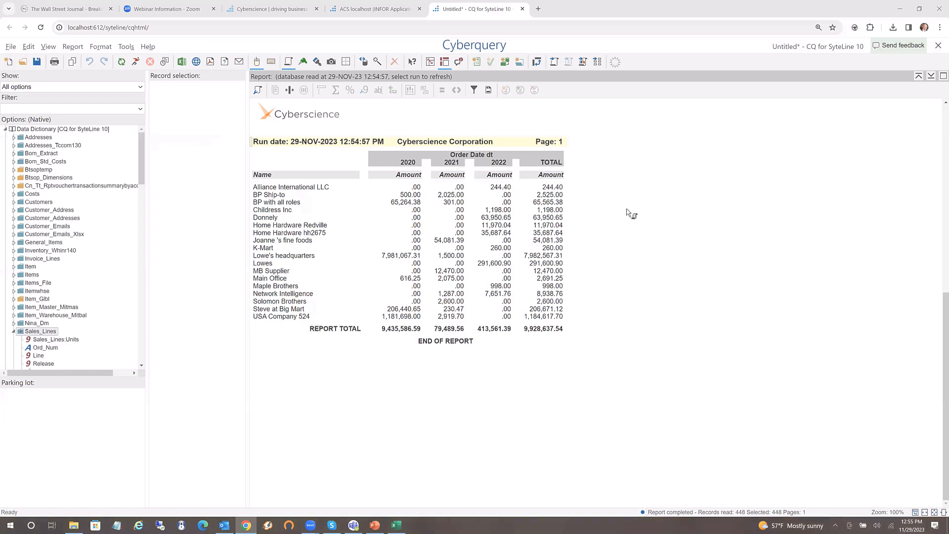
left_click(15, 243)
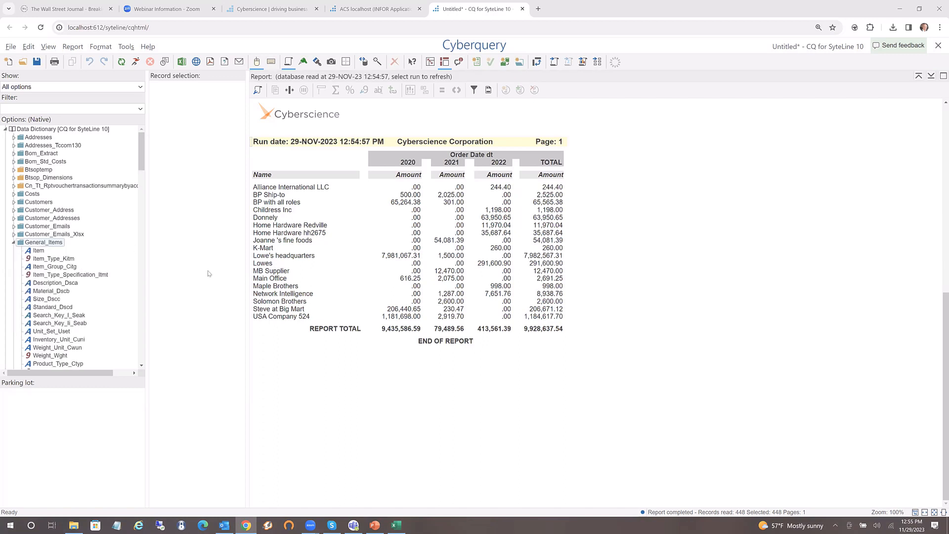
left_click_drag(58, 283, 346, 271)
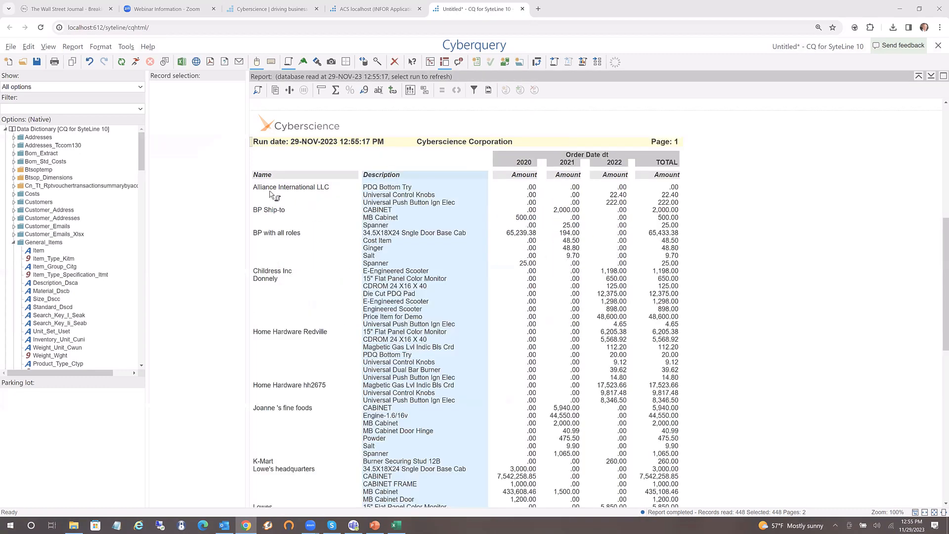
Move the Description column to the left of the Name column
left_click(380, 238)
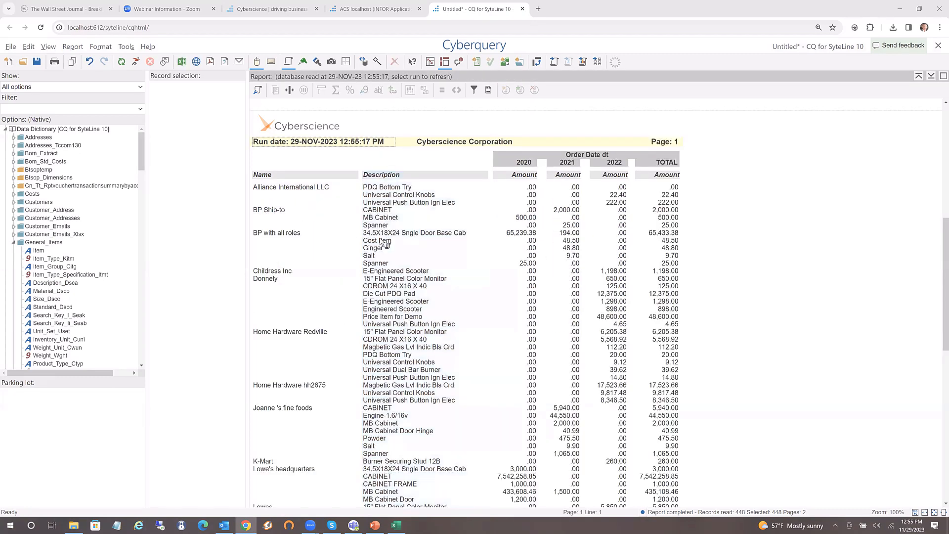
left_click(382, 242)
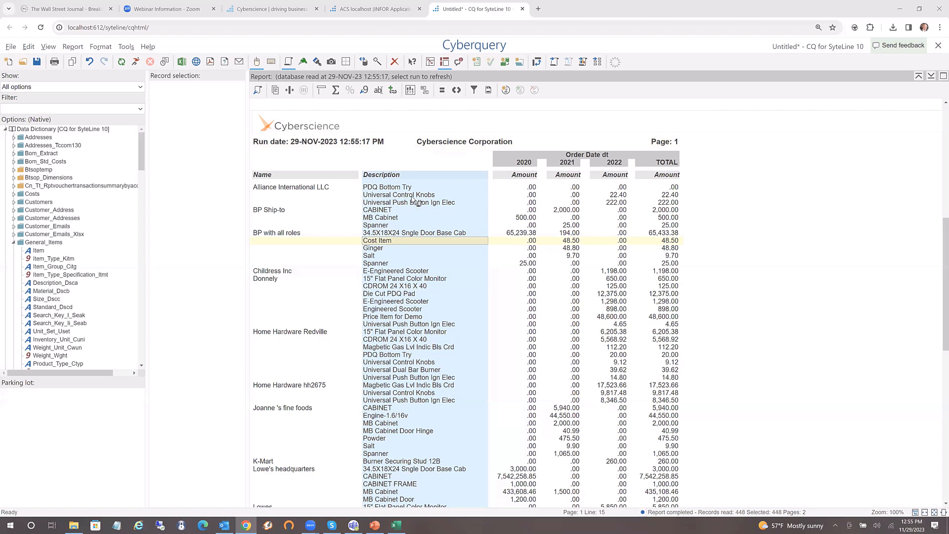
mouse_move(416, 200)
left_mouse_down()
mouse_move(329, 179)
mouse_move(257, 209)
left_mouse_up()
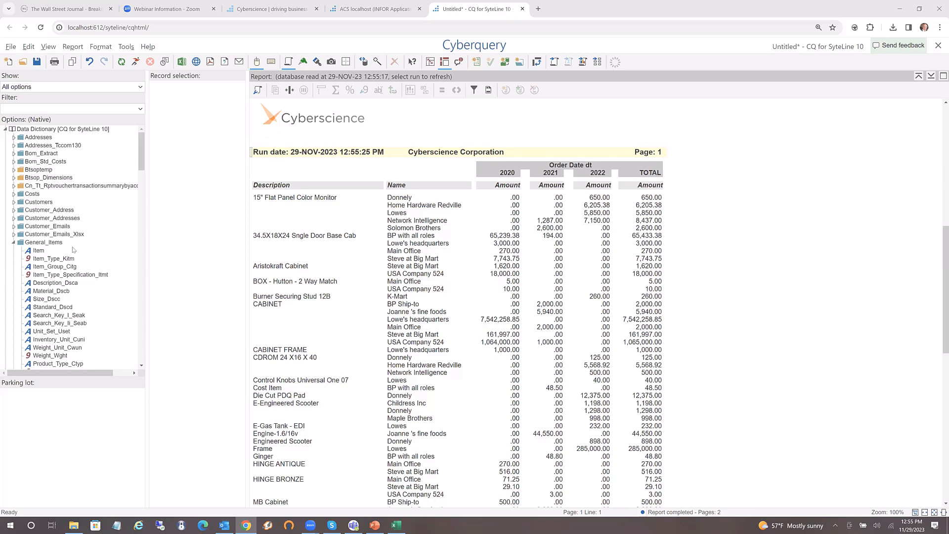
Delete the Description column so 2020–2022 amounts show by customer name only
mouse_move(79, 255)
left_click(304, 243)
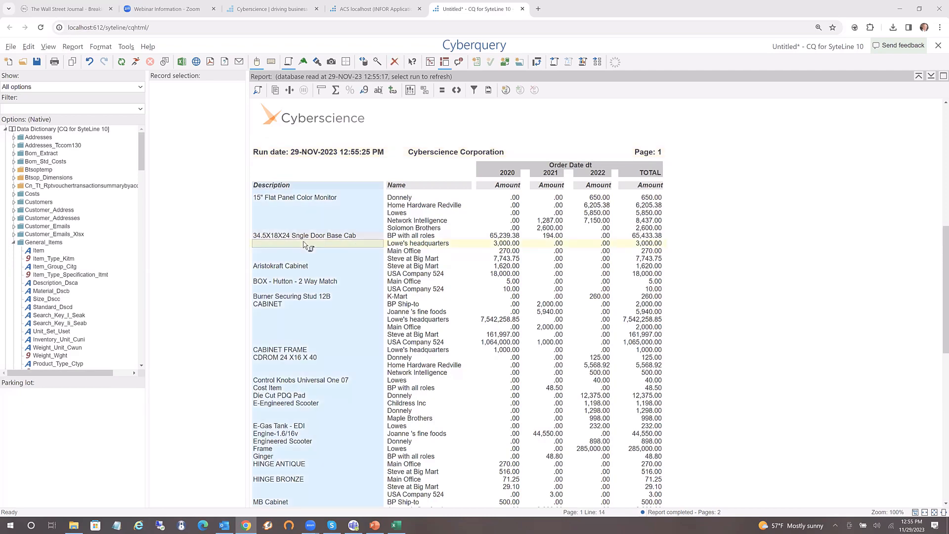
key("Delete")
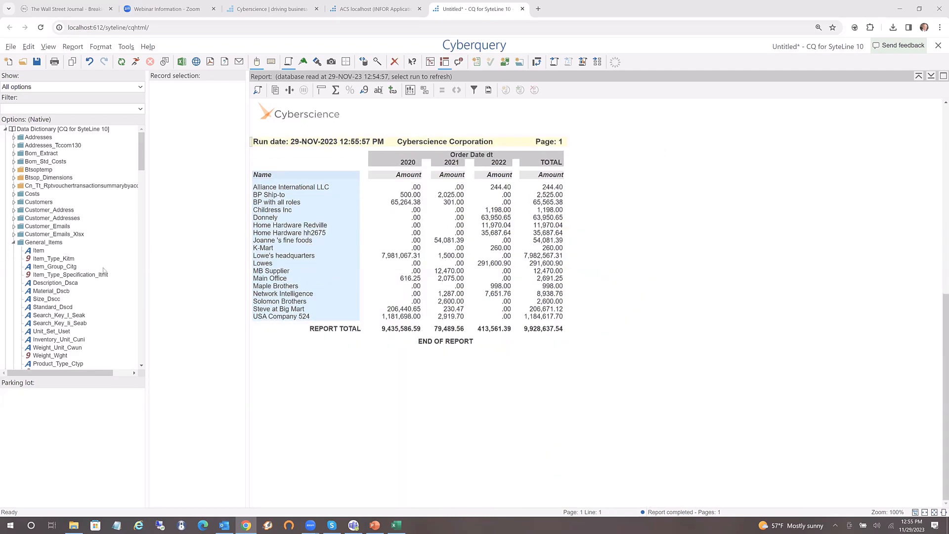
left_click(13, 234)
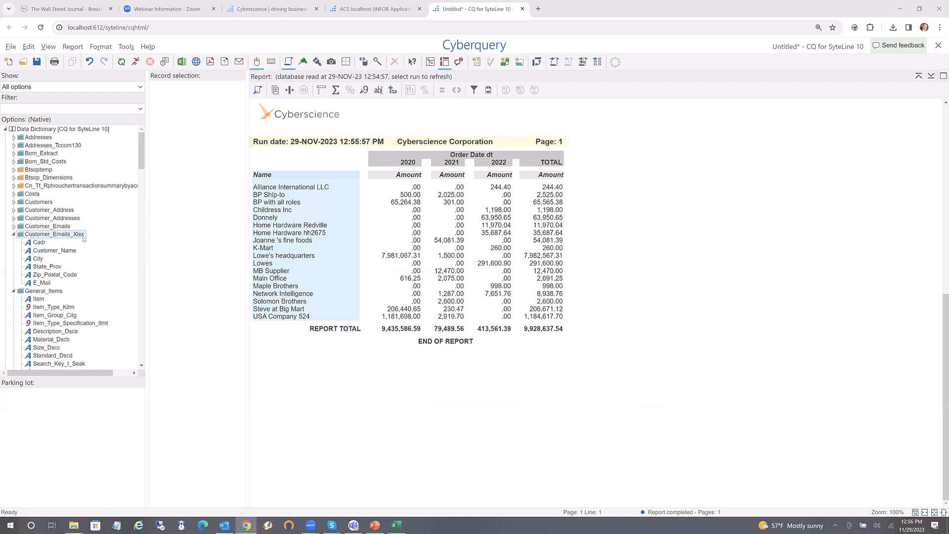
left_click(44, 285)
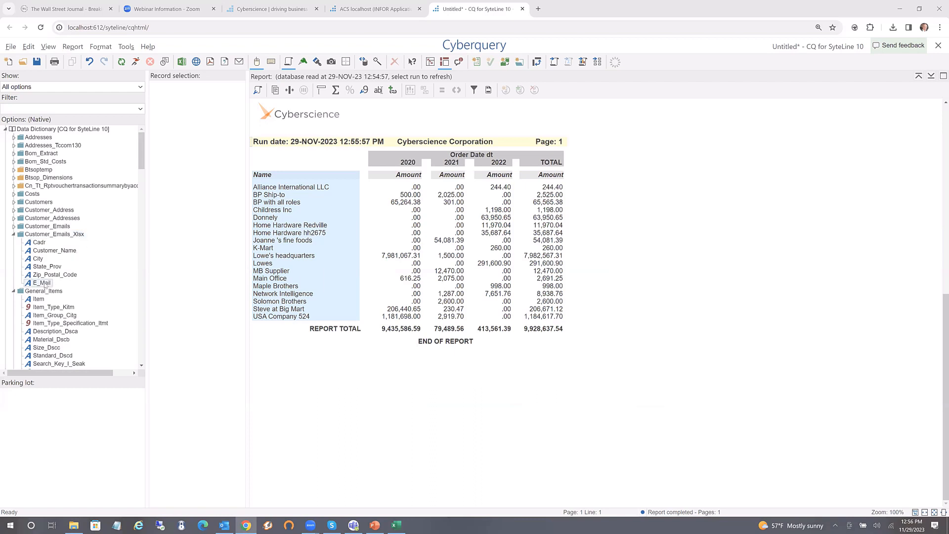
left_click_drag(36, 285, 351, 270)
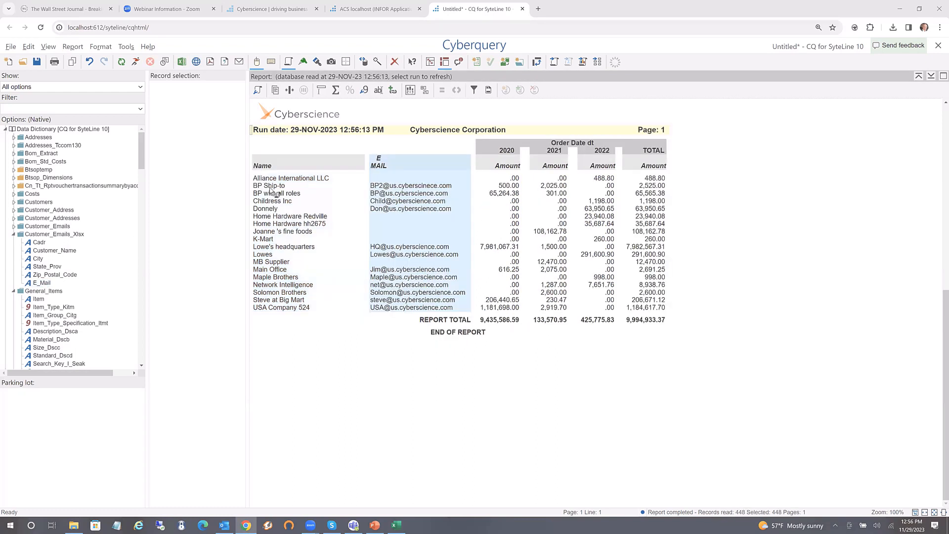
left_click(270, 188)
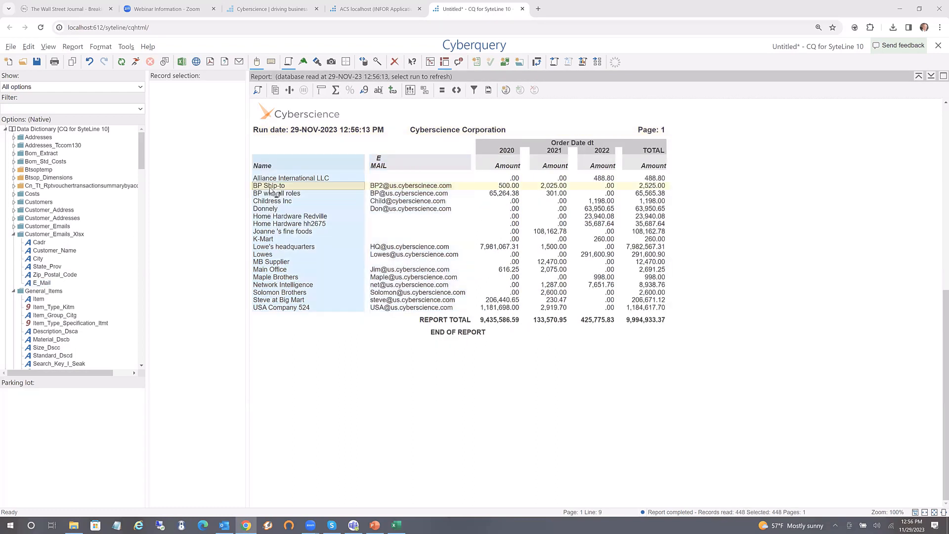
left_click(402, 209)
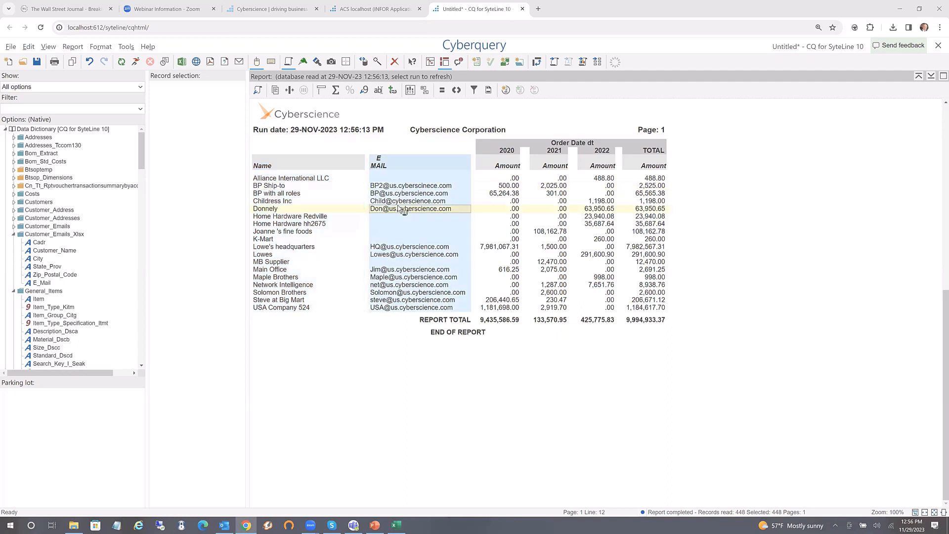
left_click(503, 248)
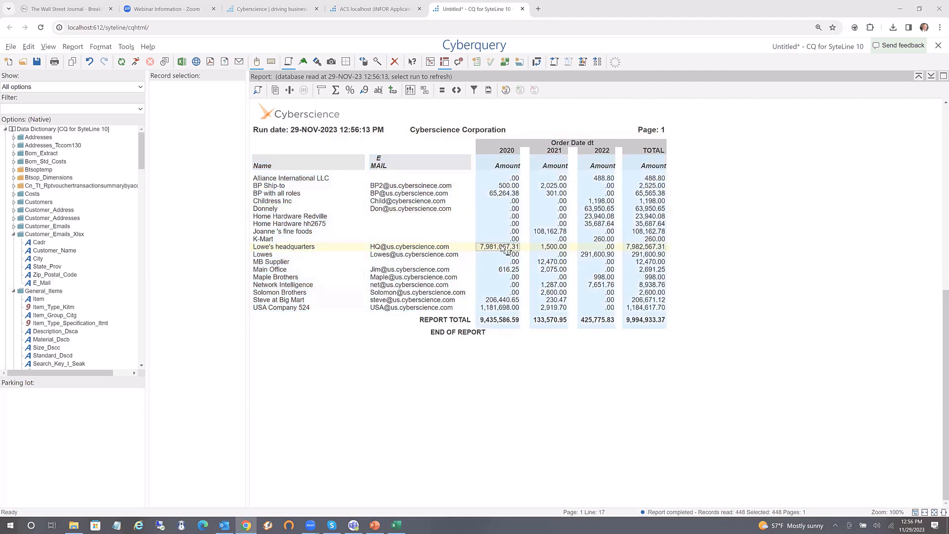
left_click(391, 203)
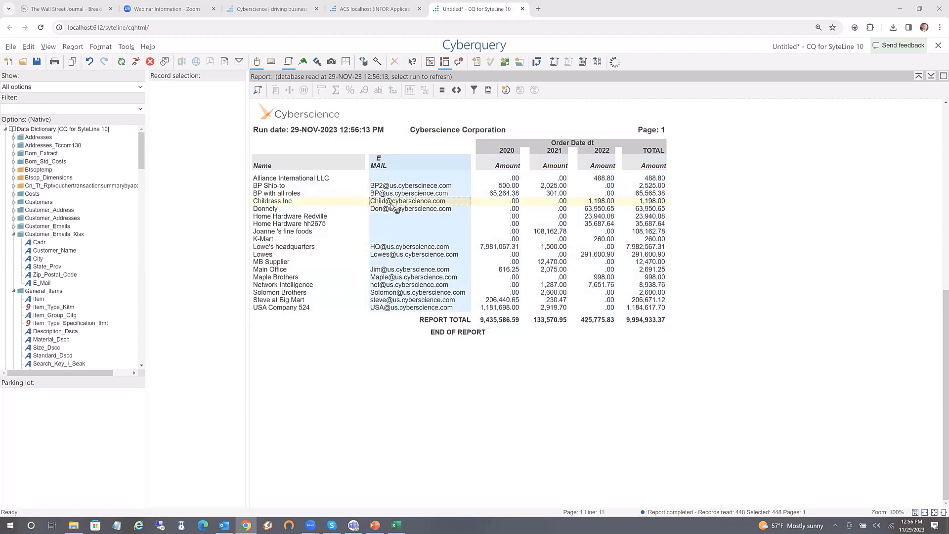
key("Delete")
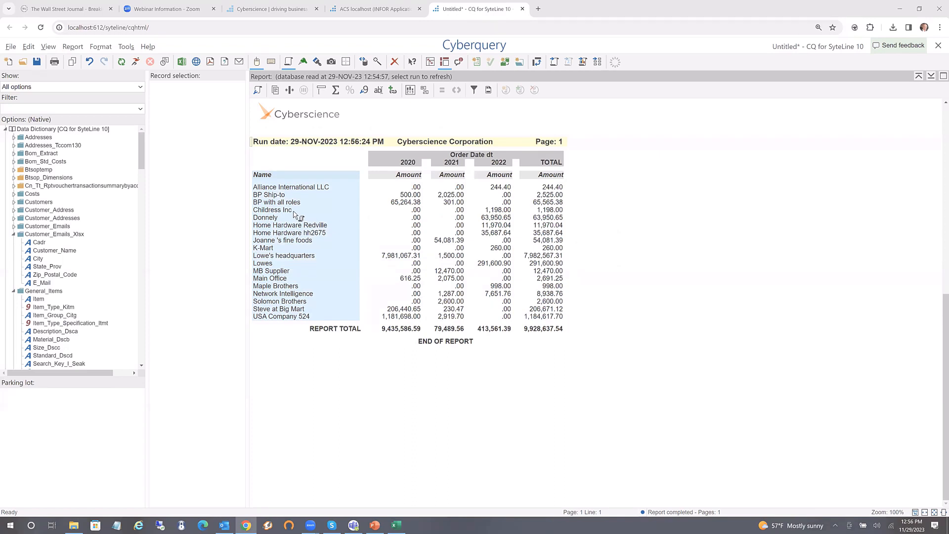
Create an is-equal-to name condition, replacing the Childress Inc value with a new runtime parameter
right_click(294, 213)
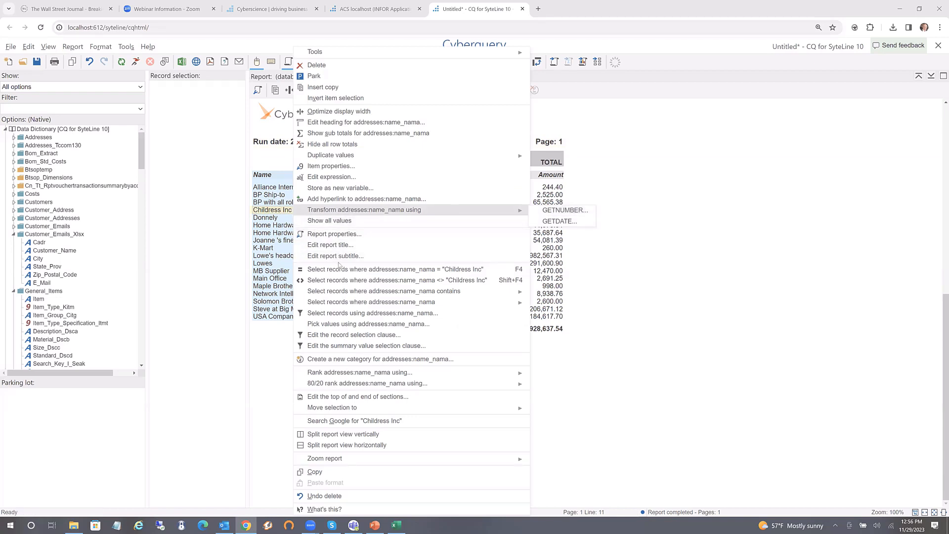
left_click(339, 315)
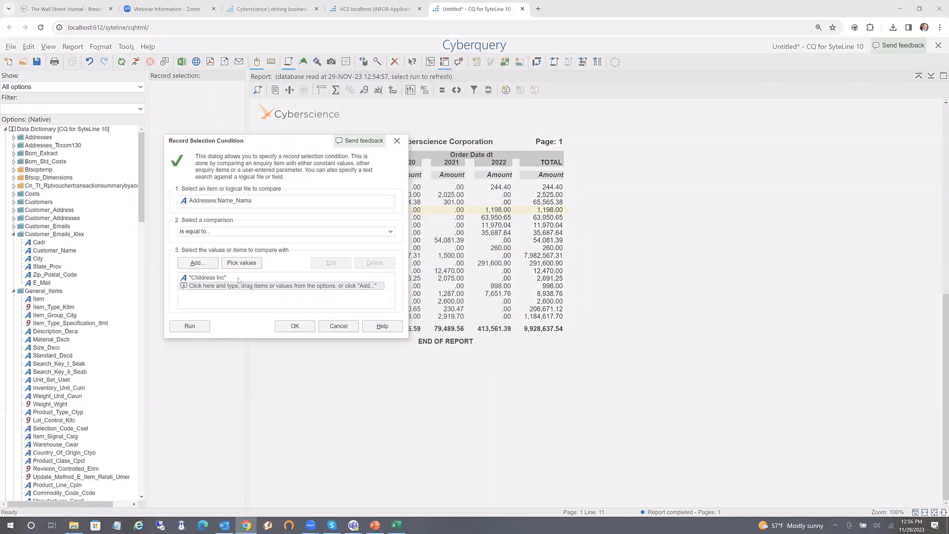
left_click(390, 233)
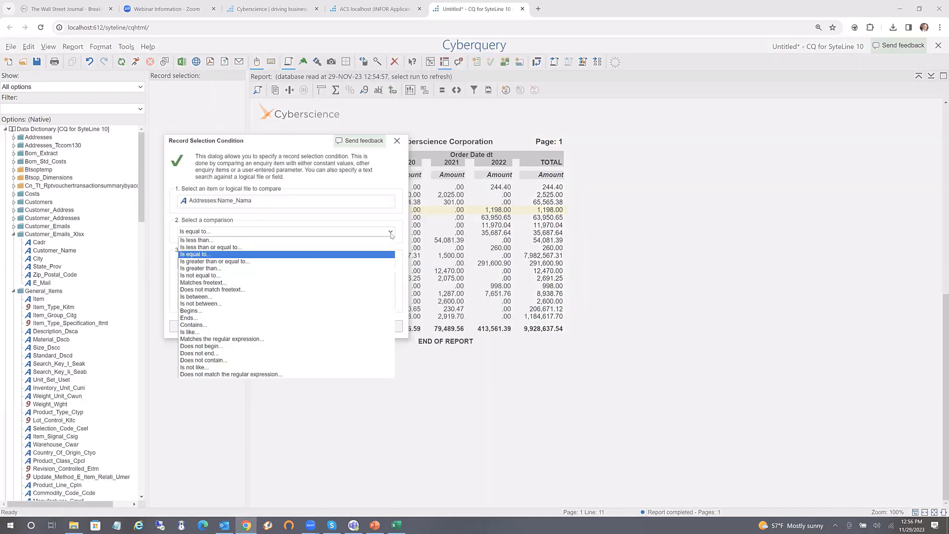
left_click(199, 255)
left_click(205, 279)
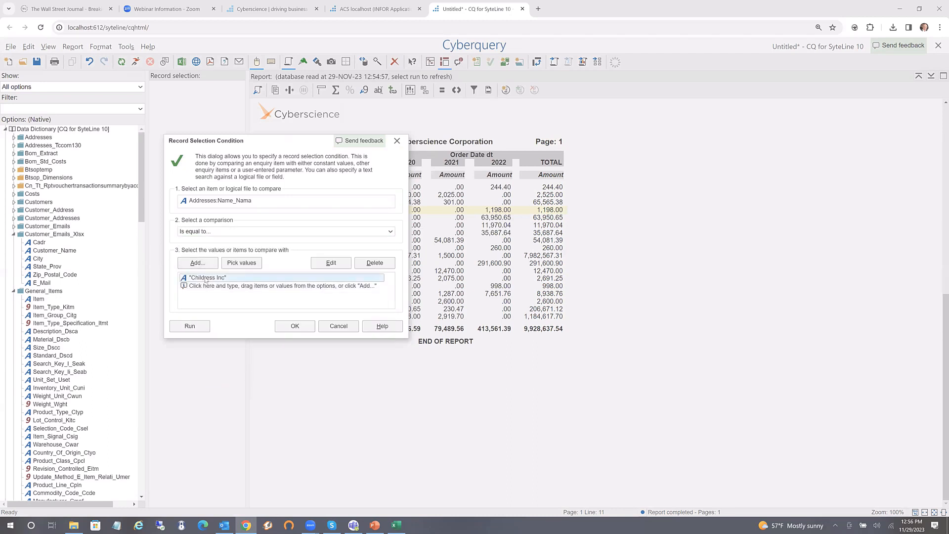
left_click(385, 265)
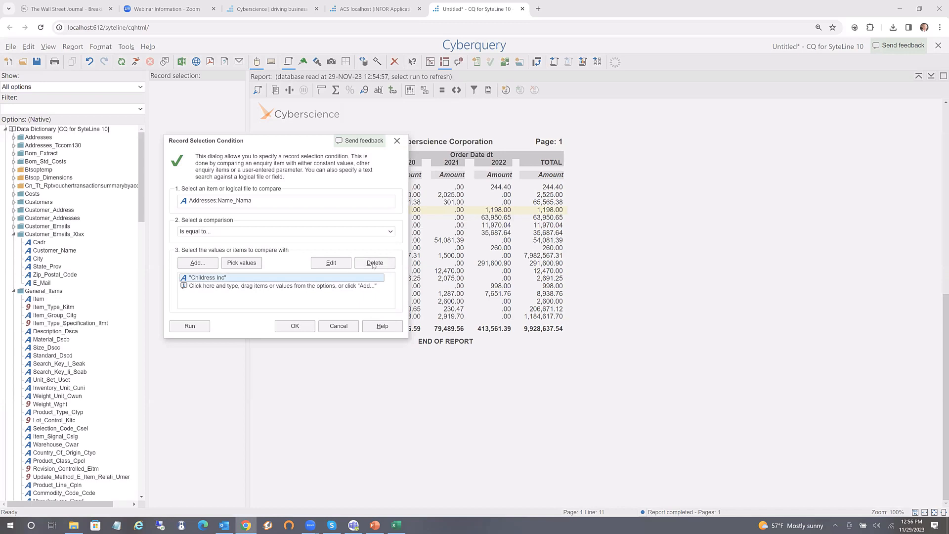
left_click(204, 266)
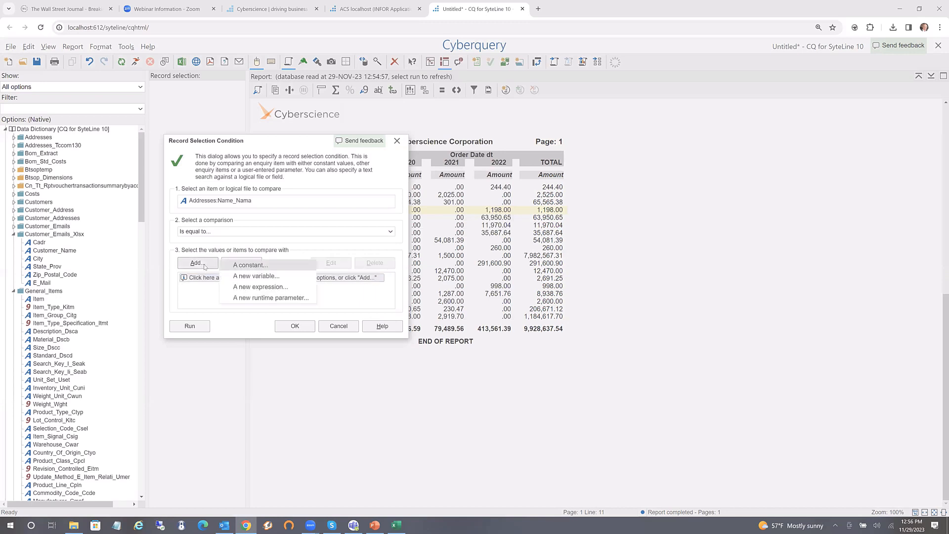
left_click(253, 298)
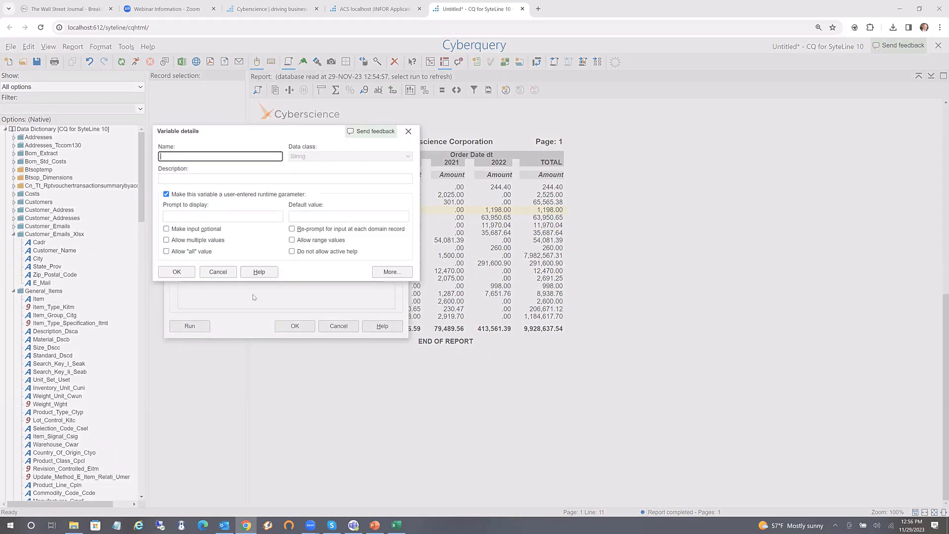
Define parameter input_cust_name_sus: prompt 'Please select customer names', default ALL, allowing multiple values
type("input_cust_name_sus")
key("Tab")
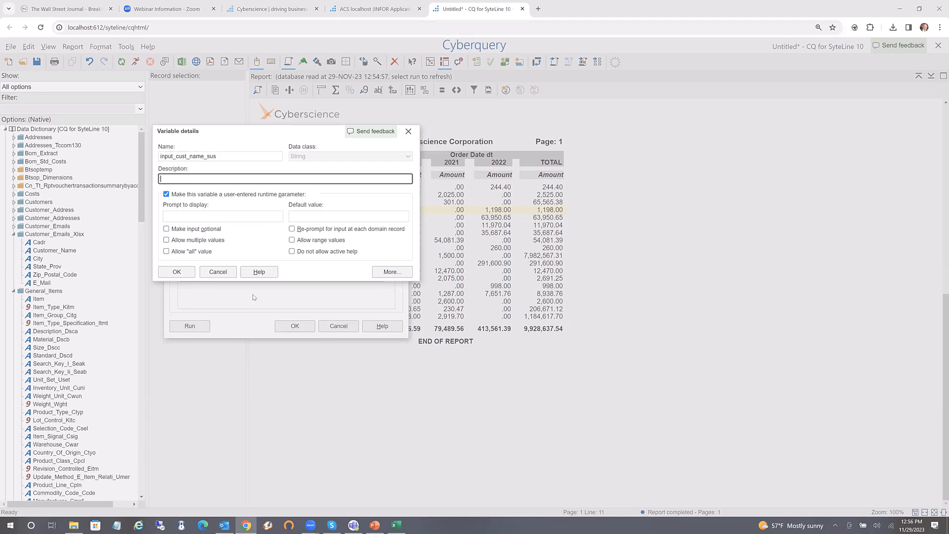
key("Tab")
key("Tab")
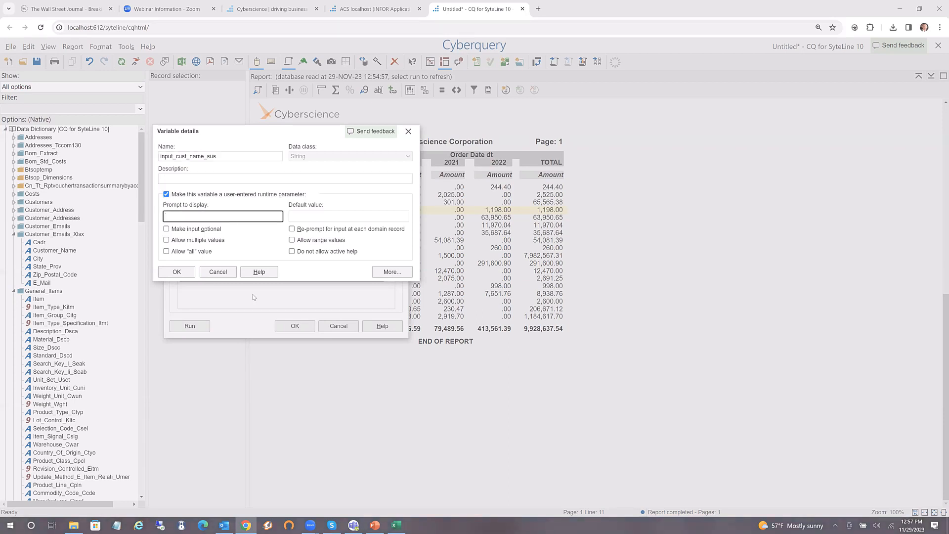
type("Please")
type(" select cu")
type("tsom")
key("BackSpace")
key("BackSpace")
key("BackSpace")
key("BackSpace")
type("stomer names")
key("Tab")
type("ALL")
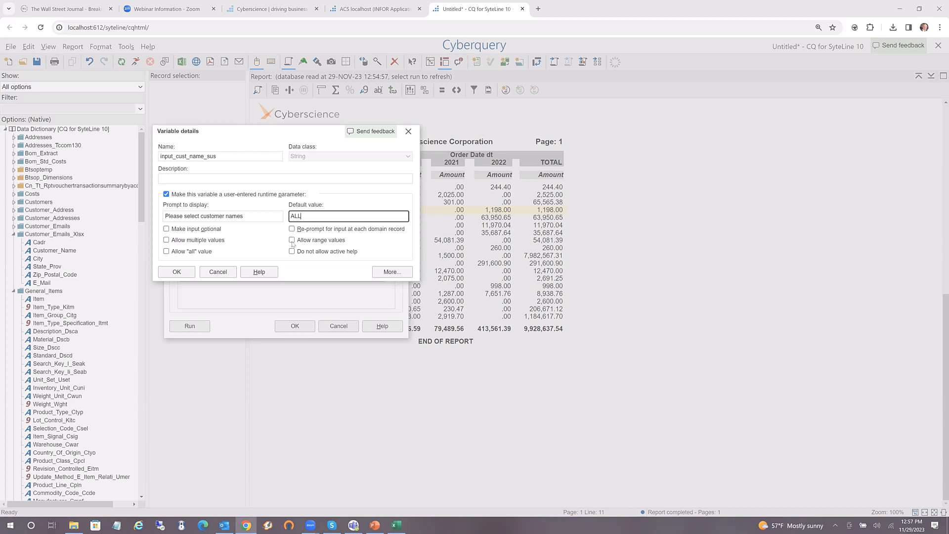
left_click(167, 240)
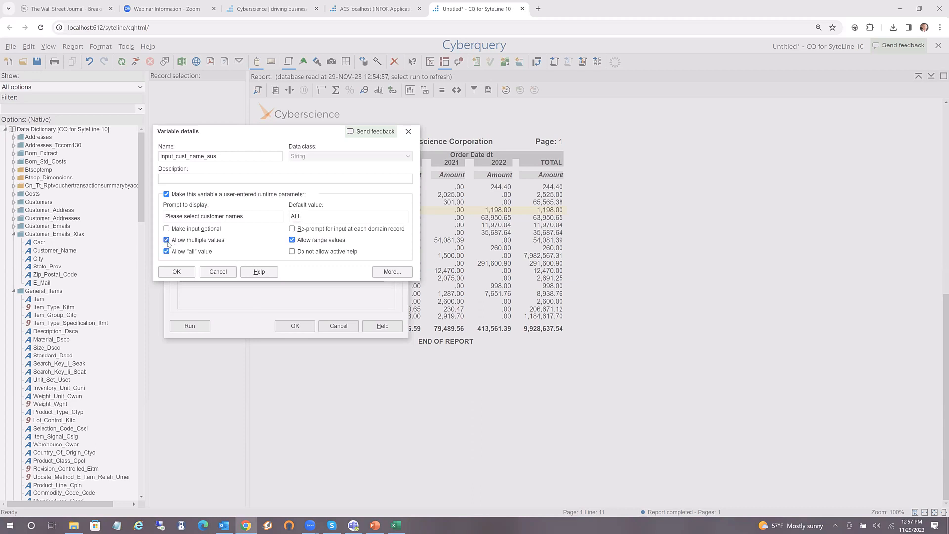
left_click(177, 272)
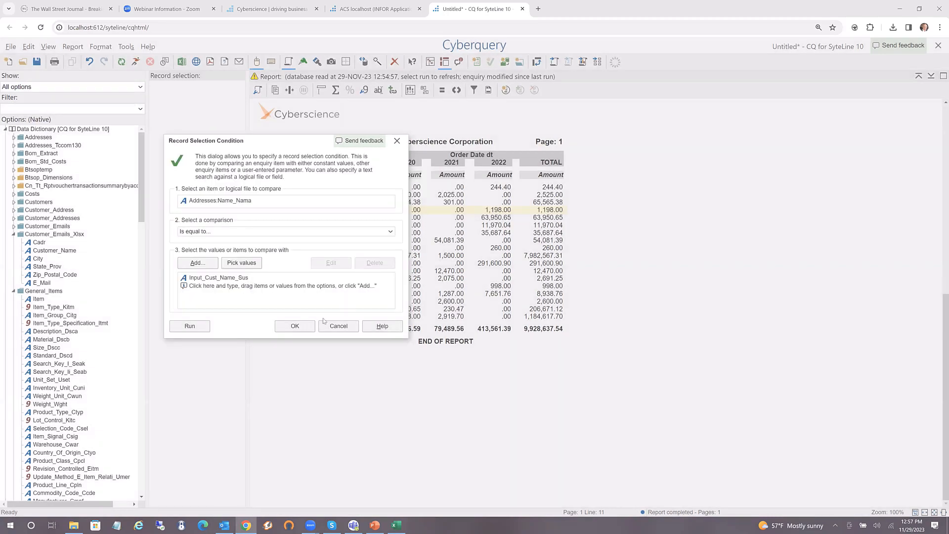
Run the report for Childress Inc, Donnely and Lowe's headquarters instead of ALL
left_click(295, 327)
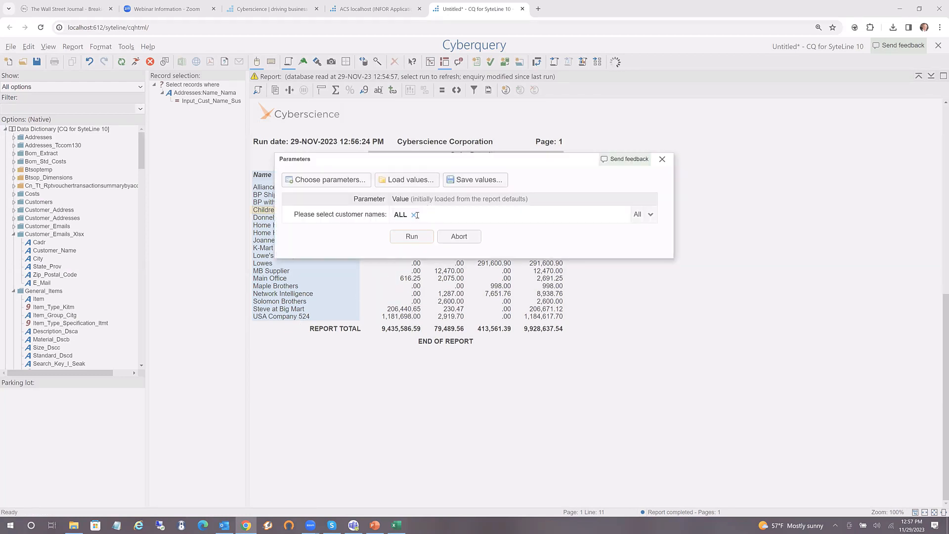
left_click(415, 214)
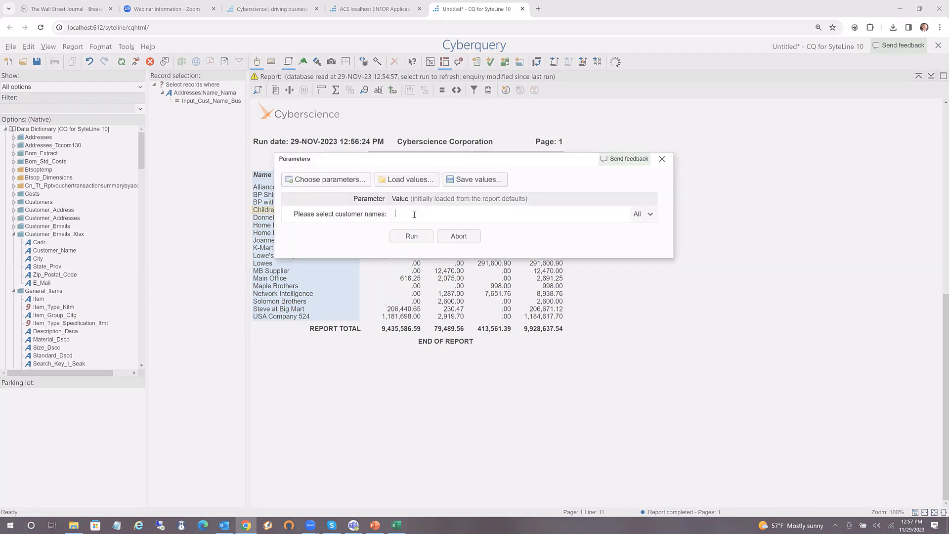
left_click(650, 213)
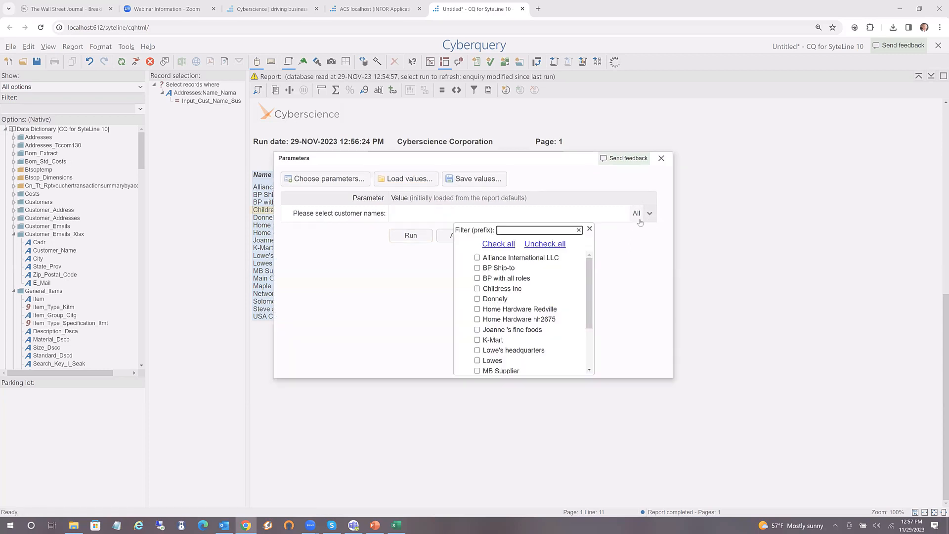
left_click(477, 288)
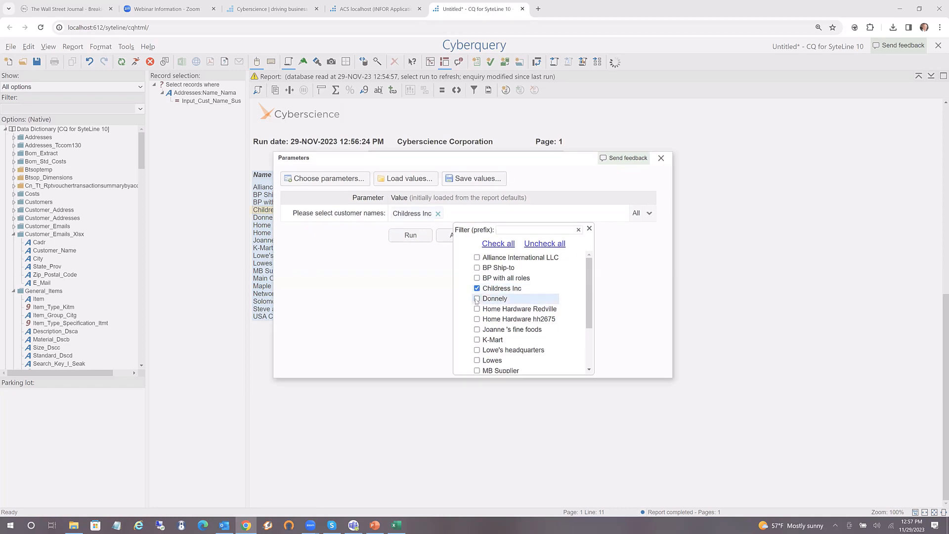
left_click(477, 299)
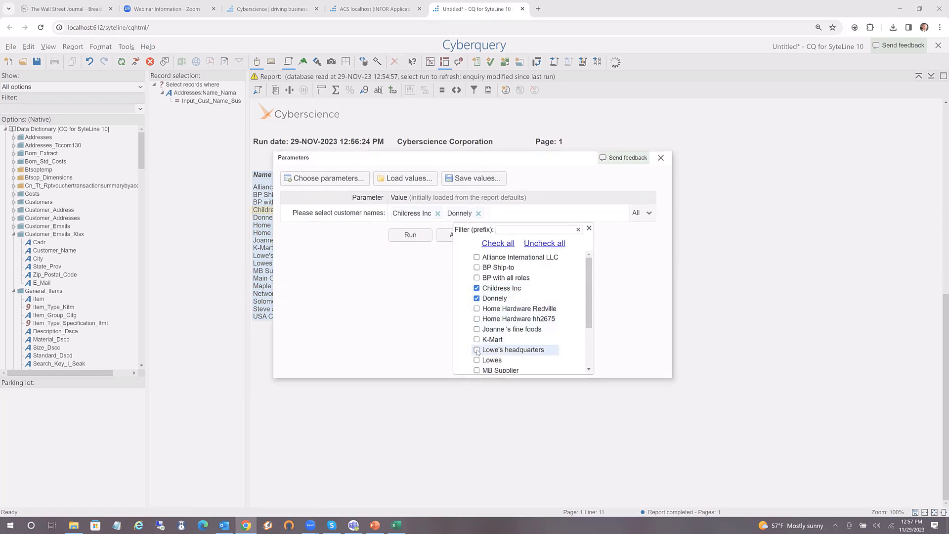
left_click(477, 351)
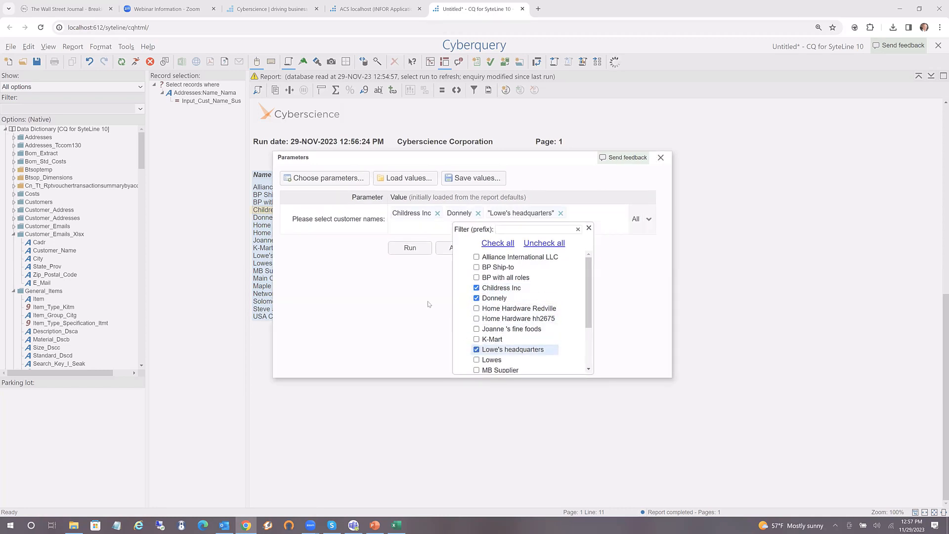
left_click(411, 248)
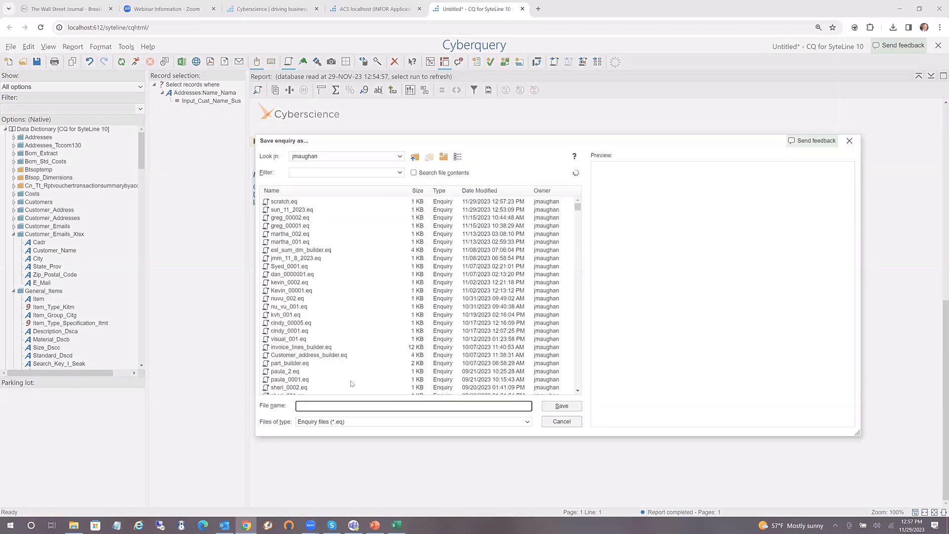
Save the enquiry as sun_11_2023_2, then publish it, saving the report as sun_11_2023_2.cqe
type("sun_")
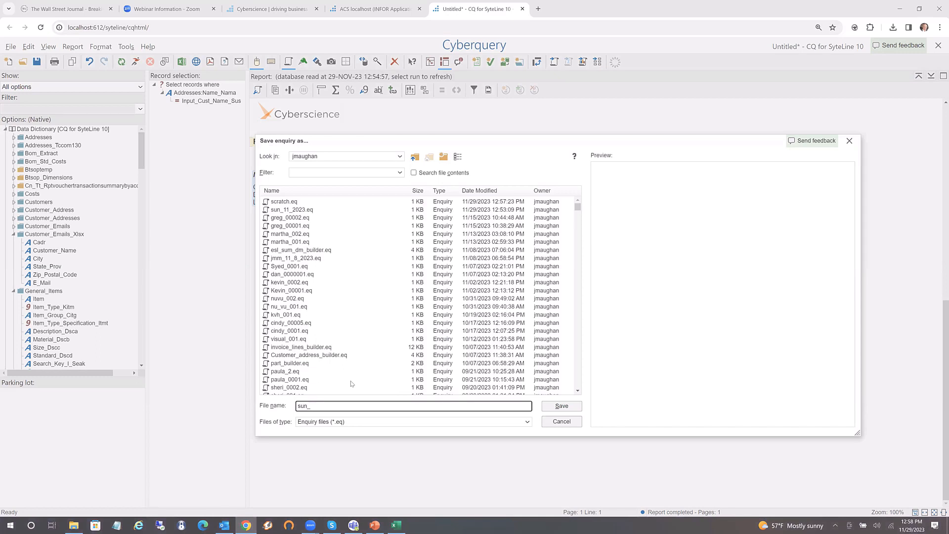
type("11_2023_2")
key("Return")
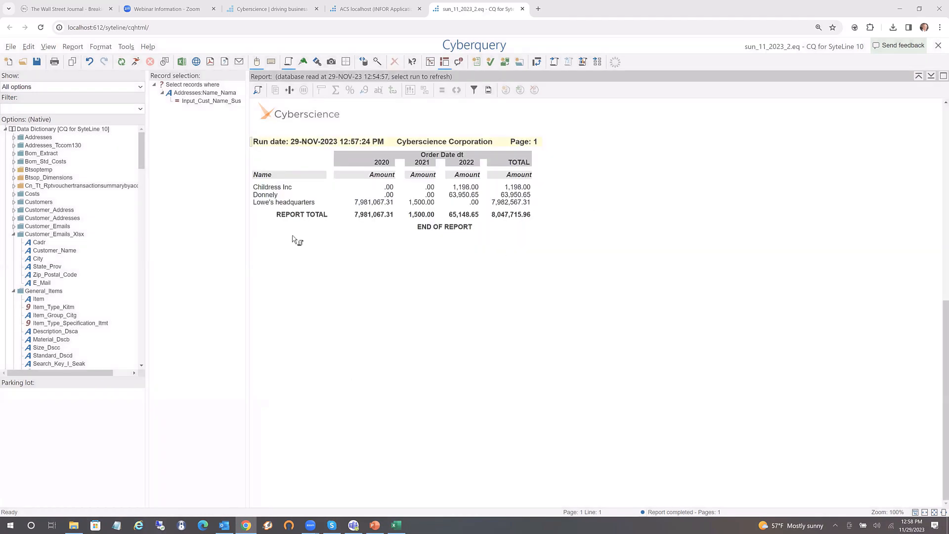
left_click(14, 47)
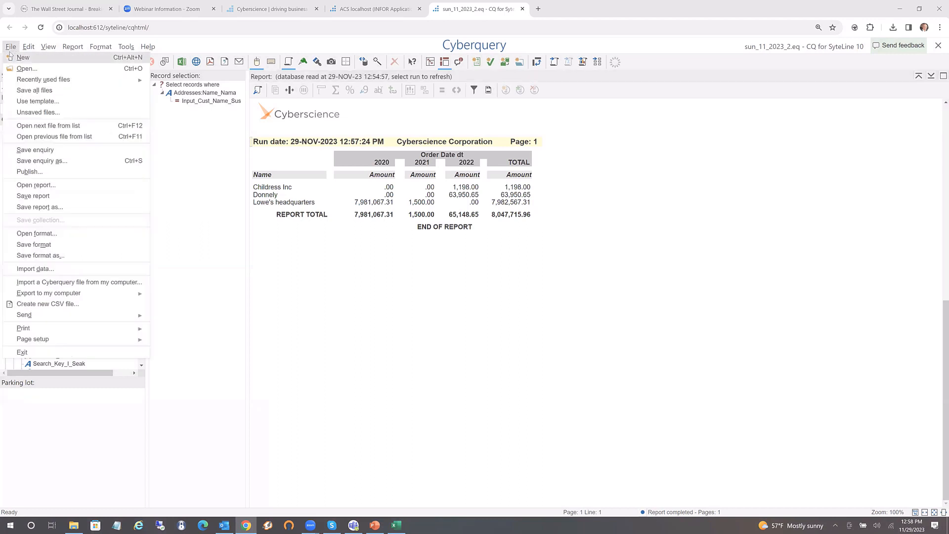
left_click(30, 171)
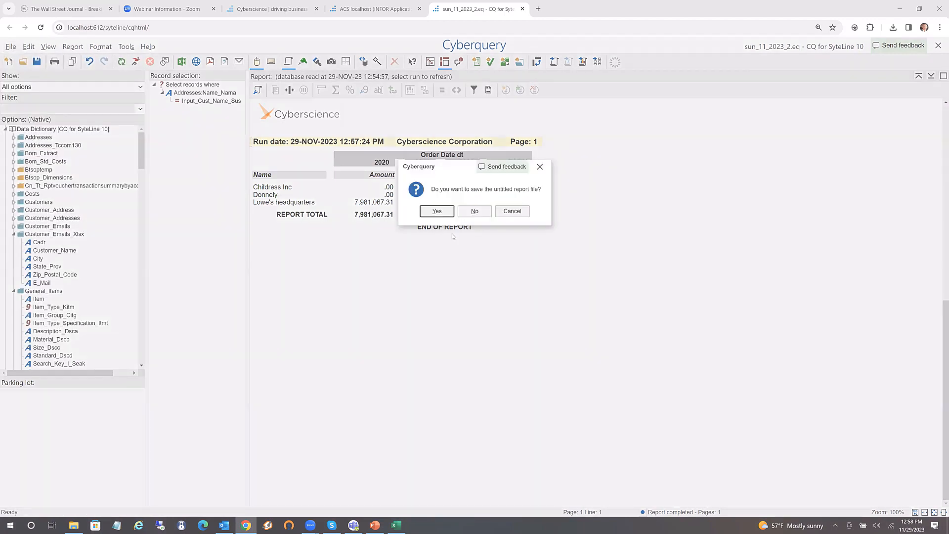
left_click(436, 212)
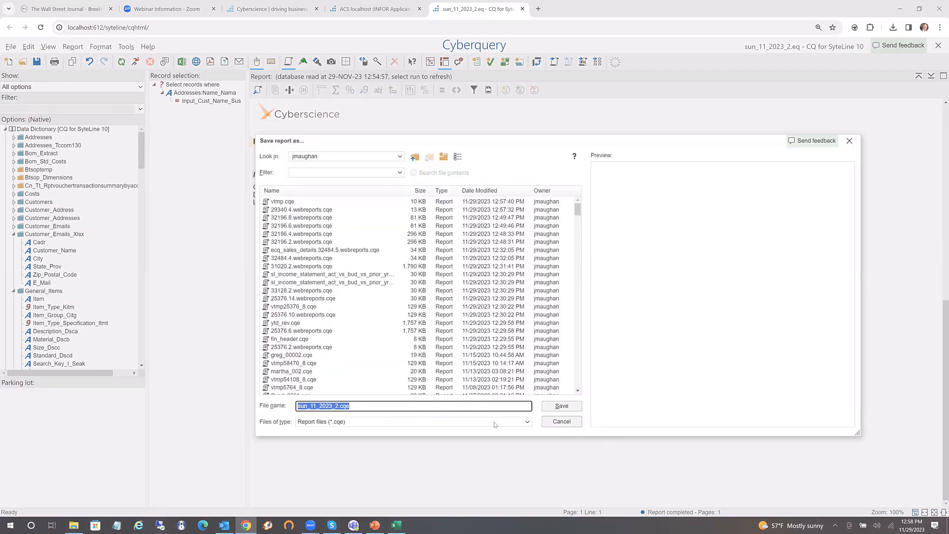
left_click(551, 406)
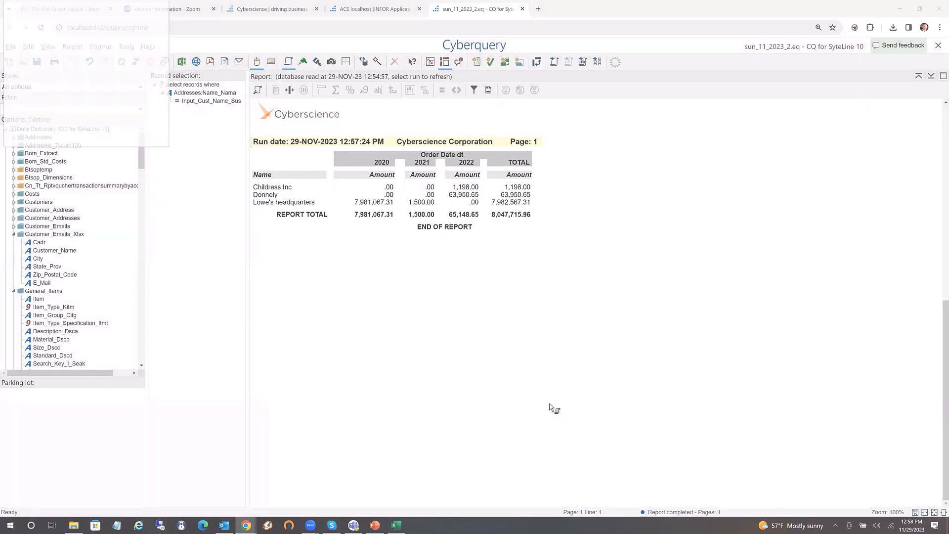
In the publication wizard, accept the report files and choose home\Sales as the destination folder
left_click(207, 102)
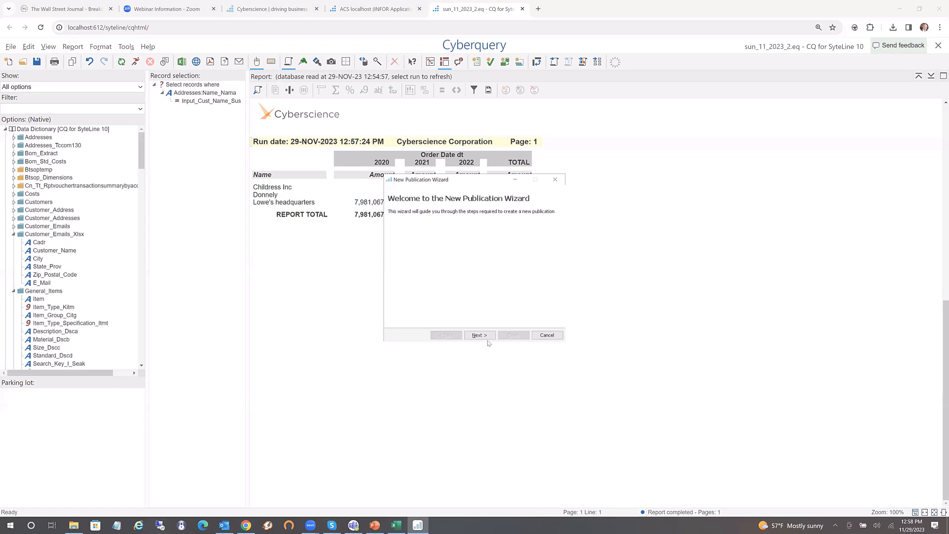
left_click(479, 335)
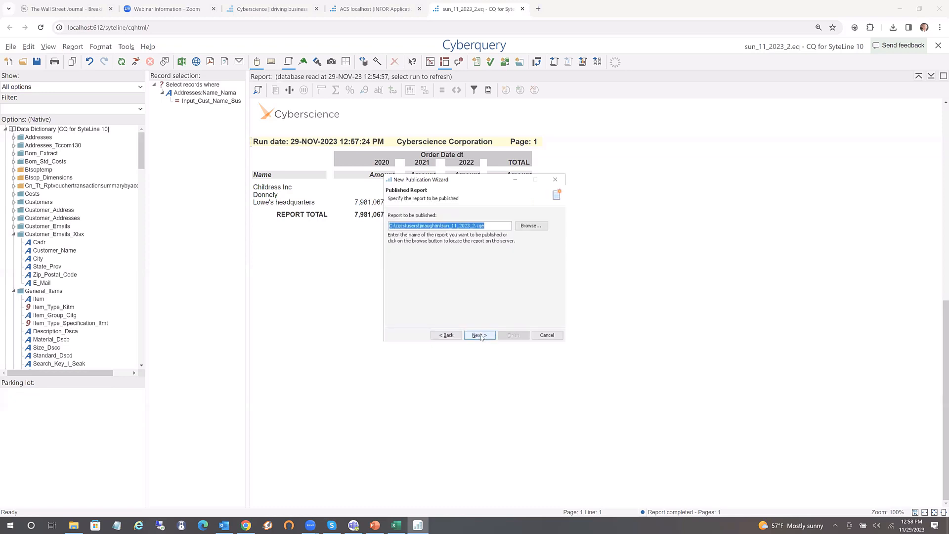
left_click(480, 335)
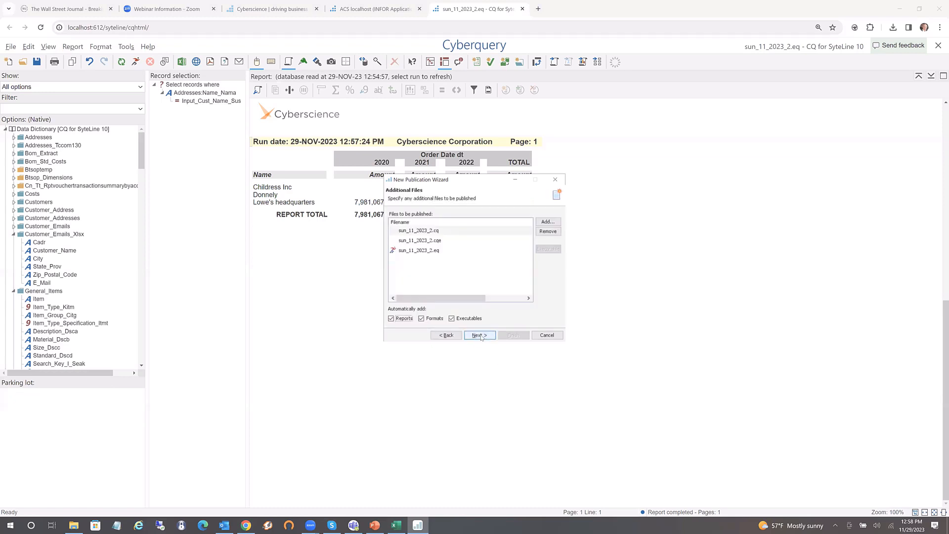
left_click(479, 335)
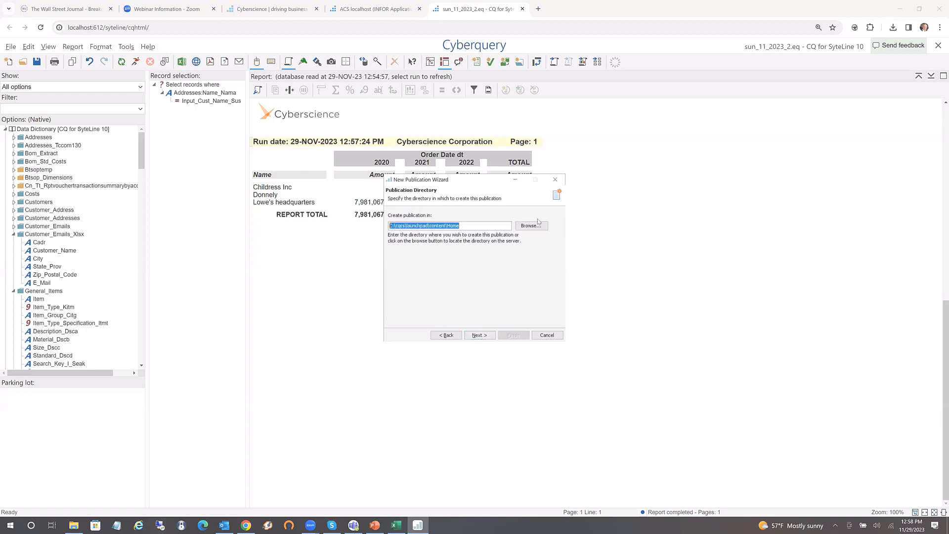
left_click(532, 226)
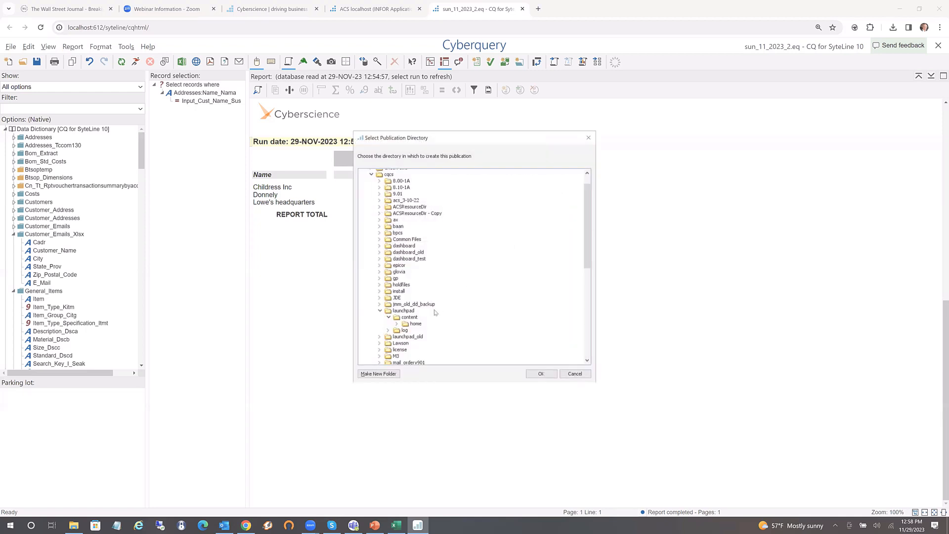
left_click(400, 324)
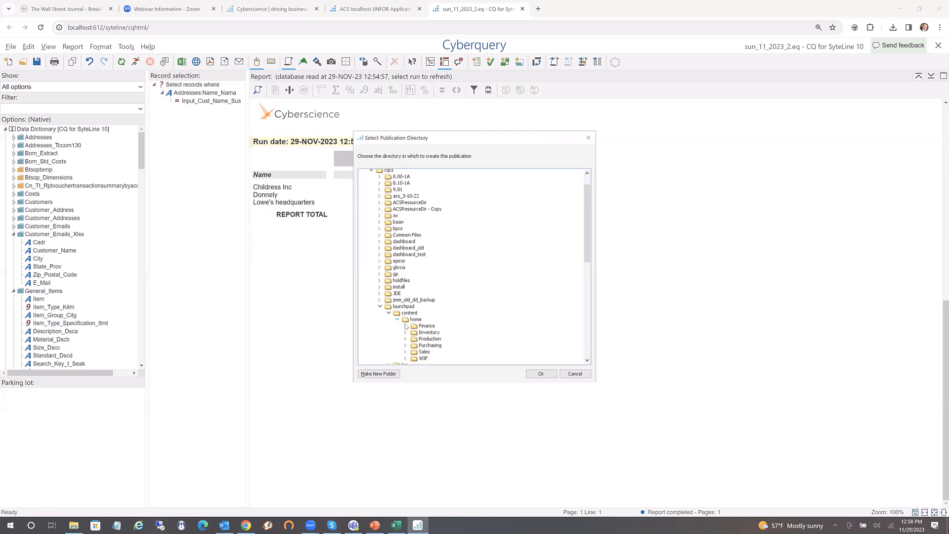
left_click(423, 353)
left_click(541, 373)
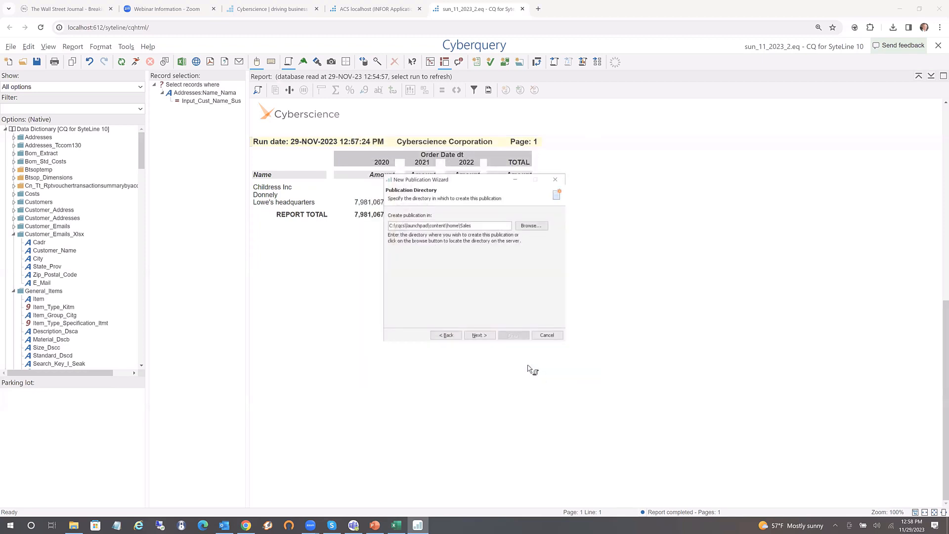
left_click(480, 335)
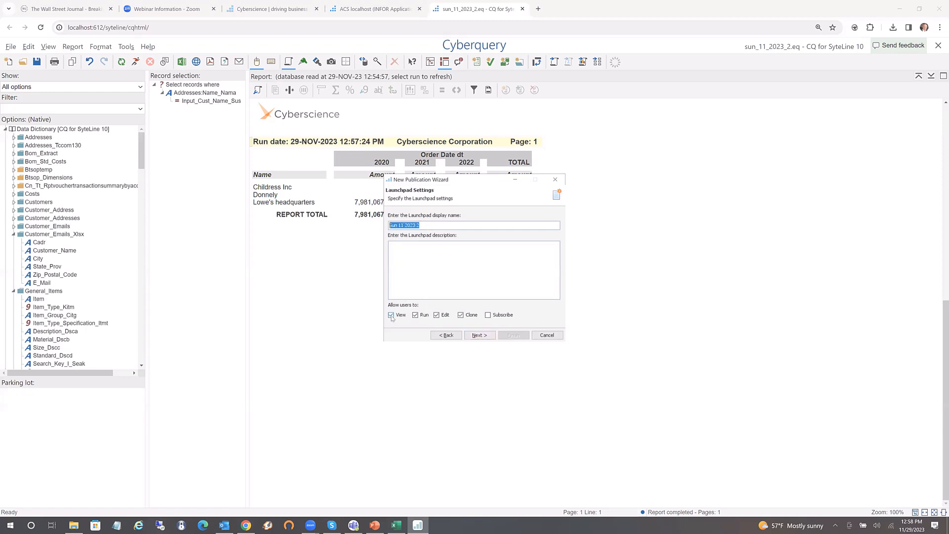
Disallow editing, keep default format with no schedule, and publish as sun_11_2023_2
left_click(437, 315)
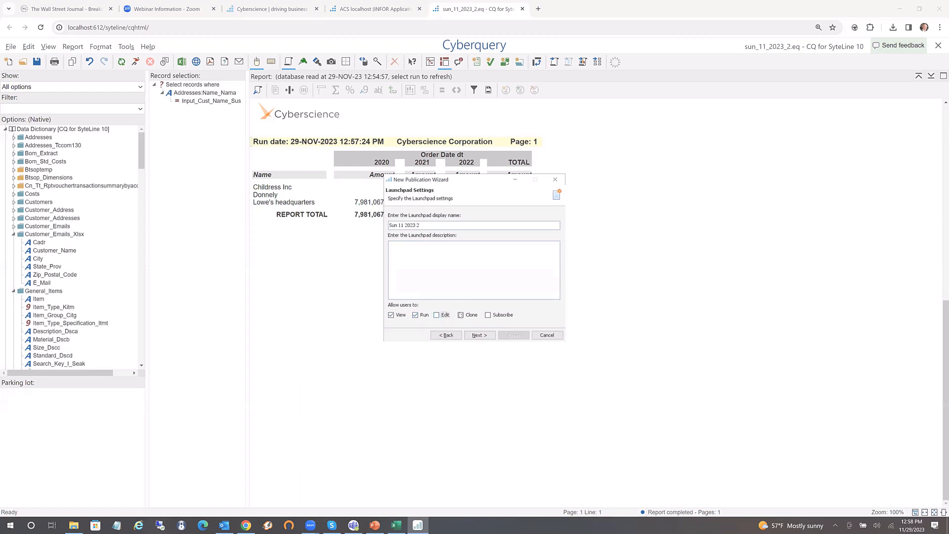
left_click(477, 336)
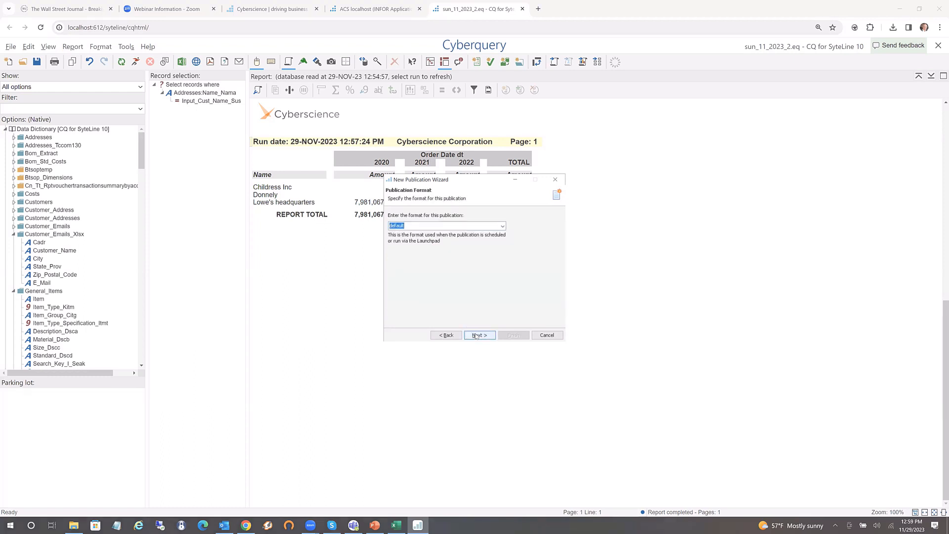
left_click(473, 336)
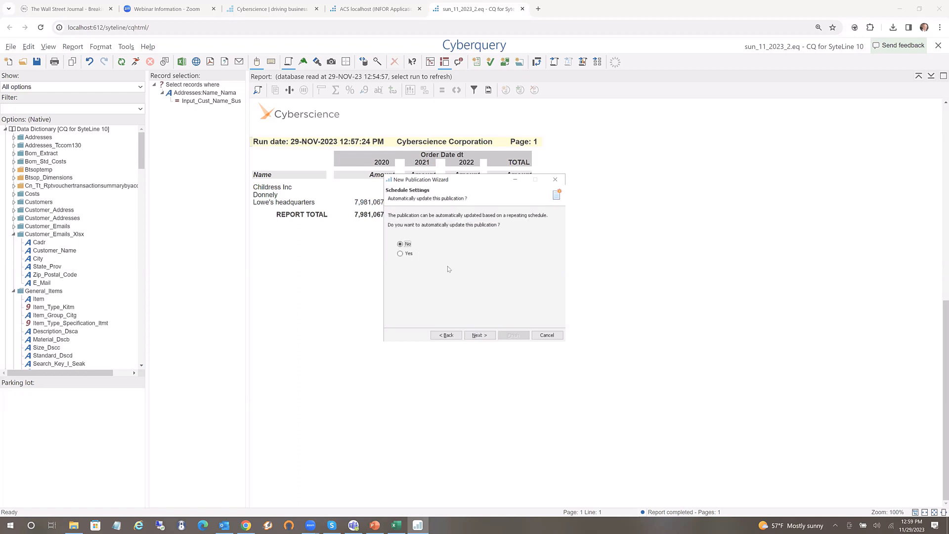
left_click(478, 336)
left_click(479, 335)
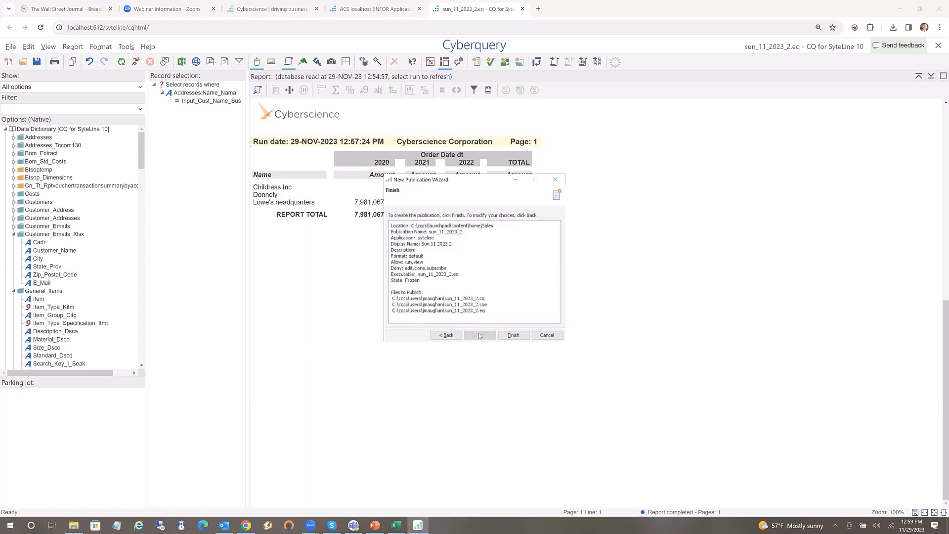
left_click(512, 335)
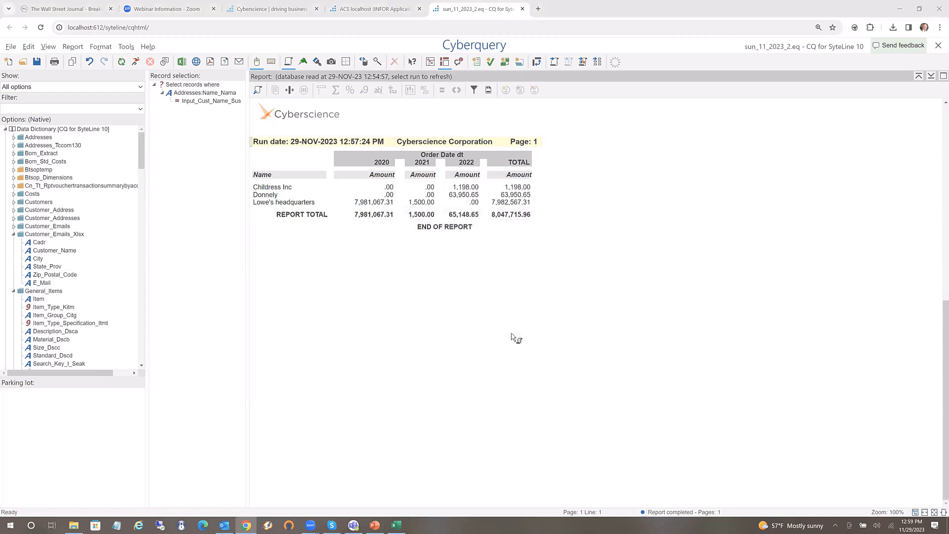
Run Sun 11 2023 2 from the Launchpad Sales section for all customers, then return to Cyberquery
left_click(369, 11)
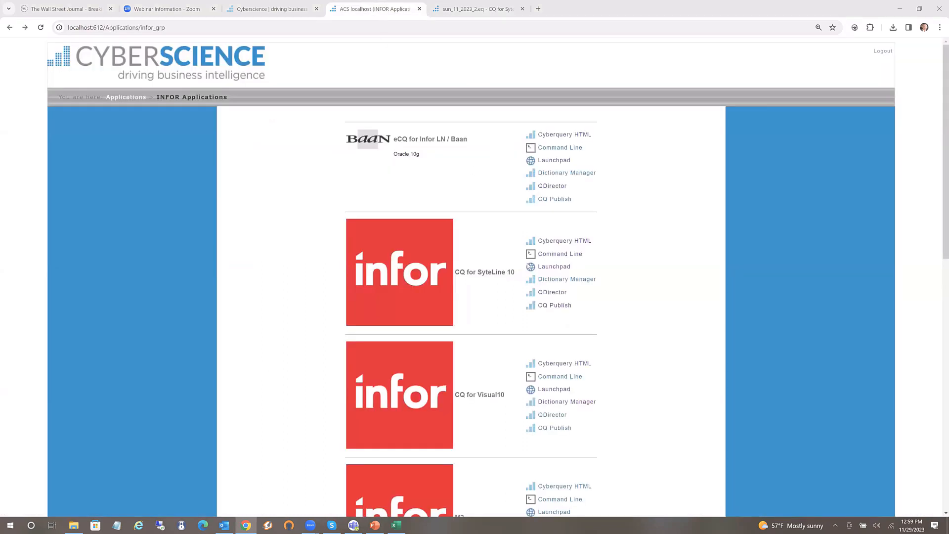
left_click(539, 267)
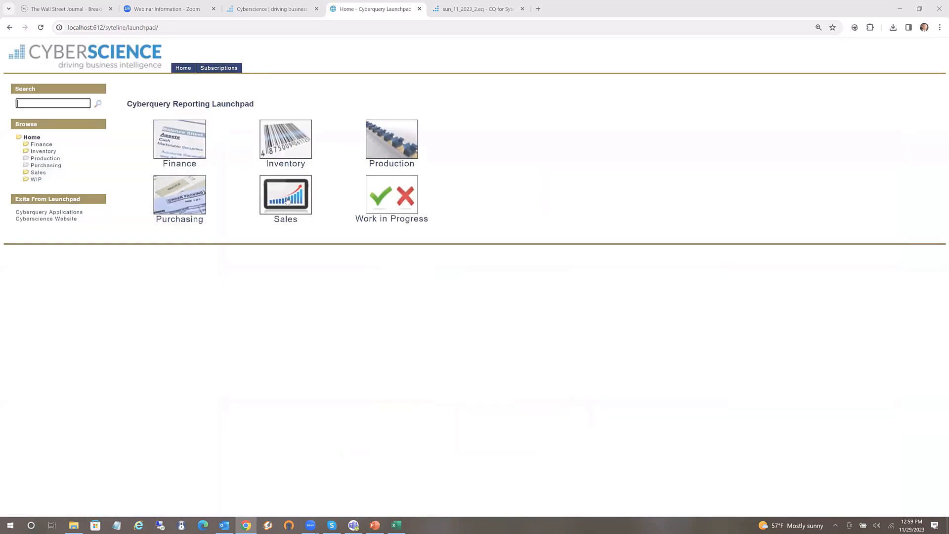
left_click(287, 200)
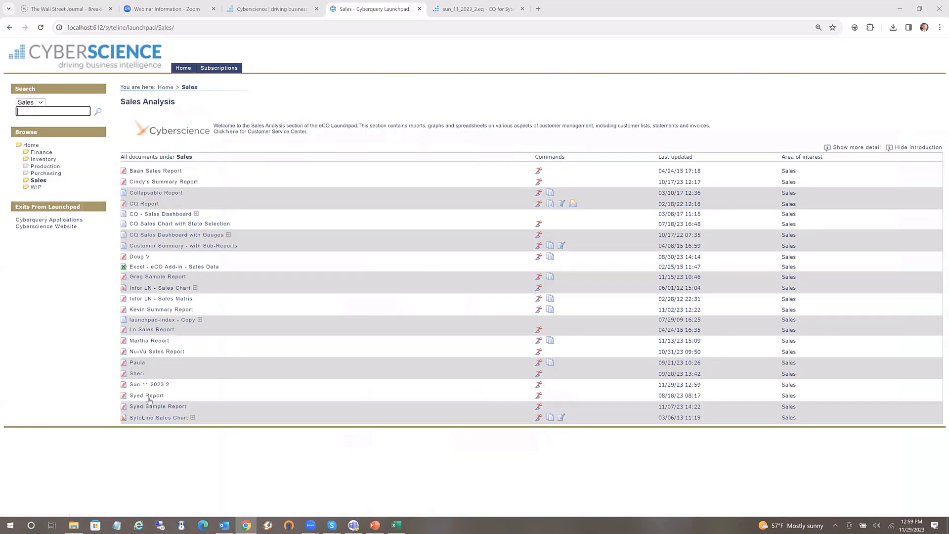
left_click(538, 387)
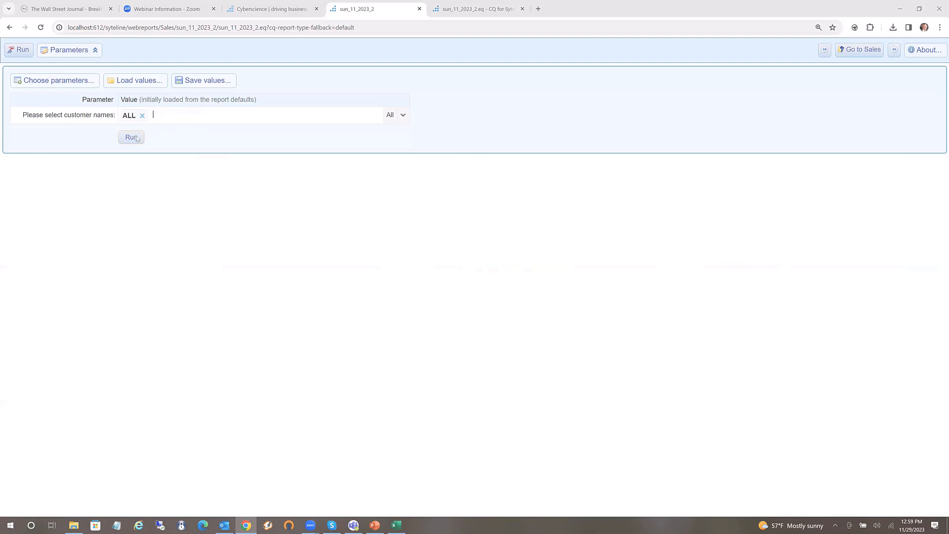
left_click(129, 139)
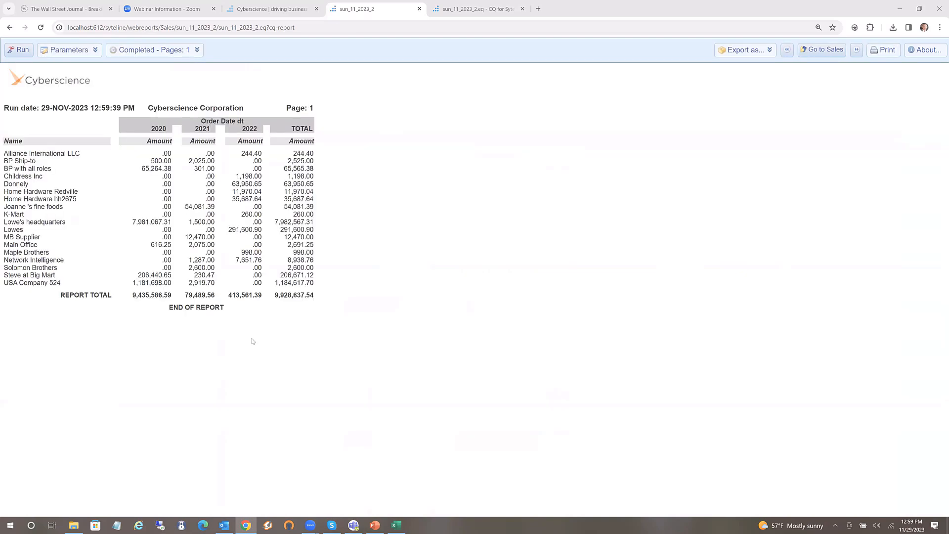
left_click(467, 10)
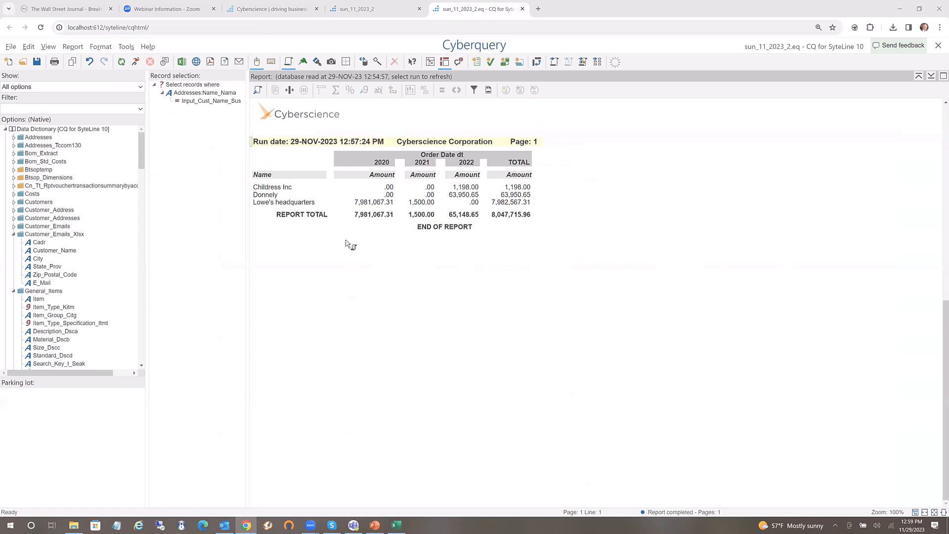
Re-run for all customers and rank the Name column to a maximum of 7 entries
left_click(136, 63)
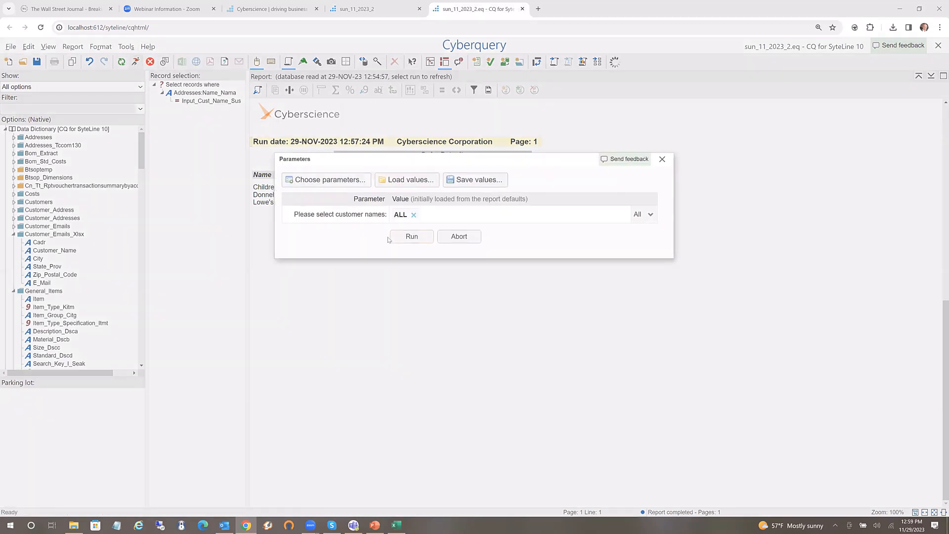
left_click(410, 237)
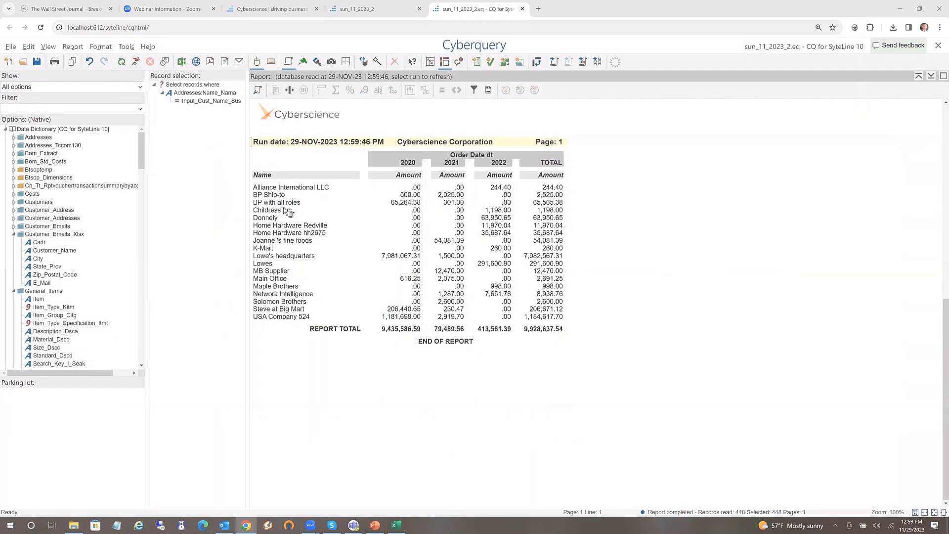
left_click(288, 211)
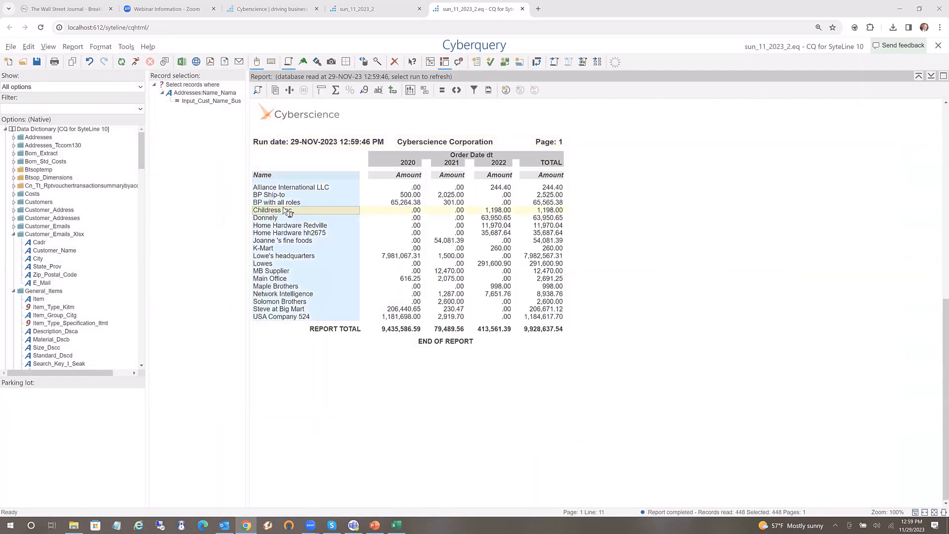
right_click(289, 212)
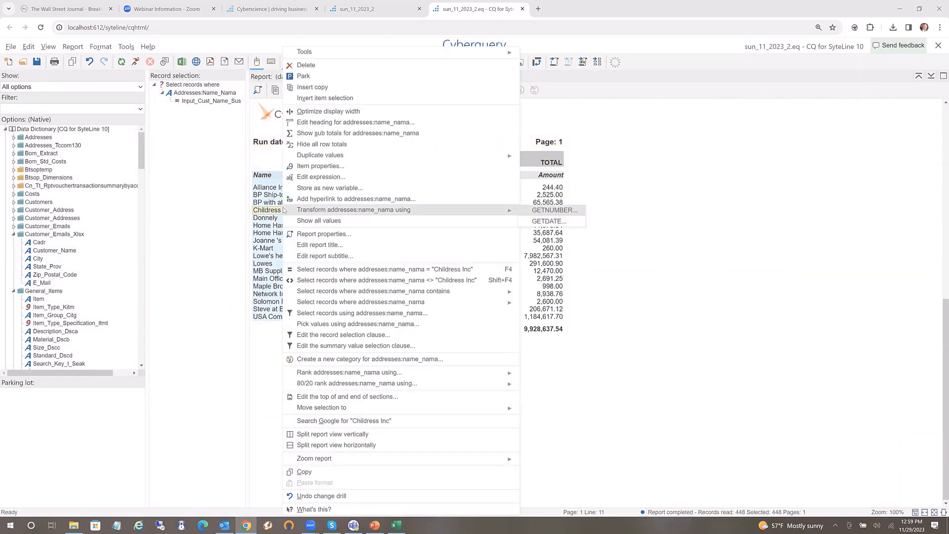
left_click(320, 167)
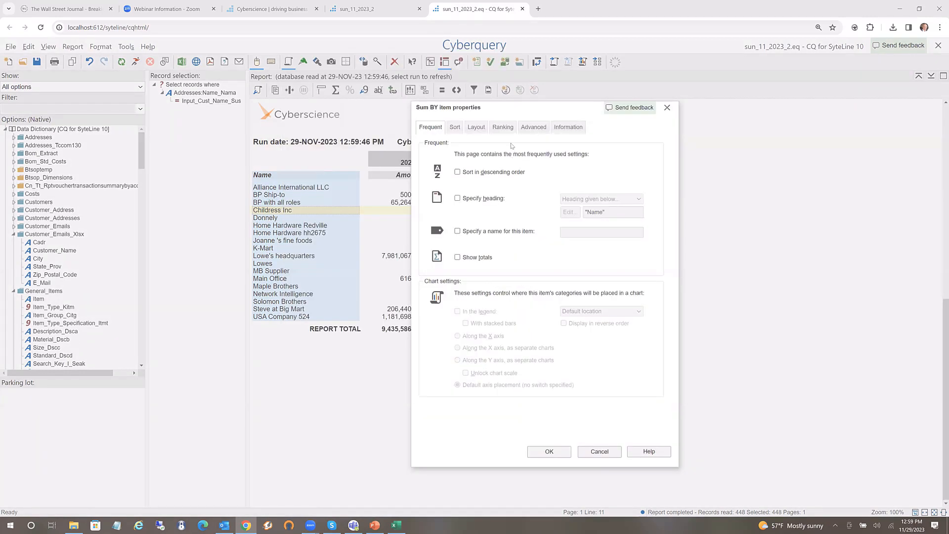
left_click(502, 127)
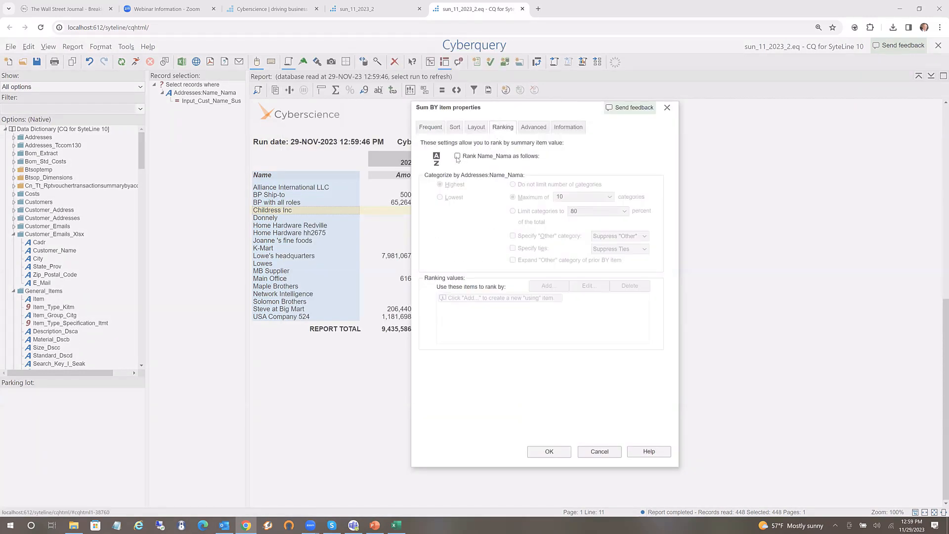
left_click(457, 156)
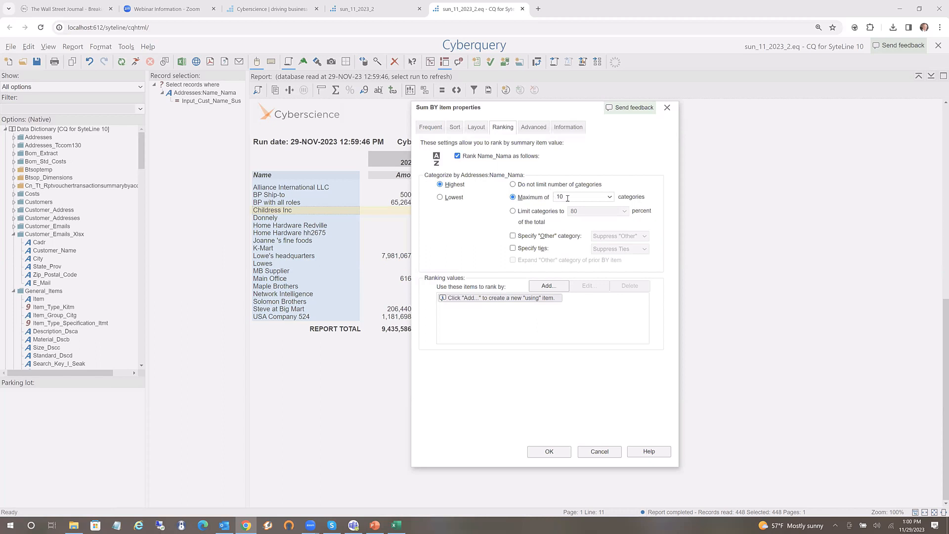
left_click_drag(567, 197, 521, 214)
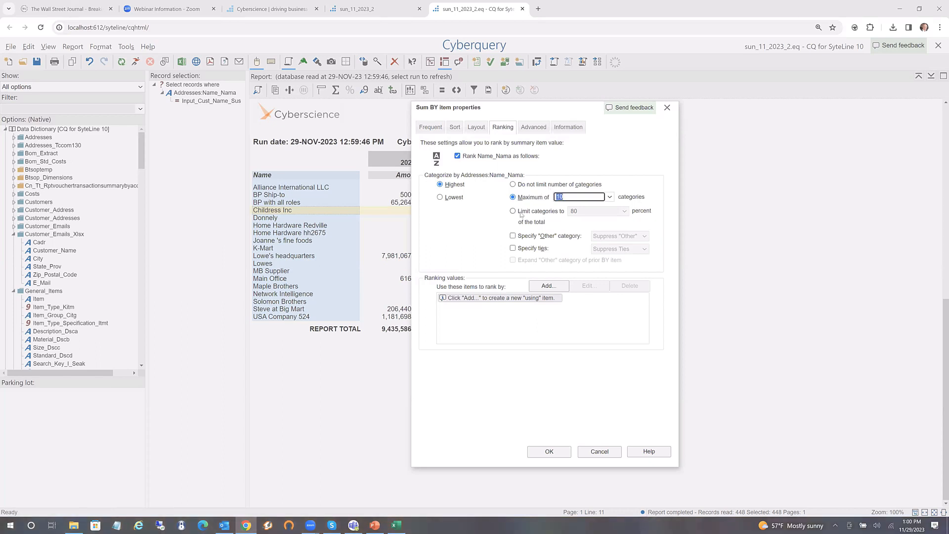
type("7")
left_click(559, 452)
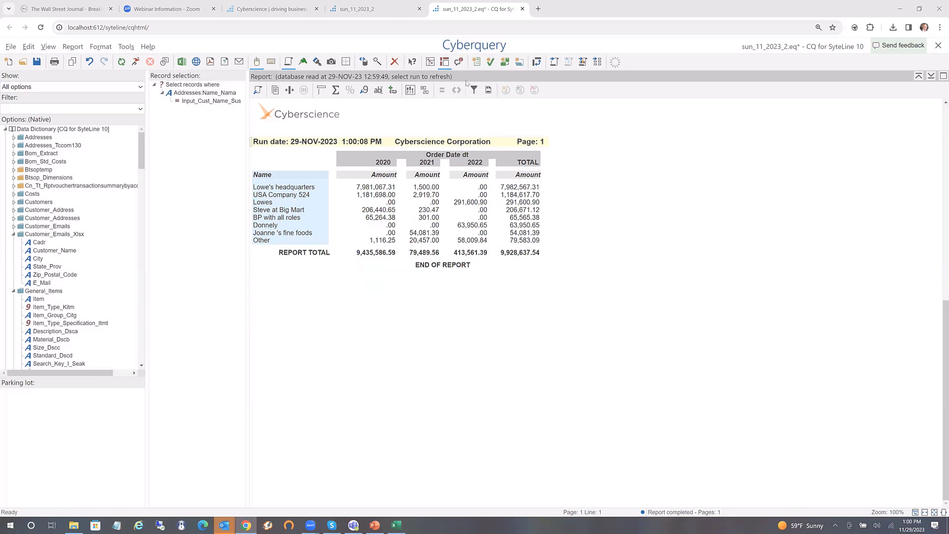
Convert all report items to a chart in a new window, run it, and open Chart properties
left_click(584, 62)
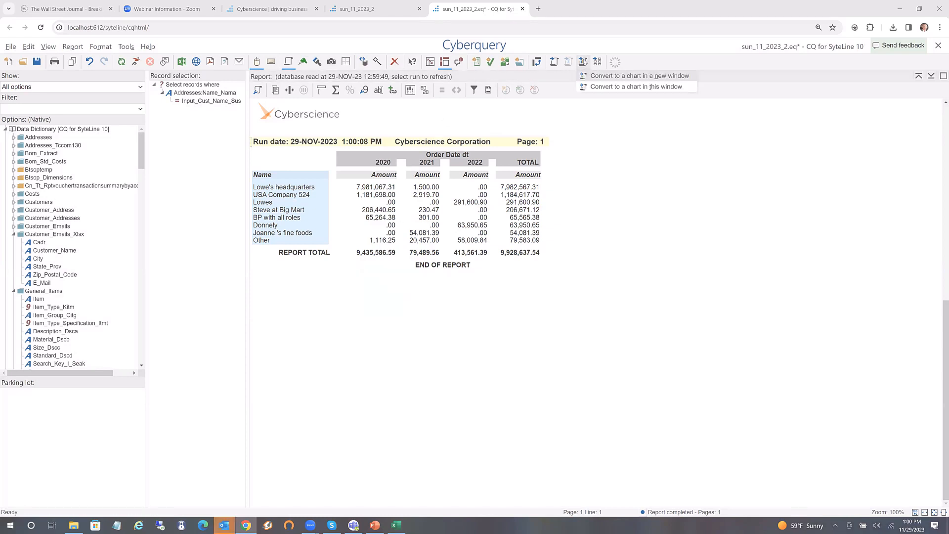
left_click(591, 76)
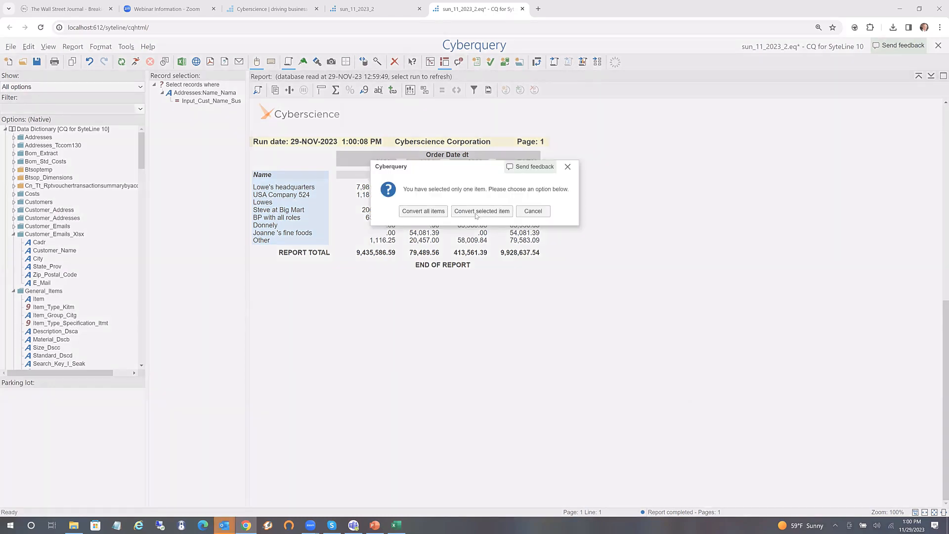
left_click(419, 215)
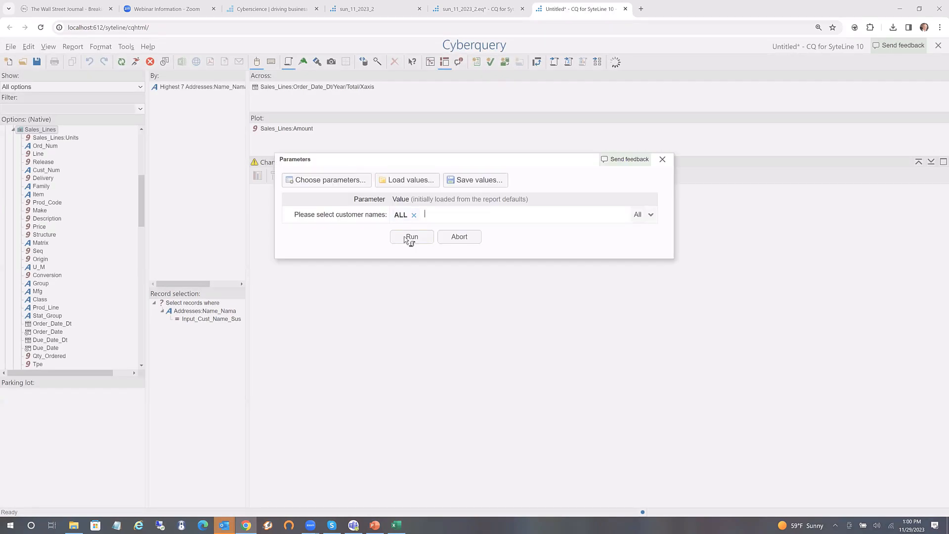
left_click(407, 237)
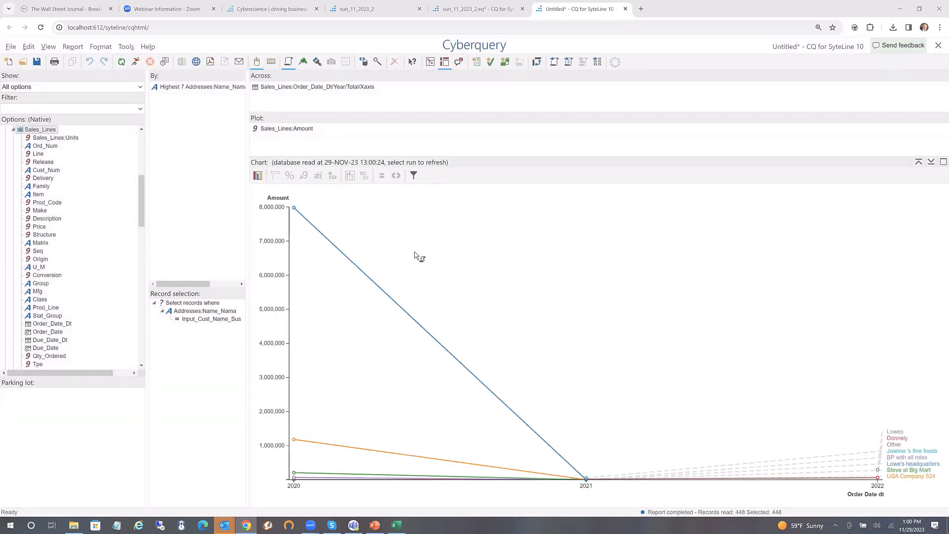
right_click(357, 228)
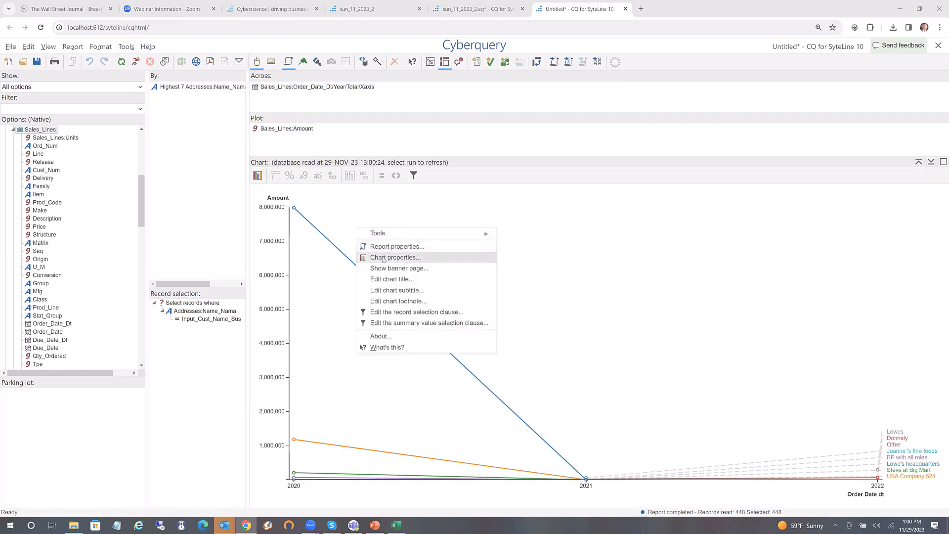
left_click(383, 258)
right_click(373, 235)
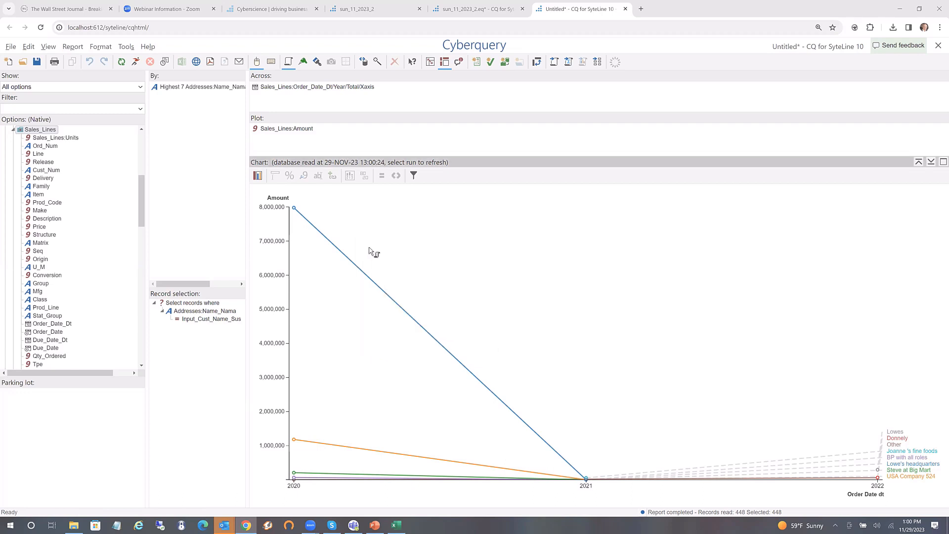
left_click(383, 266)
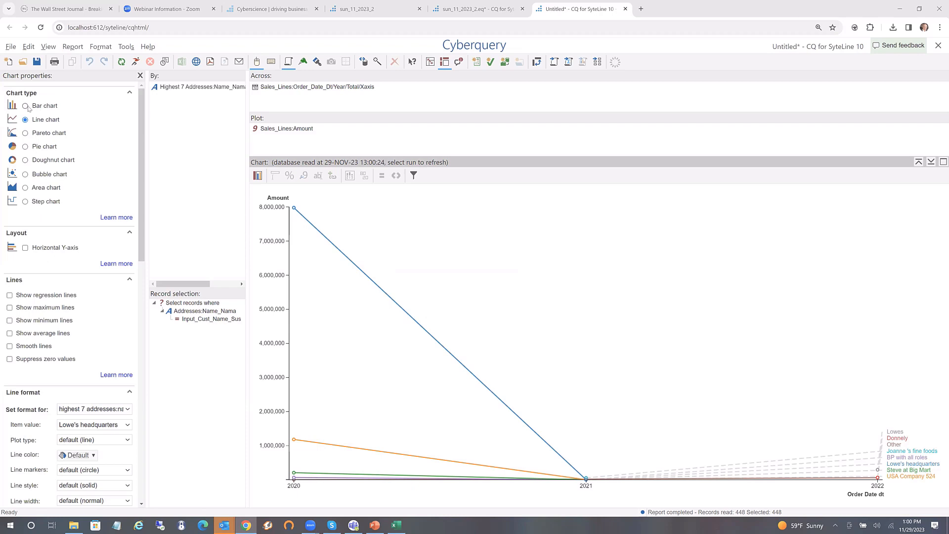
Remove the order-year grouping and make the chart a doughnut of amounts per customer
left_click(25, 106)
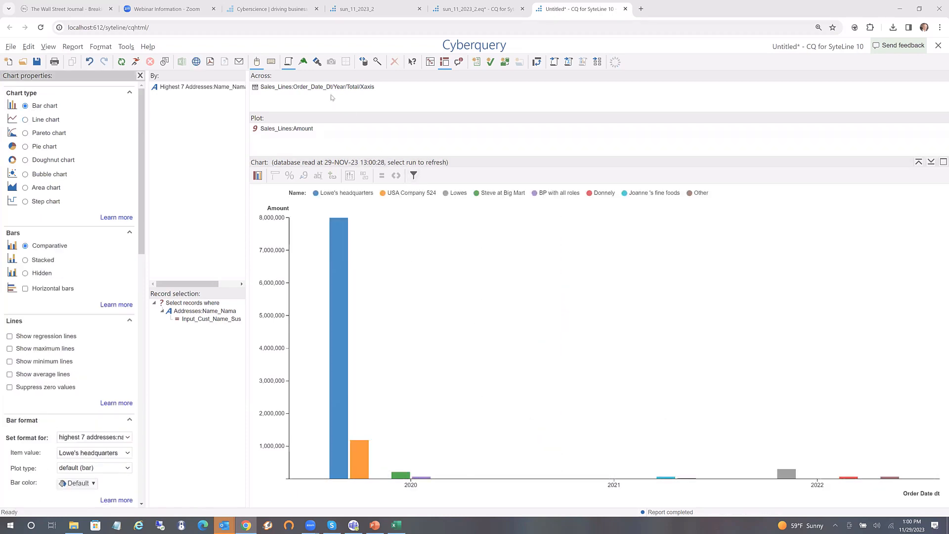
left_click(319, 88)
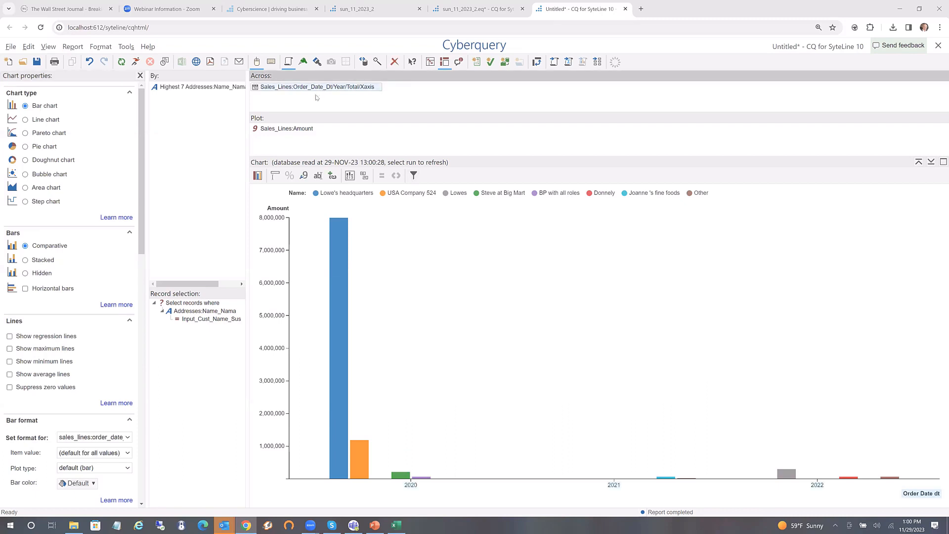
key("Delete")
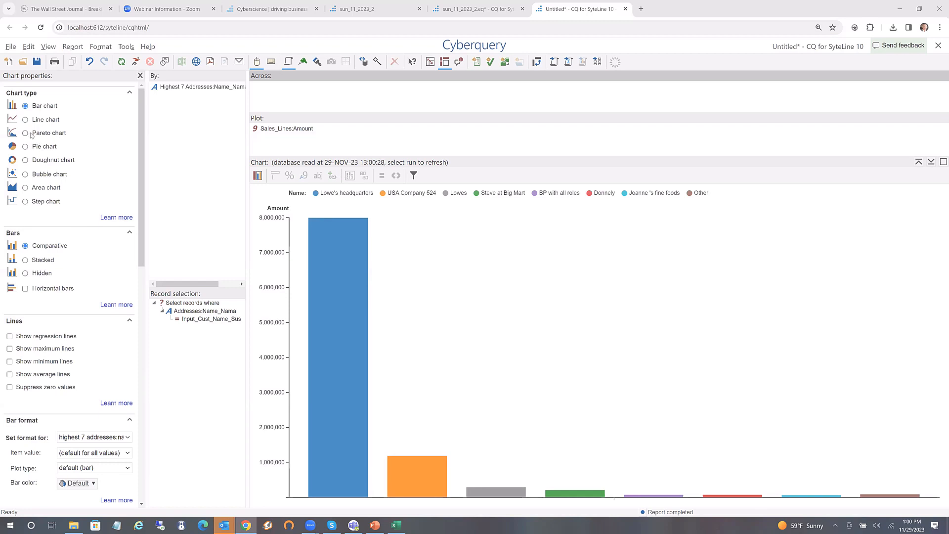
left_click(29, 147)
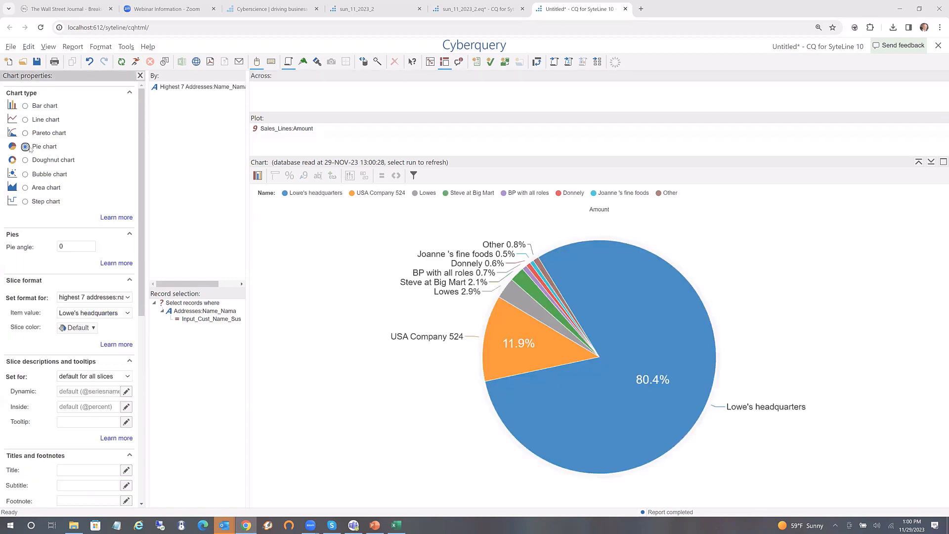
left_click(29, 162)
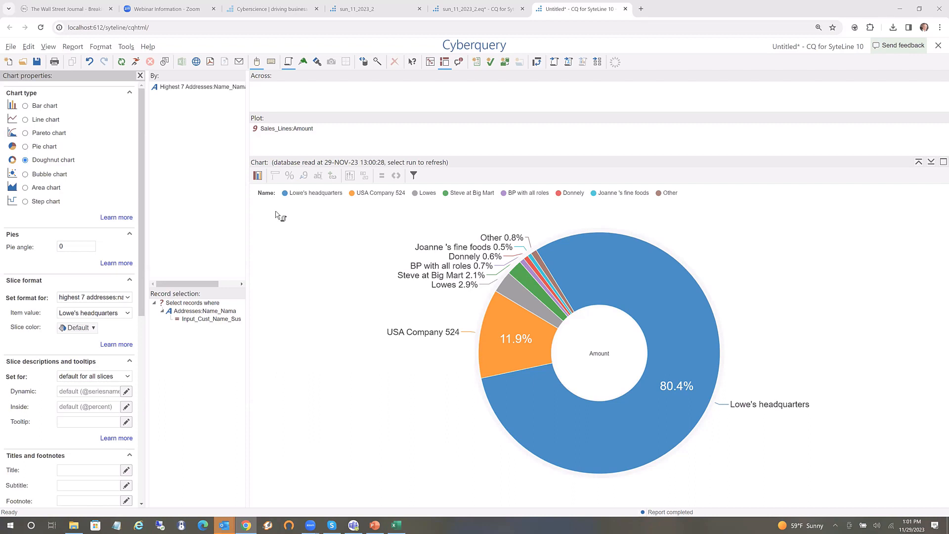
mouse_move(646, 302)
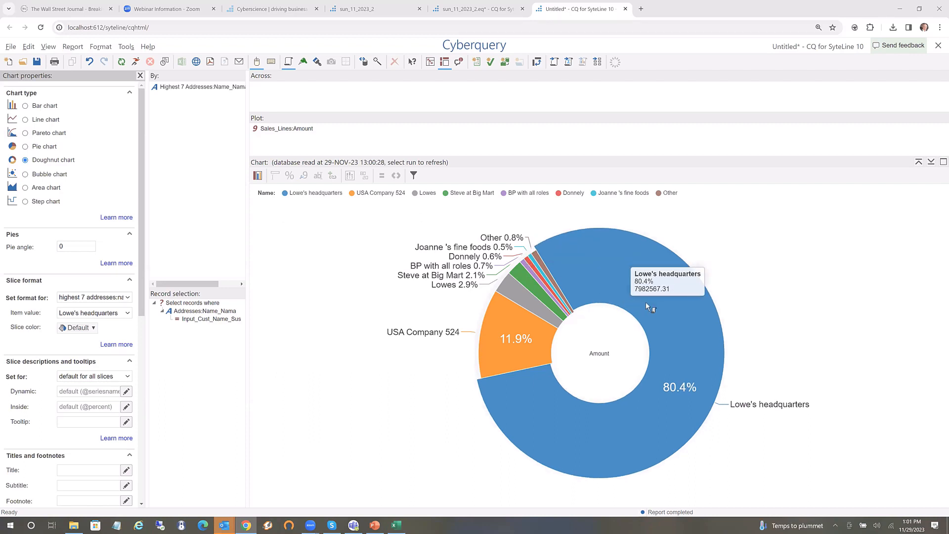
mouse_move(483, 372)
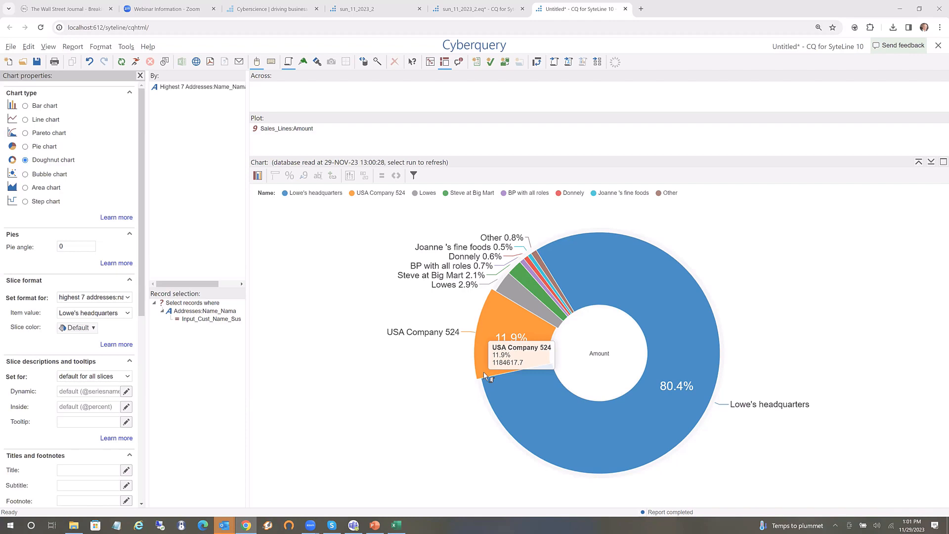
mouse_move(636, 446)
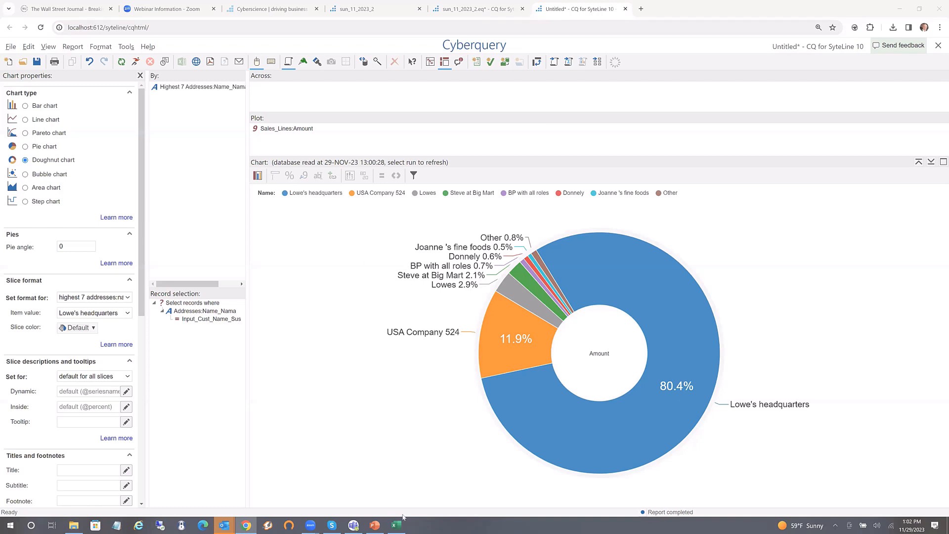
Bring the PowerPoint webinar deck forward to its 'Thank you for Joining us' slide
left_click(375, 525)
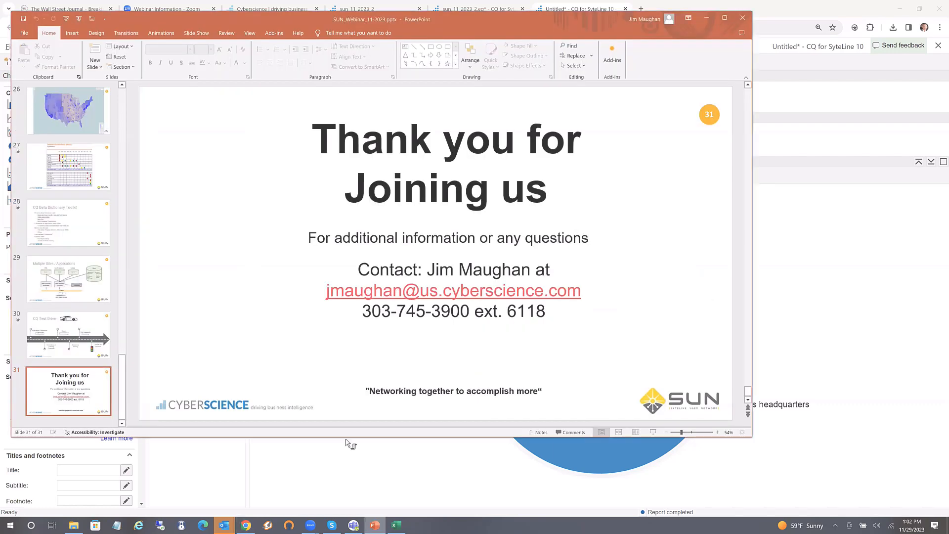